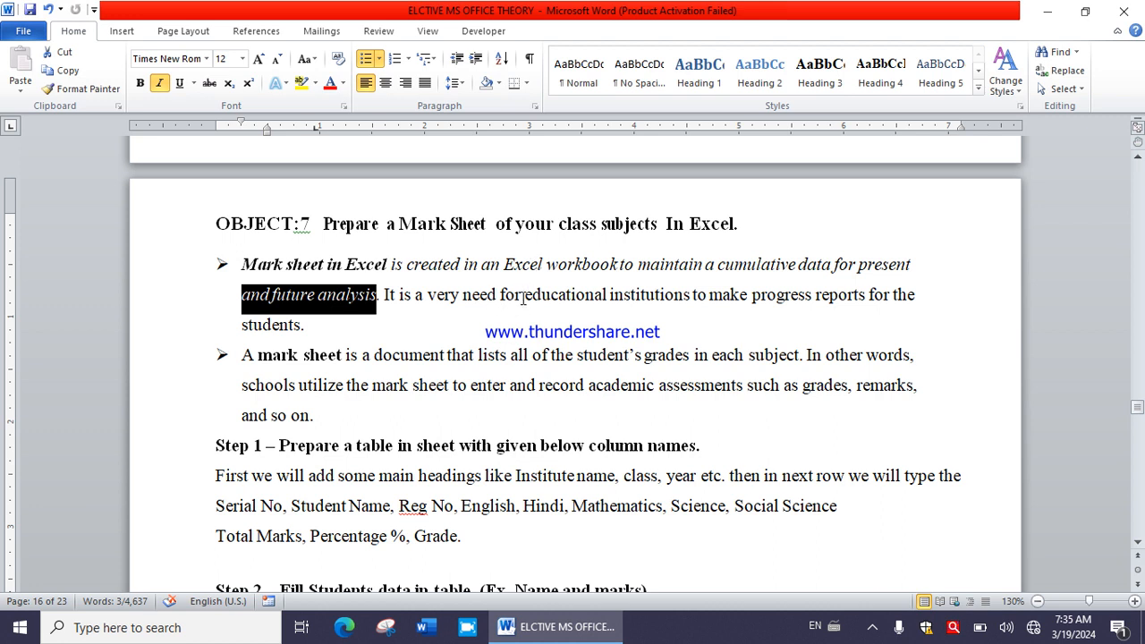
Examine the OBJECT:7 mark sheet notes, covering the definition, table column names, student data and the ways to sum marks
left_click_drag(540, 298, 648, 300)
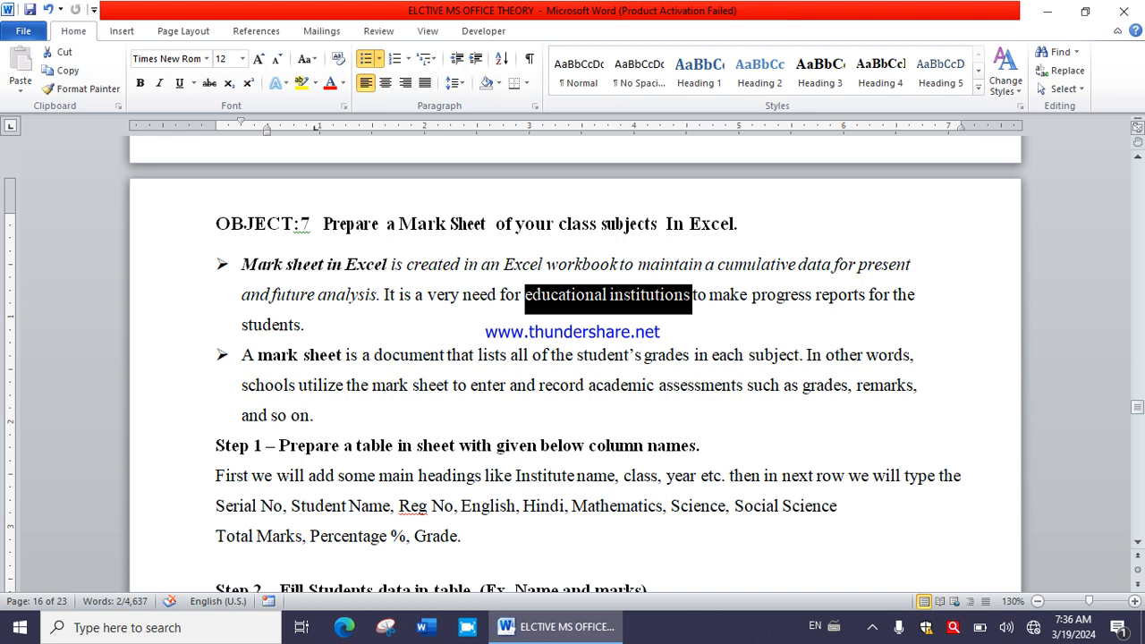
left_click_drag(346, 385, 769, 391)
left_click(613, 394)
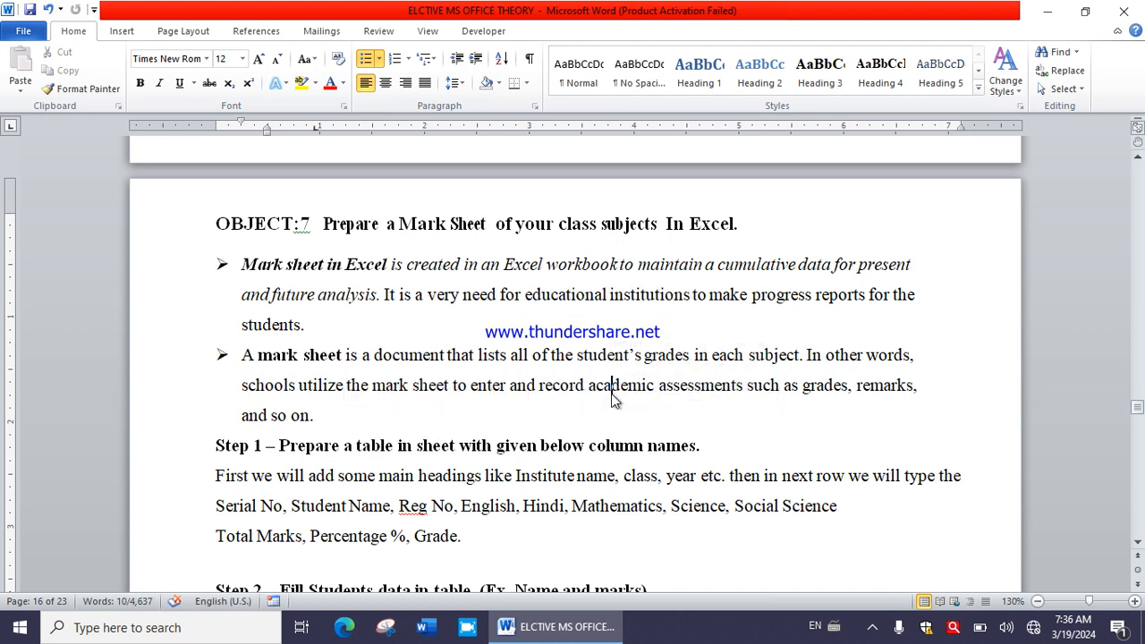
left_click_drag(613, 394, 767, 391)
scroll(479, 464, "down", 2)
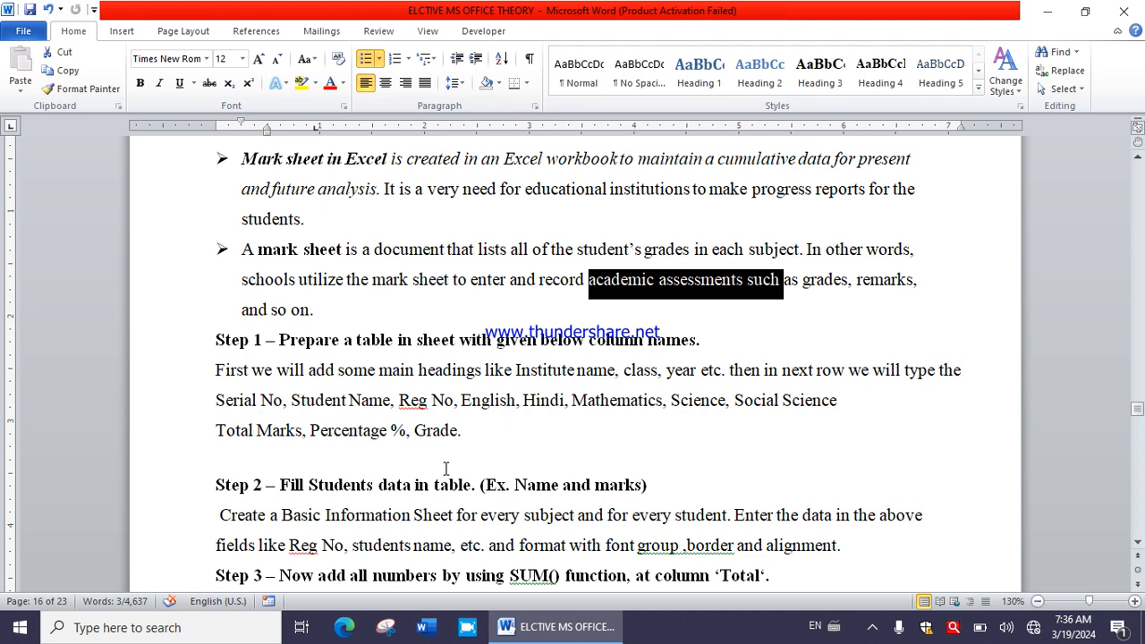
scroll(445, 469, "down", 1)
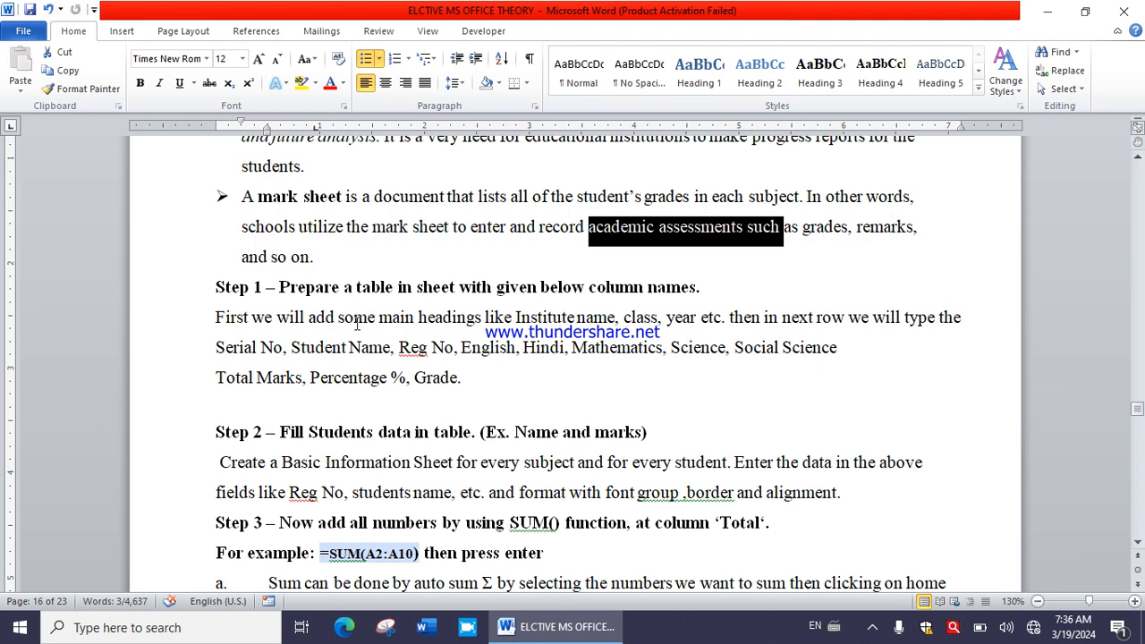
left_click(253, 349)
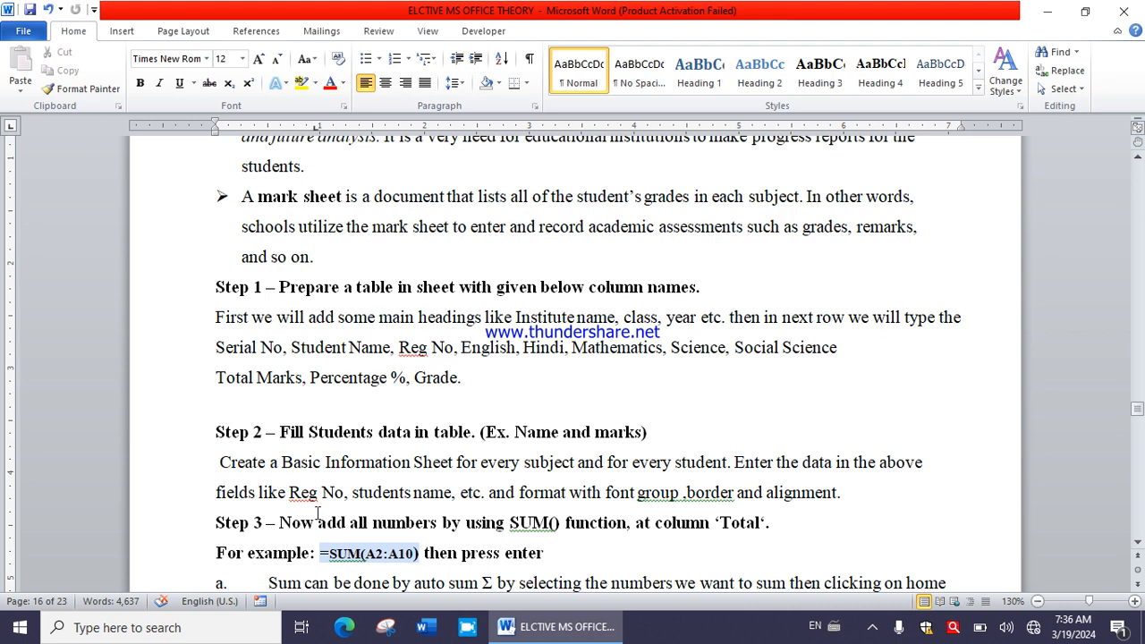
scroll(333, 432, "down", 3)
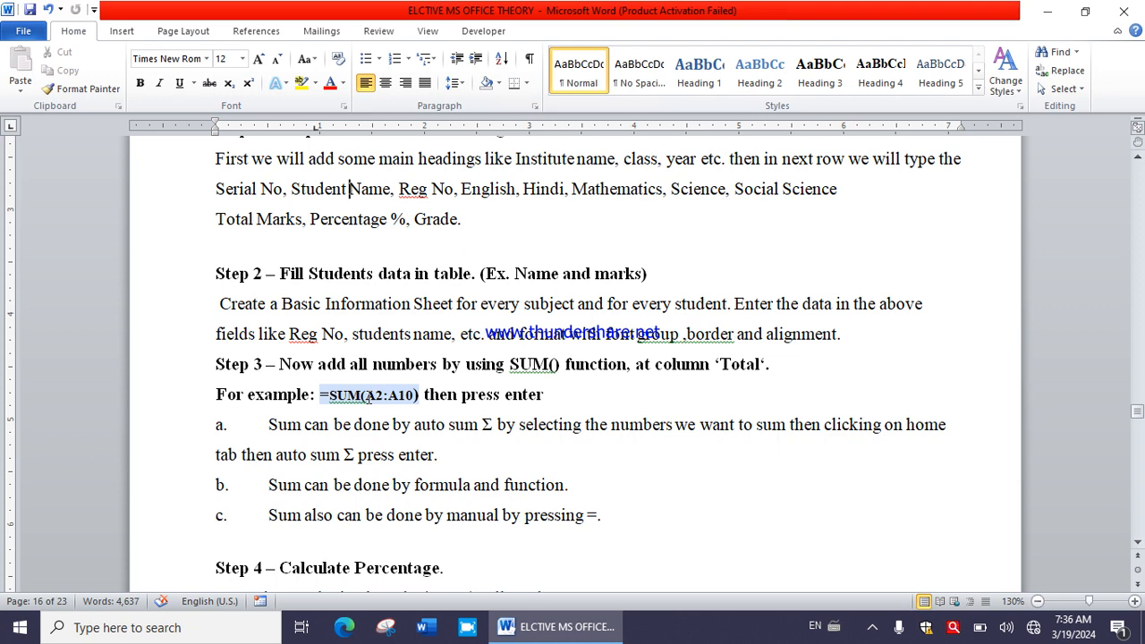
scroll(369, 398, "down", 1)
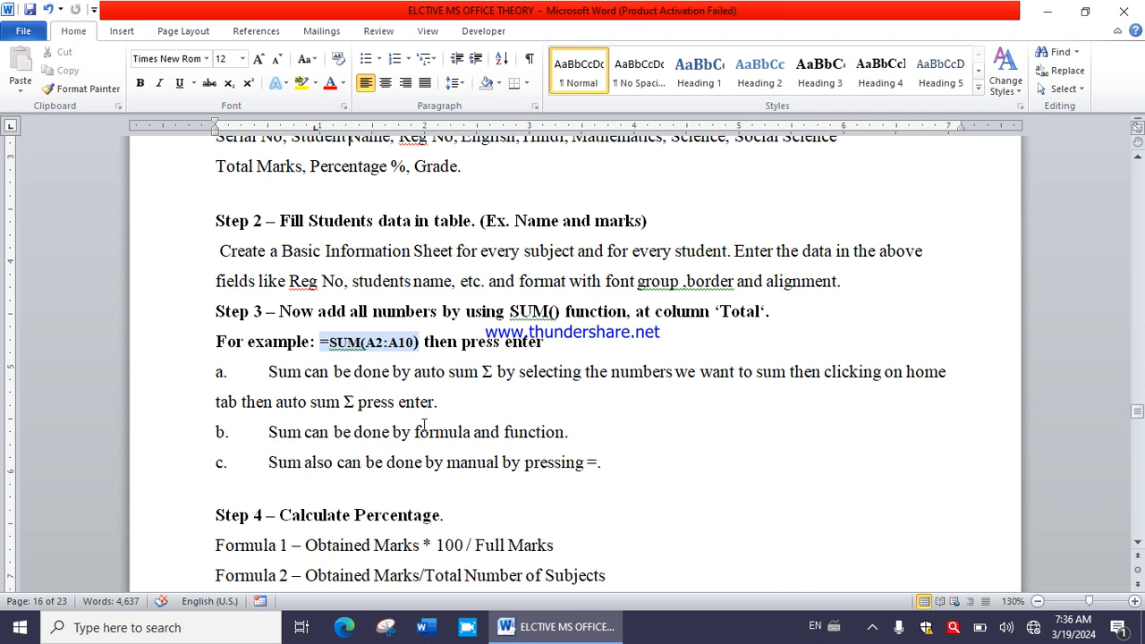
left_click(510, 374)
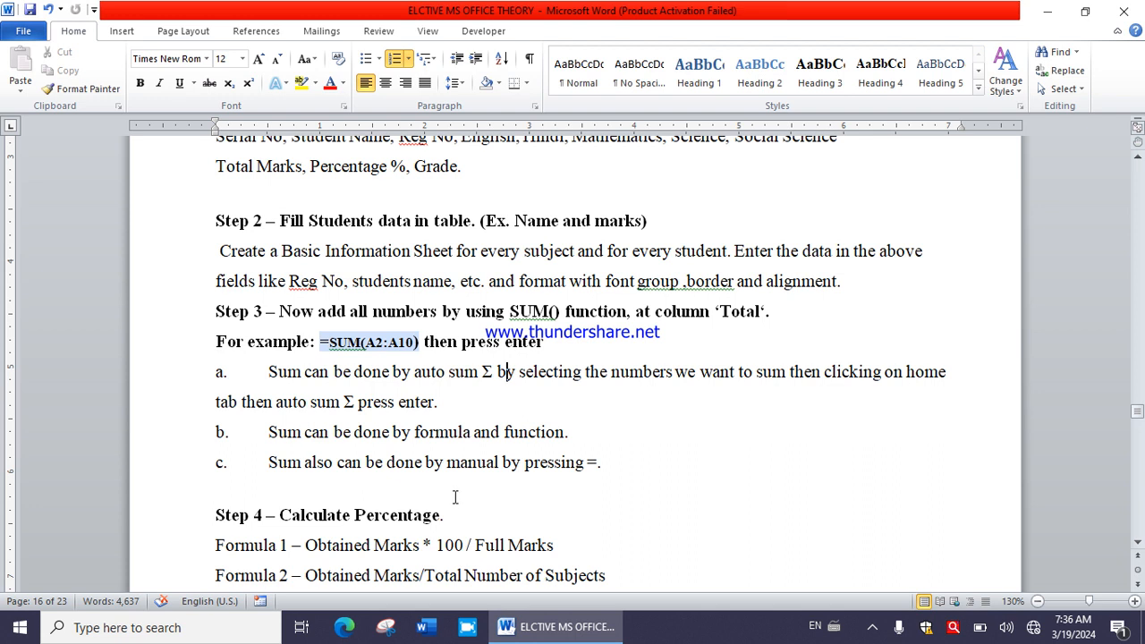
left_click(343, 372)
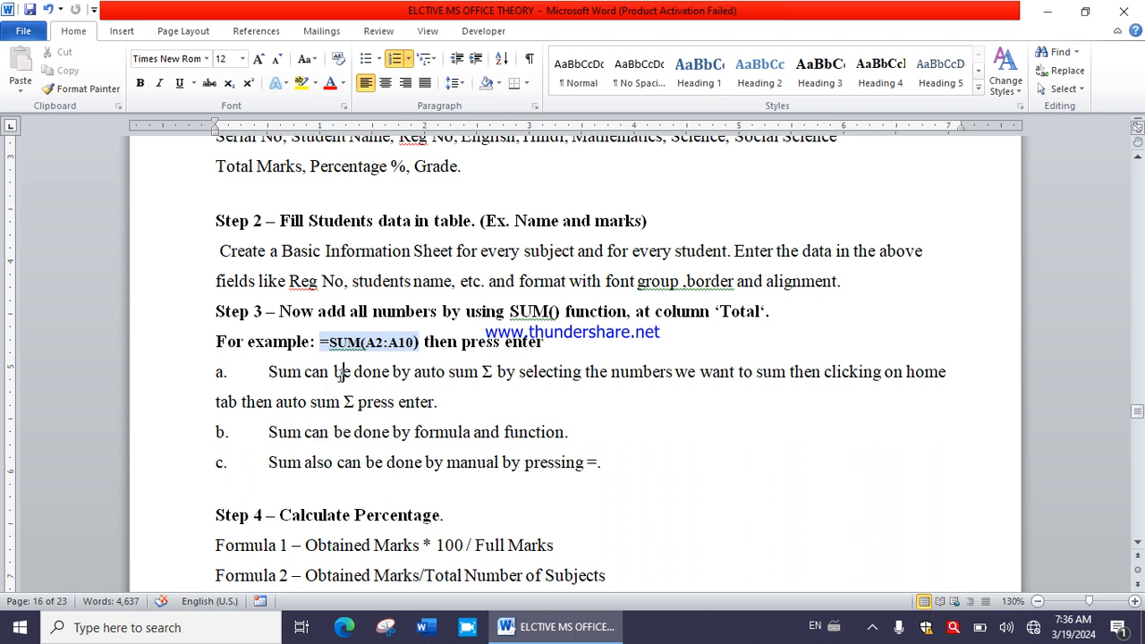
left_click(526, 434)
scroll(452, 525, "down", 2)
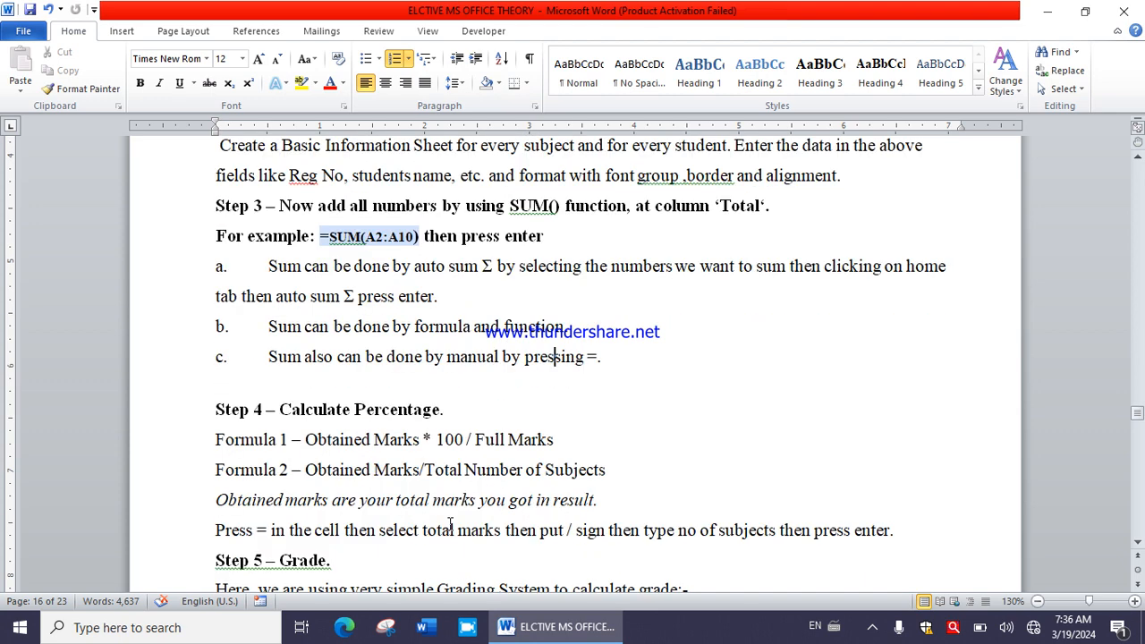
Replace the word "your" with "OUR" in the obtained marks note under Step 4 – Calculate Percentage
scroll(450, 524, "down", 3)
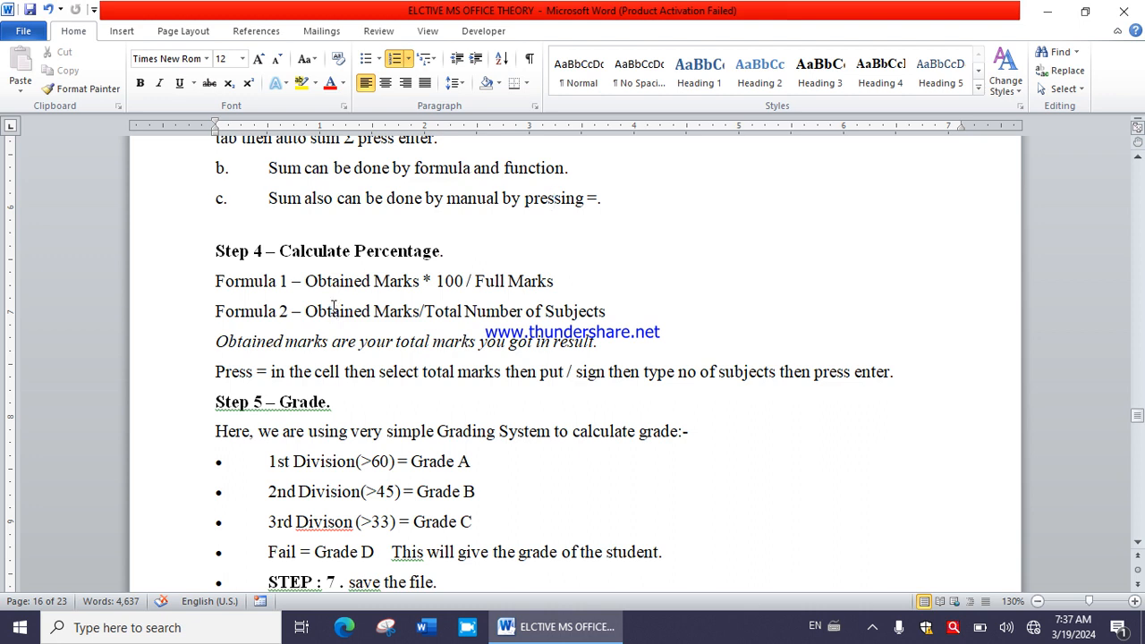
double_click(374, 348)
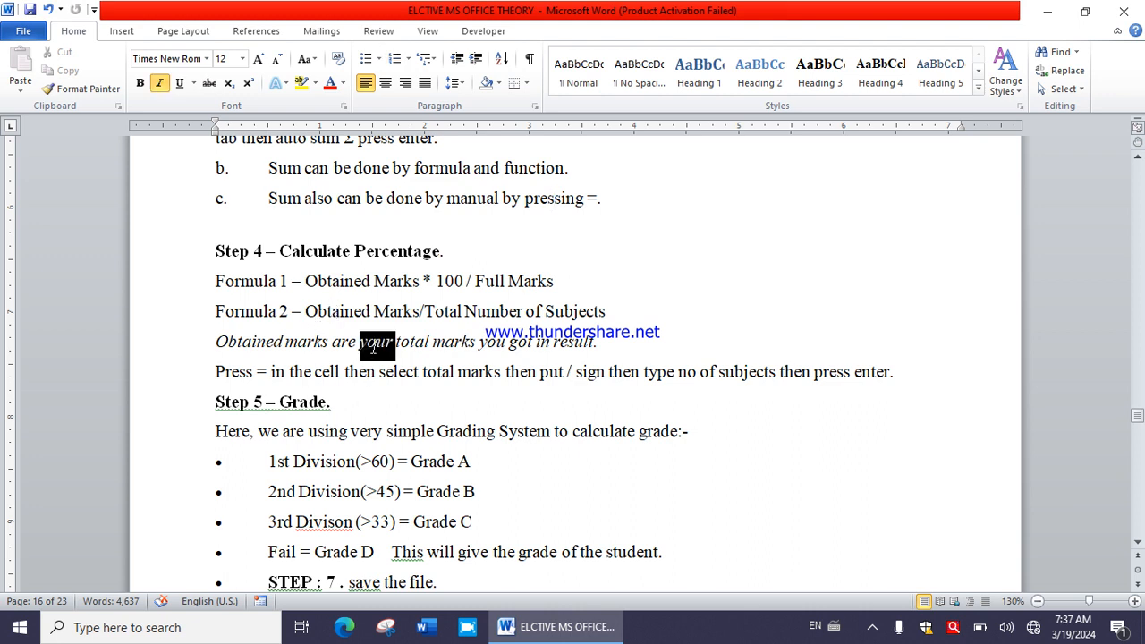
type("OUR")
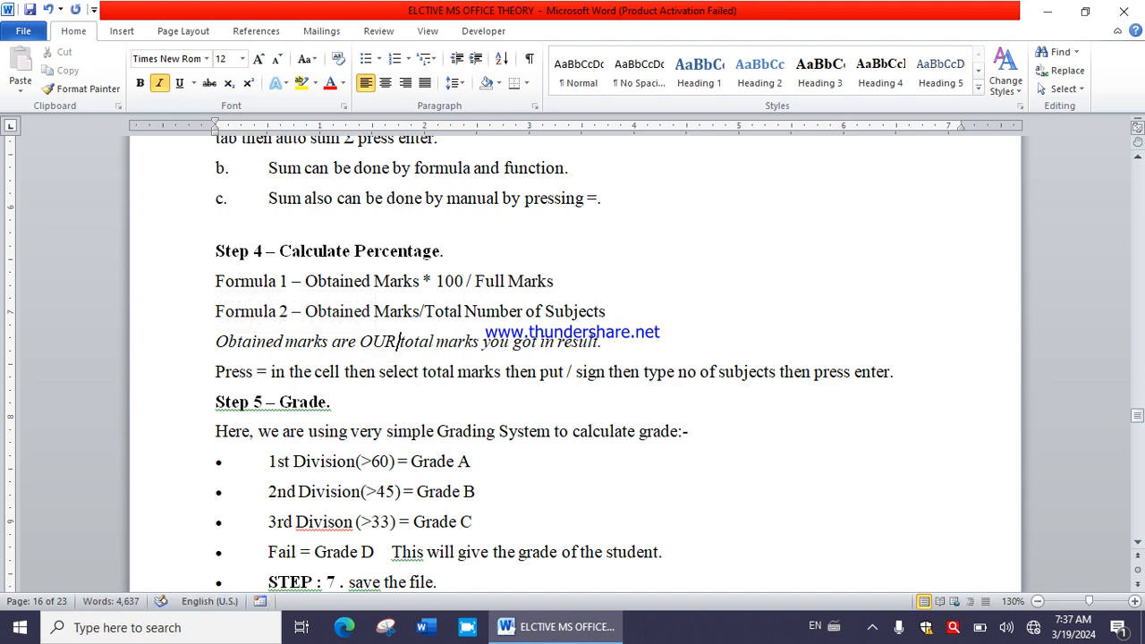
Examine the grading rules for each division under Step 5 – Grade and the closing save and result lines
scroll(385, 339, "down", 2)
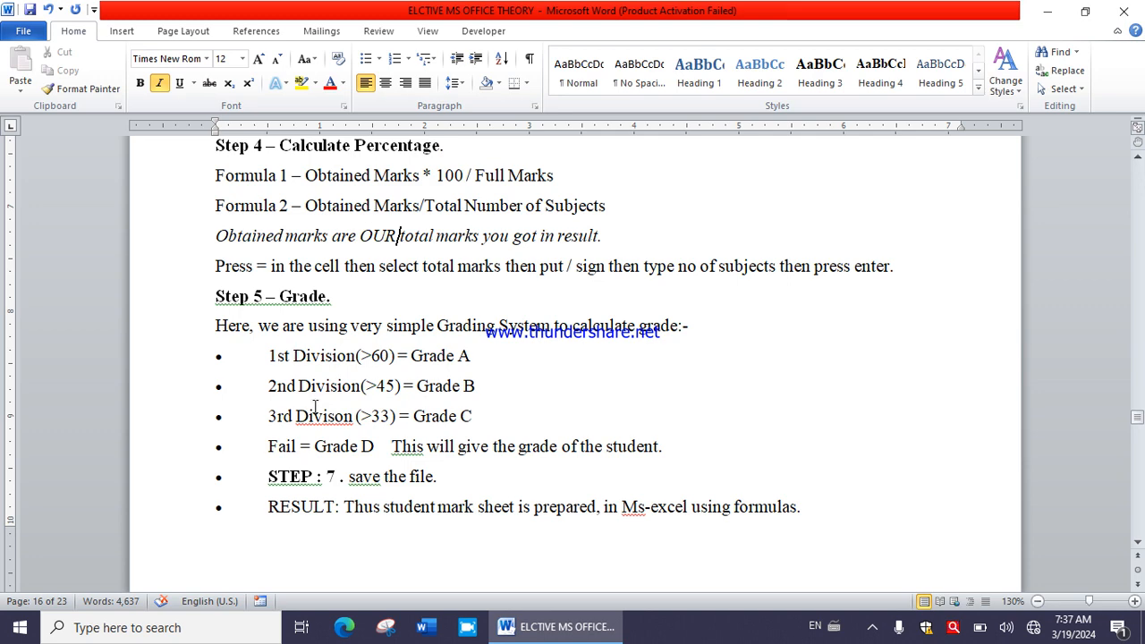
scroll(318, 407, "down", 1)
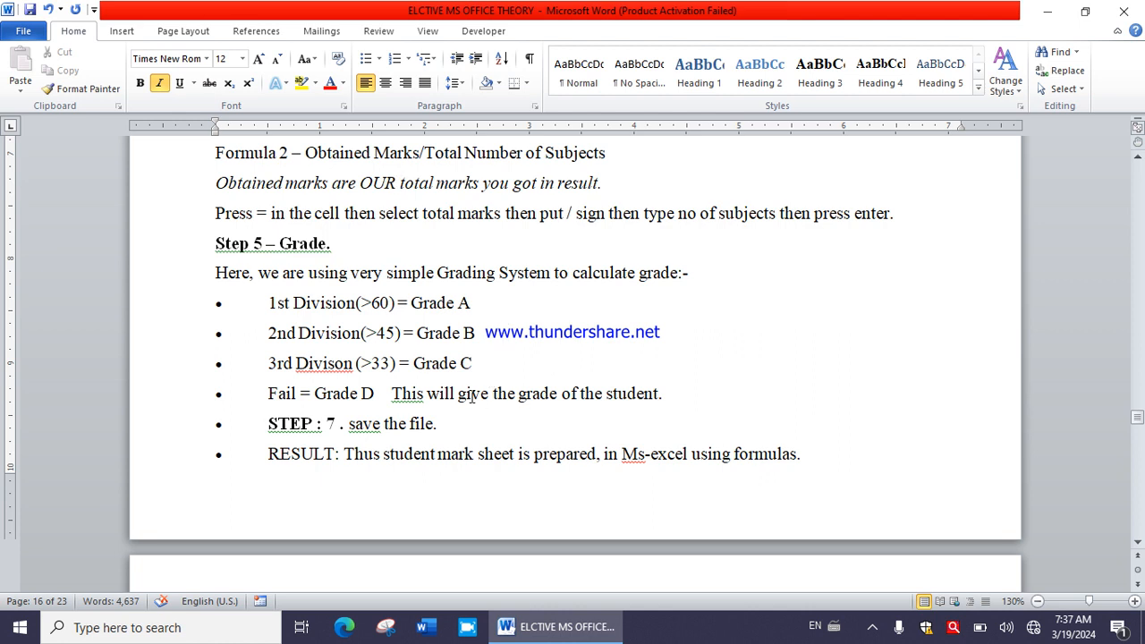
left_click(379, 304)
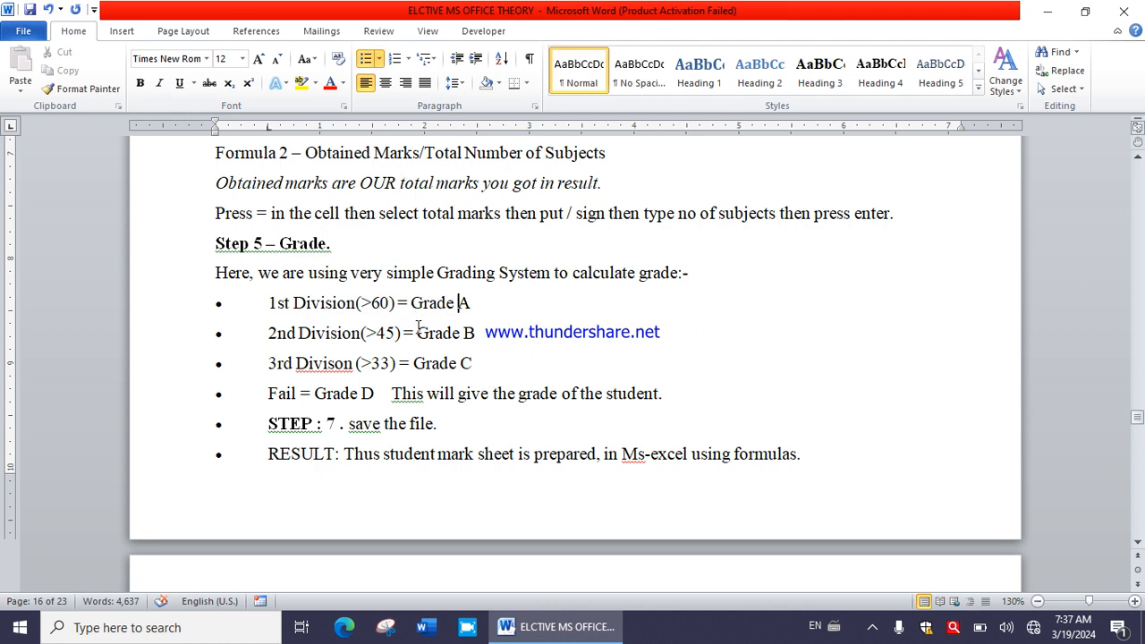
left_click_drag(473, 342, 465, 344)
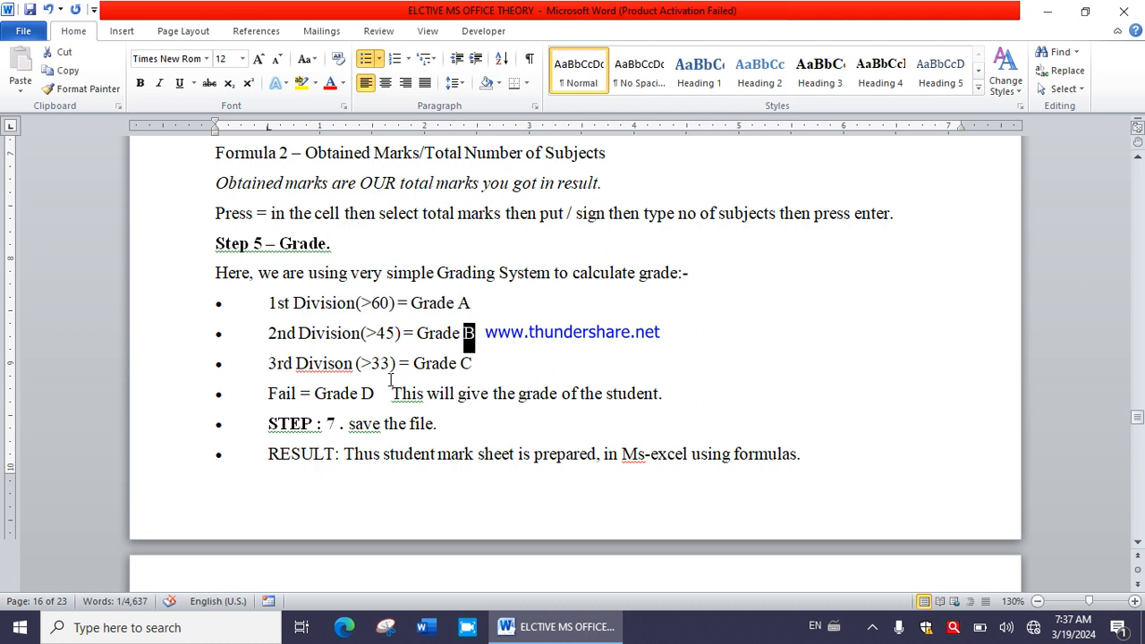
left_click(392, 378)
left_click(479, 370)
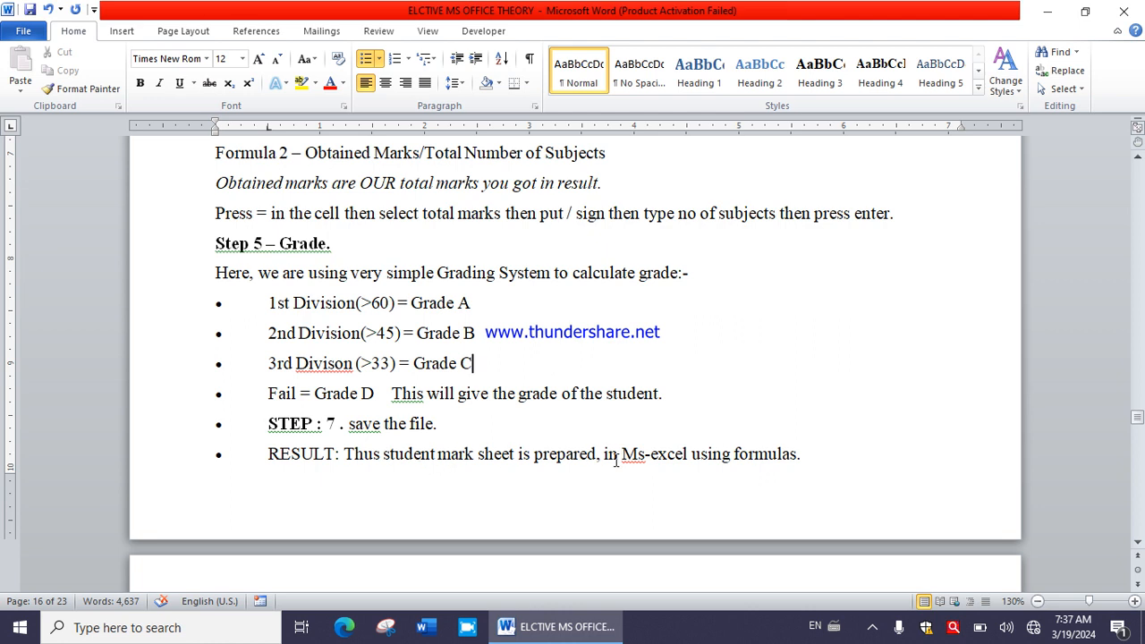
scroll(615, 461, "down", 1)
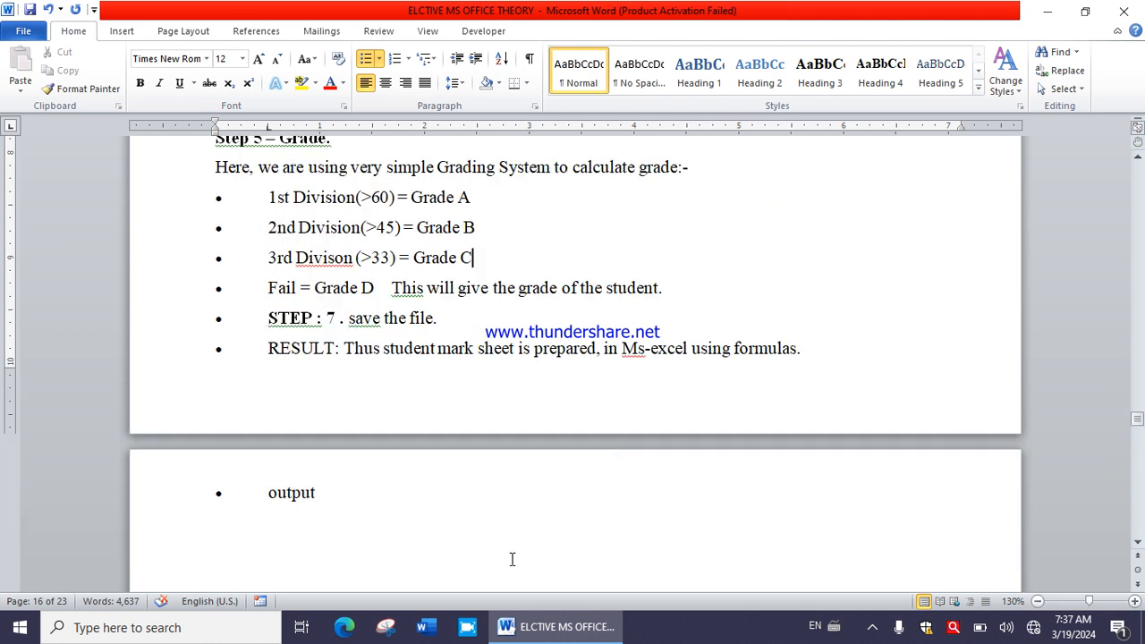
Switch to Excel and create a new blank workbook
left_click(33, 619)
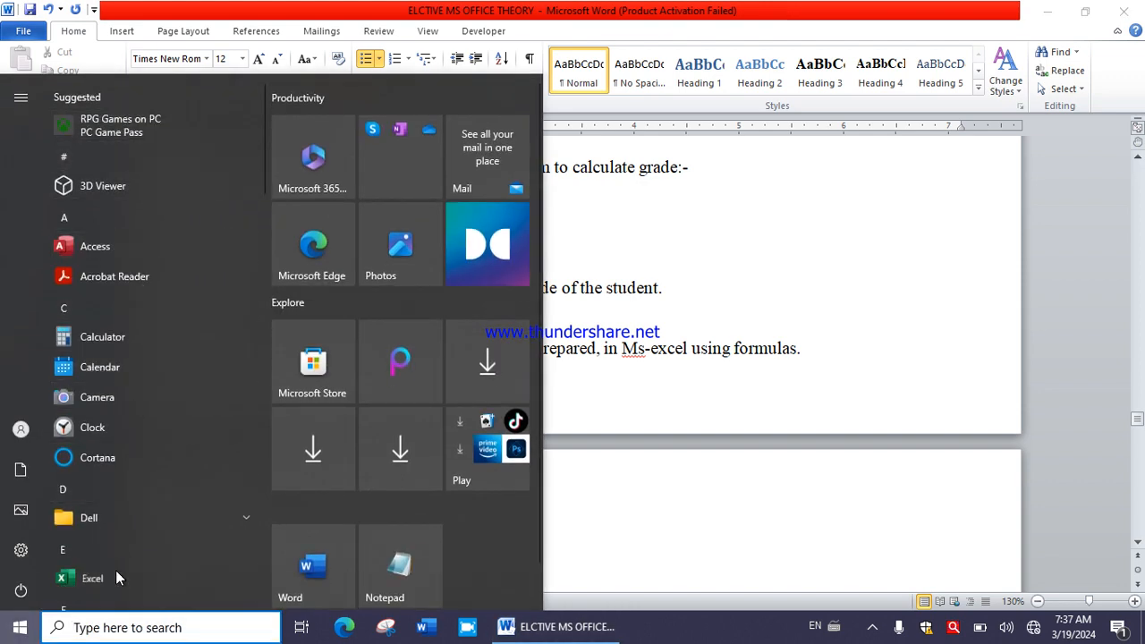
left_click(116, 574)
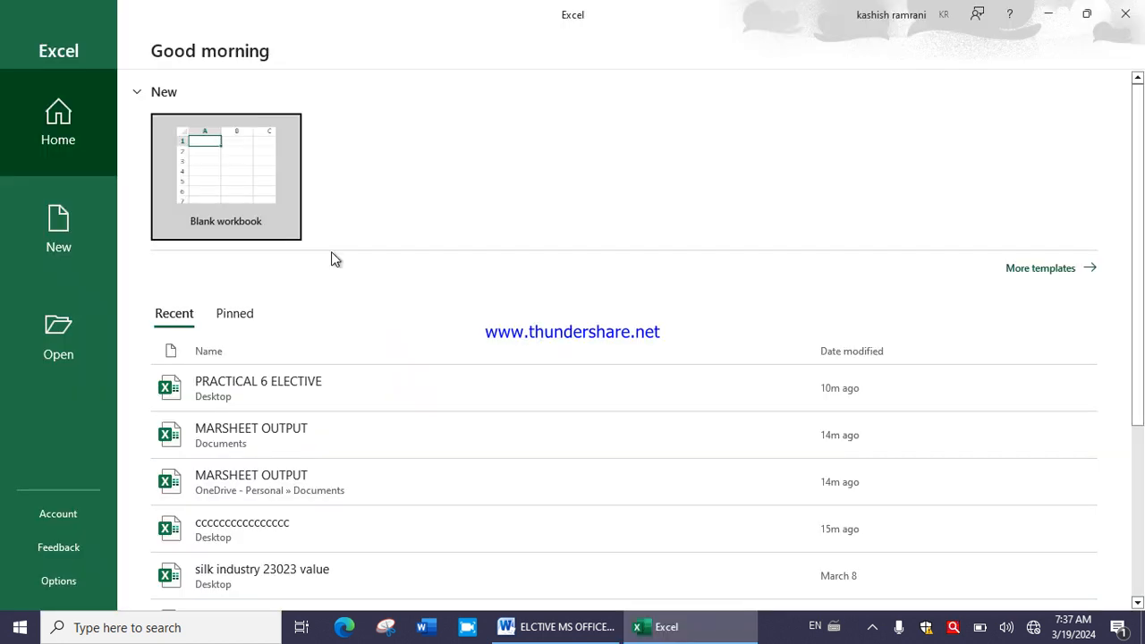
left_click(240, 201)
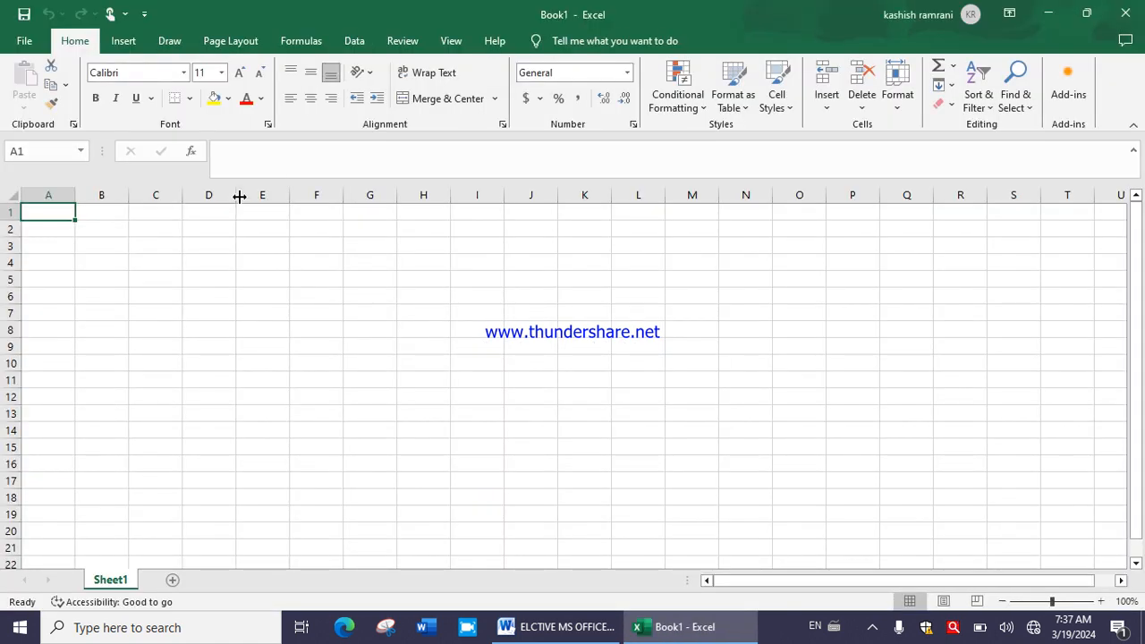
Enter the column headings SUBJECTS in cell A1 and CCE 1 in cell B1
type("SUBJECTS")
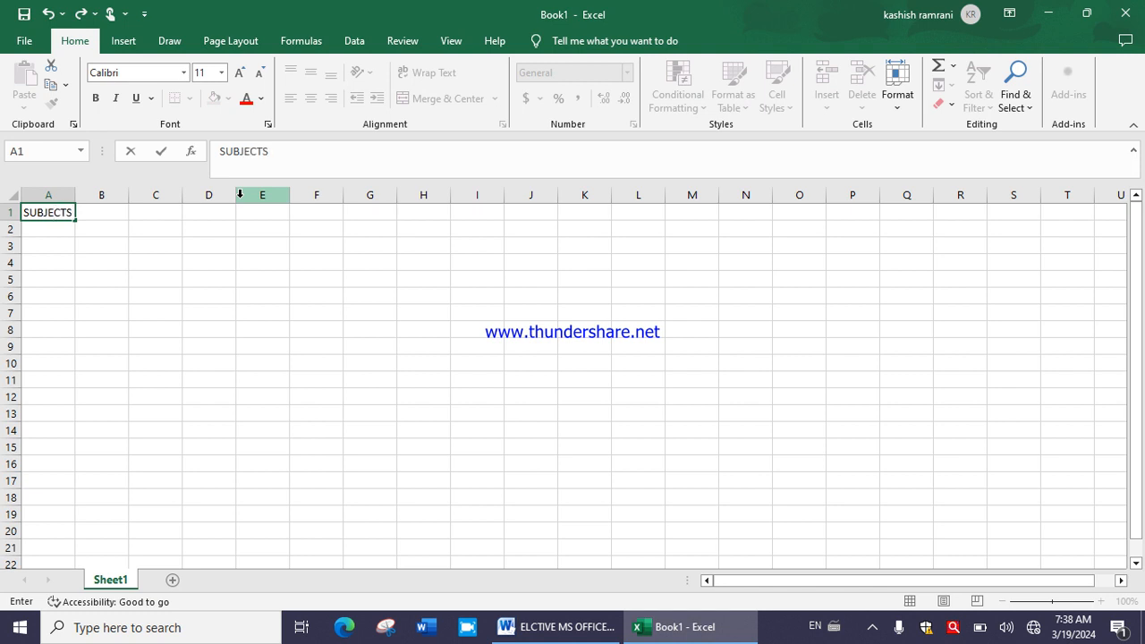
key("Tab")
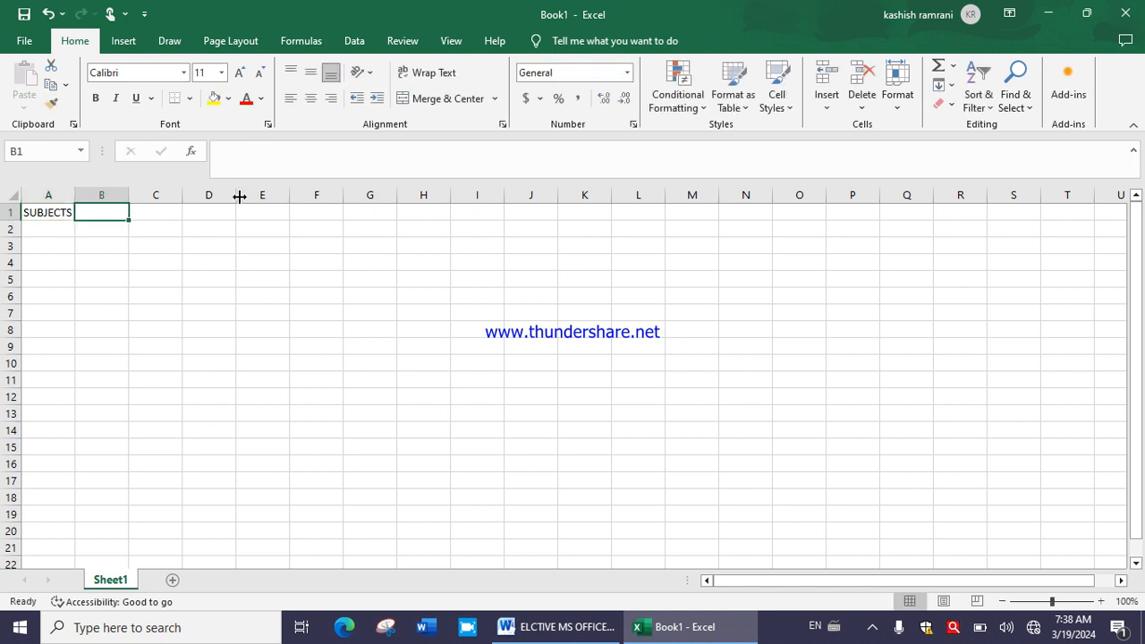
type("CCE")
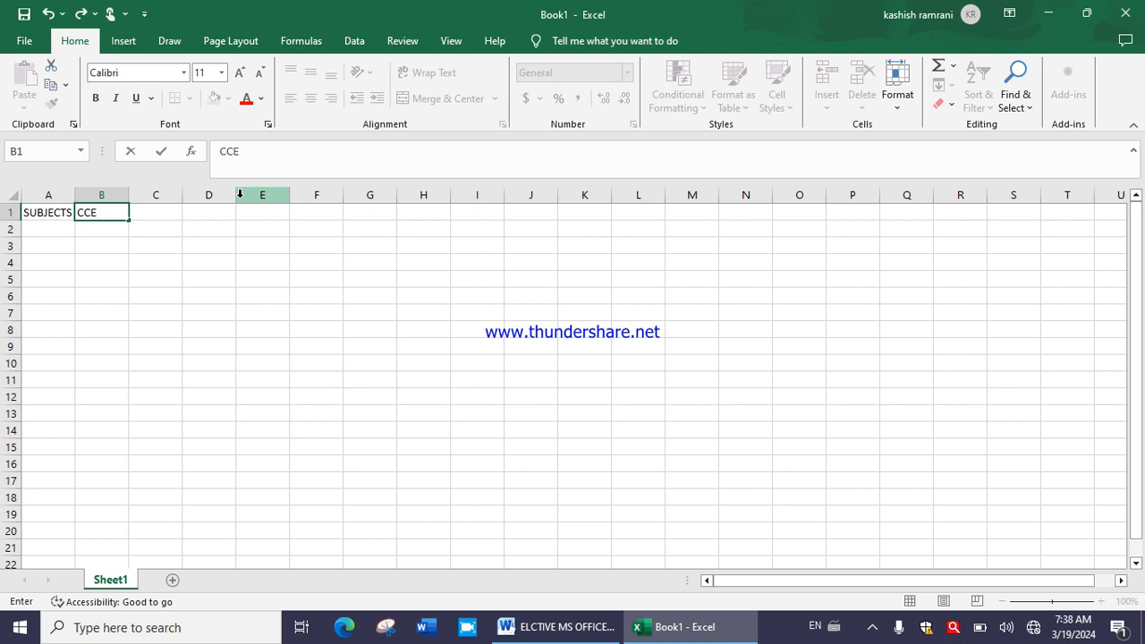
type(" 1")
key("Tab")
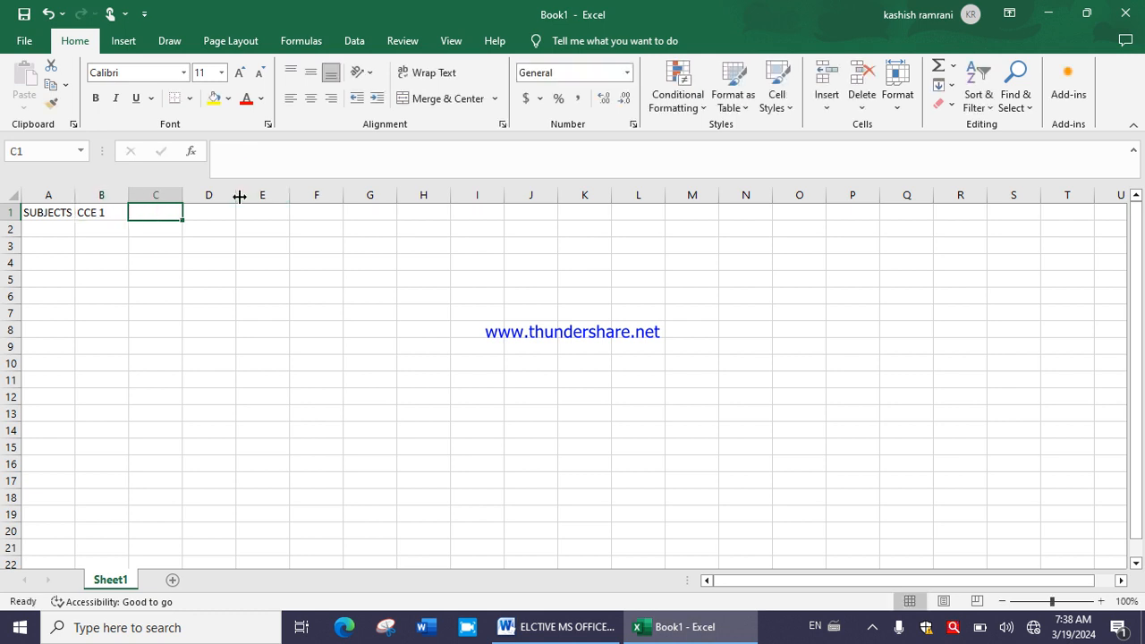
Enter the column headings CCE2 in cell C1 and CCE3 in cell D1
type("CCE2")
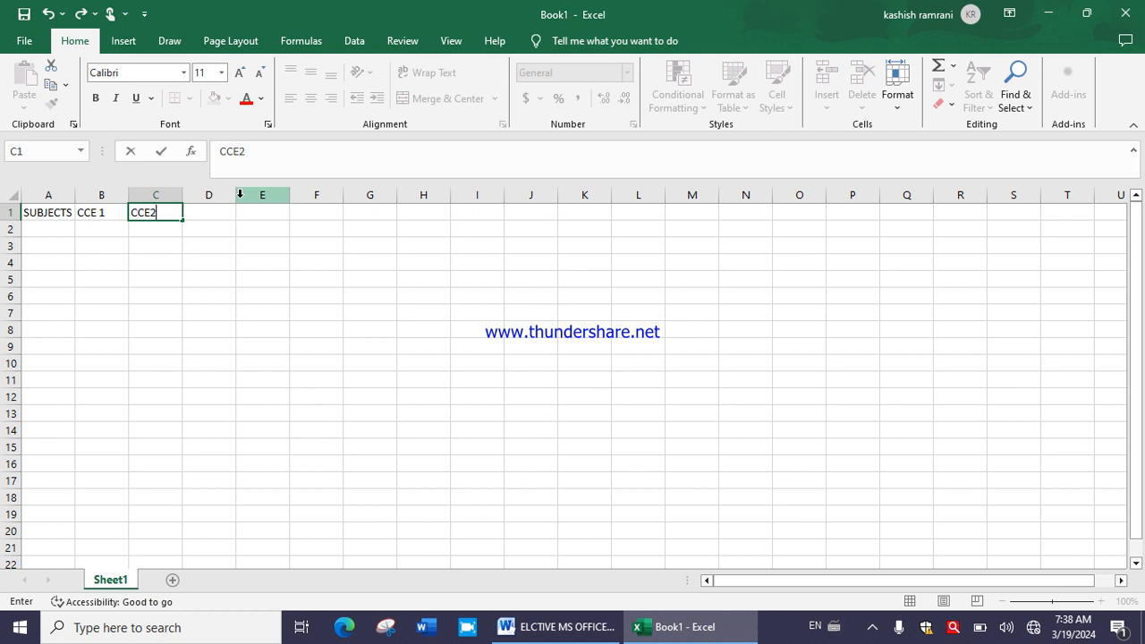
type(" VVE")
key("BackSpace")
key("BackSpace")
key("BackSpace")
key("BackSpace")
key("Tab")
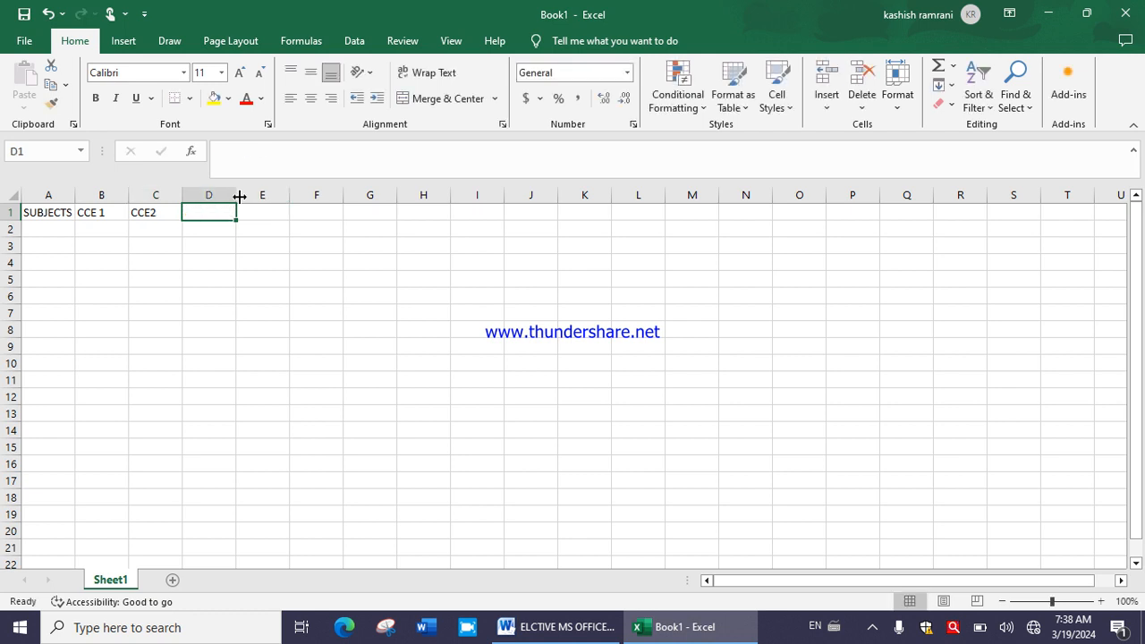
type("CCE3")
key("Tab")
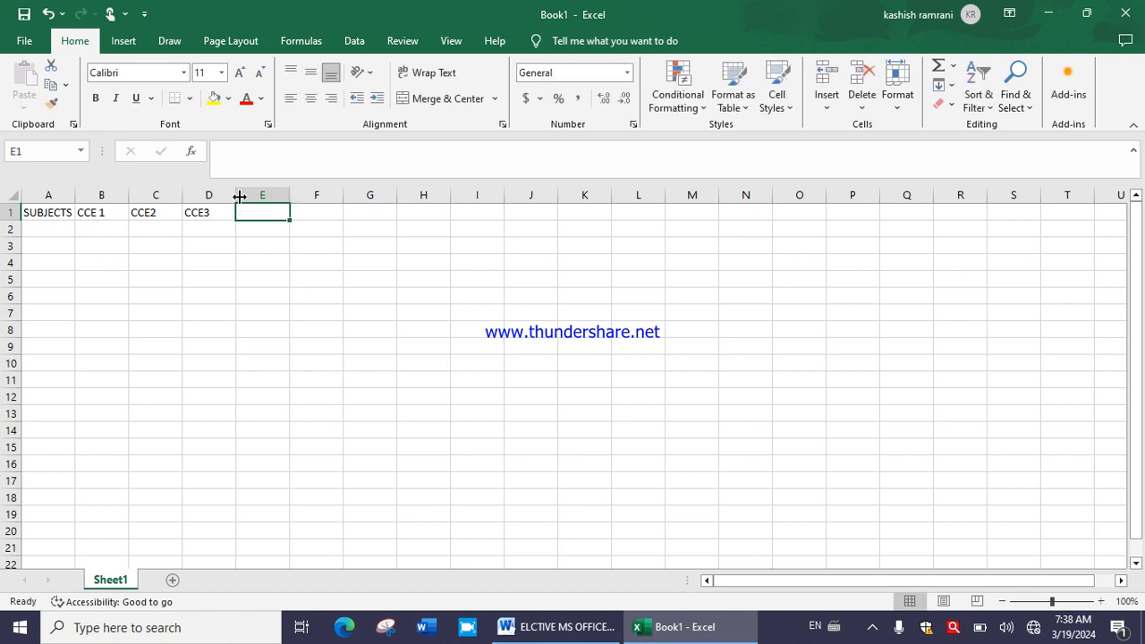
Enter the column heading TOTAL ONTAINED MARKS in cell E1
type("TOTAL")
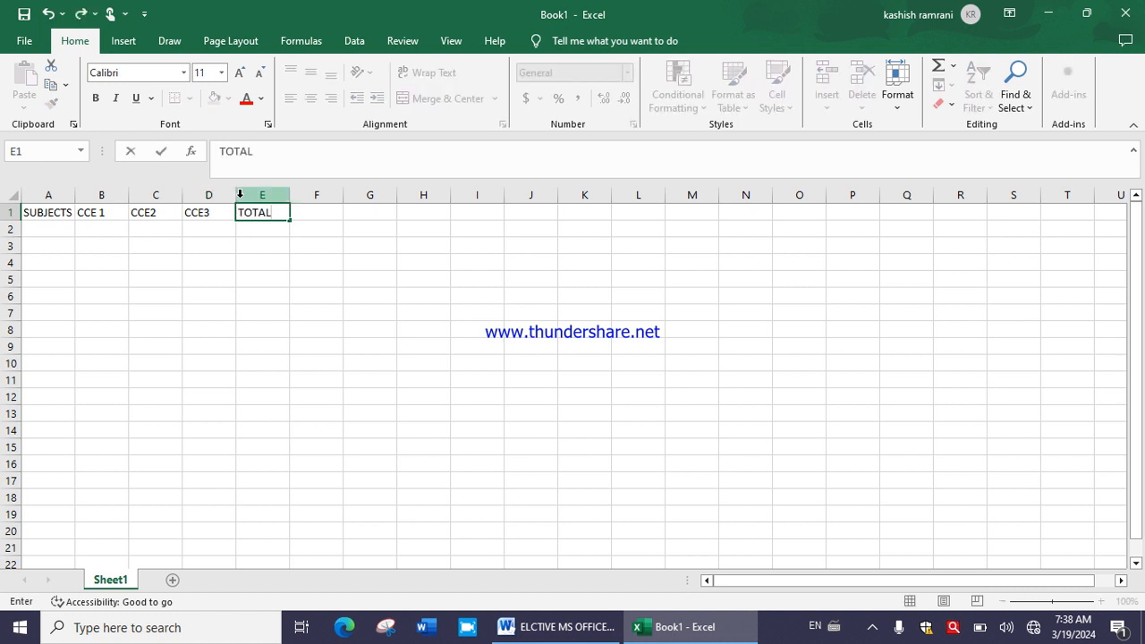
key("Tab")
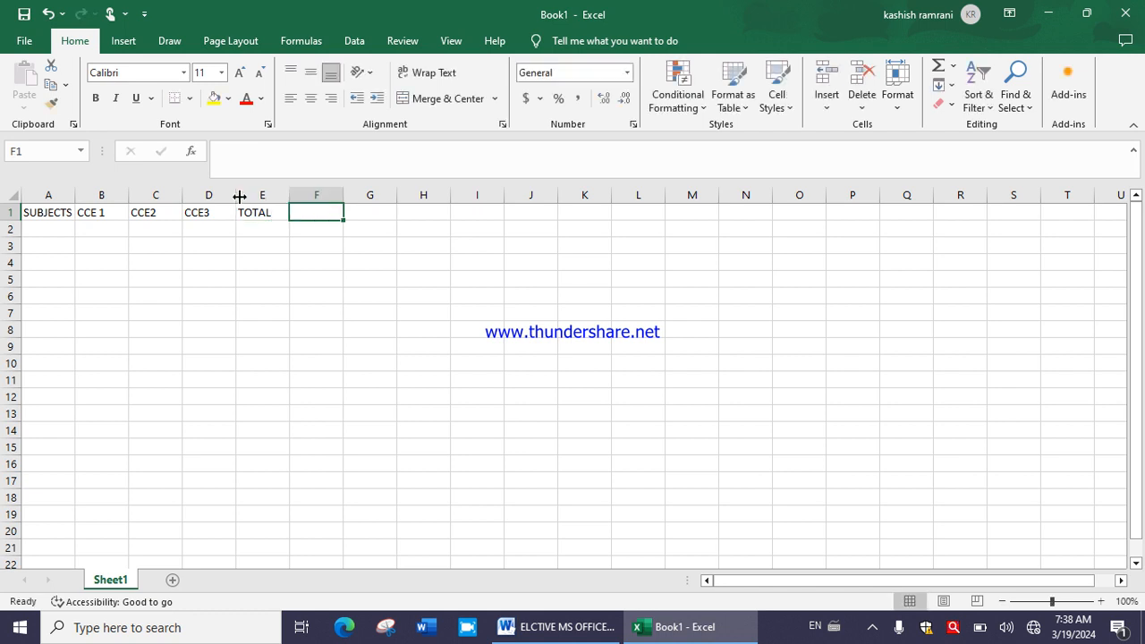
type("B")
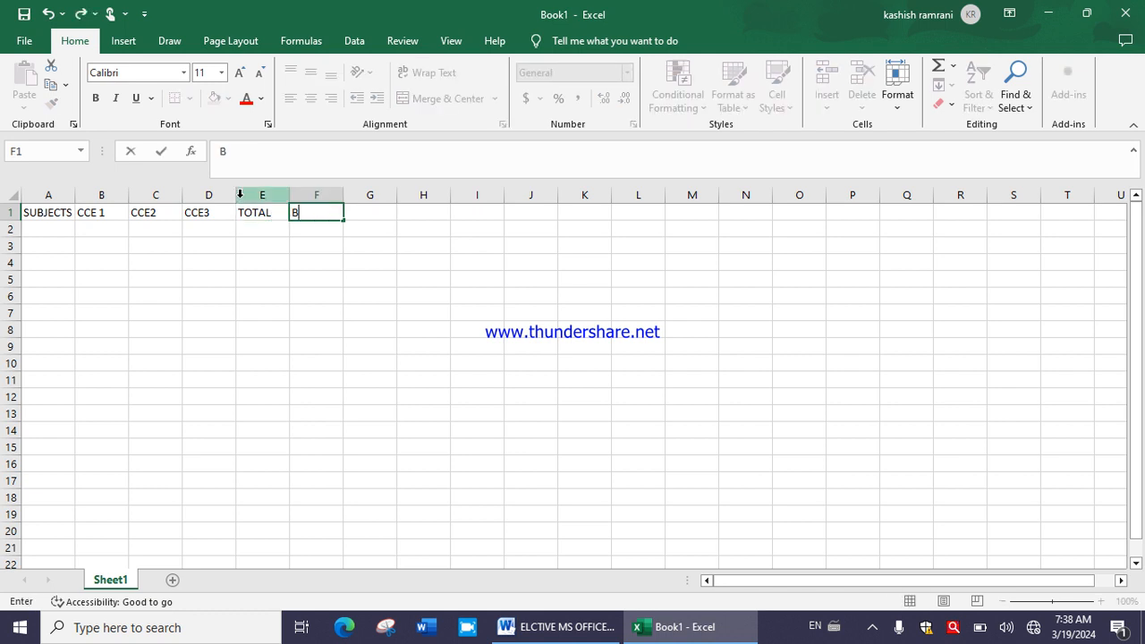
key("BackSpace")
key("Left")
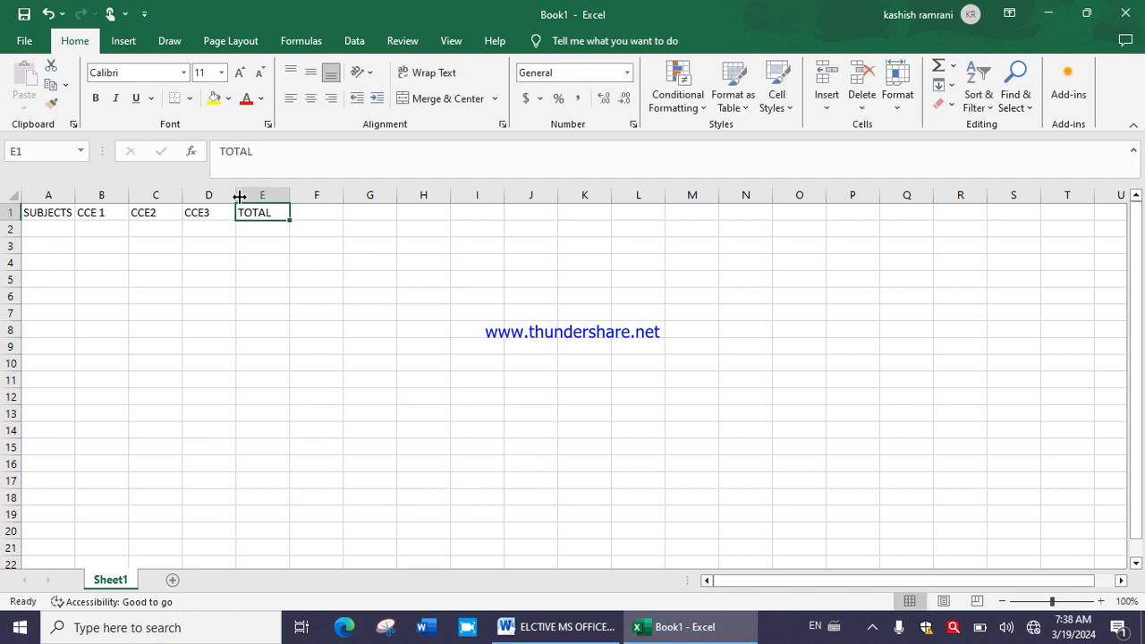
key("F2")
type("ON")
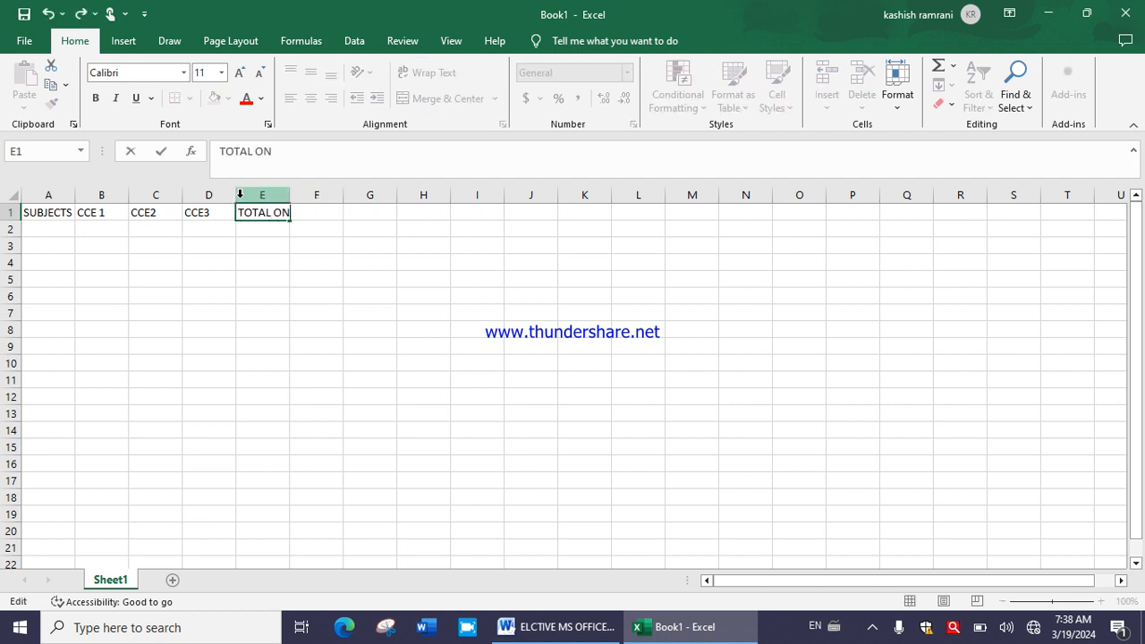
type("TAINED MARKS")
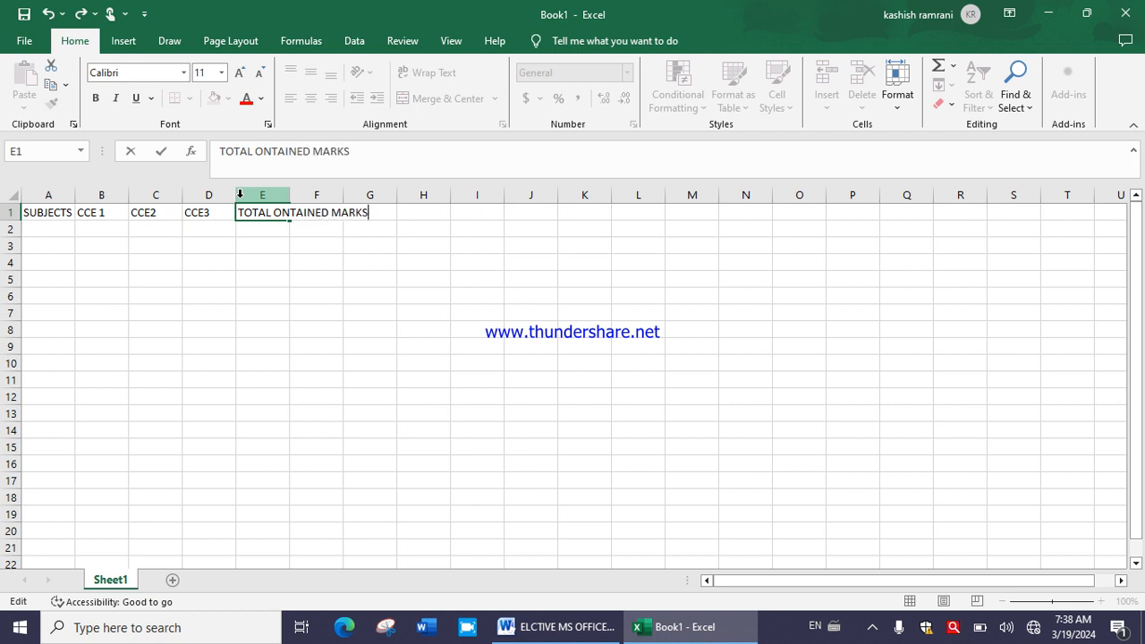
key("Tab")
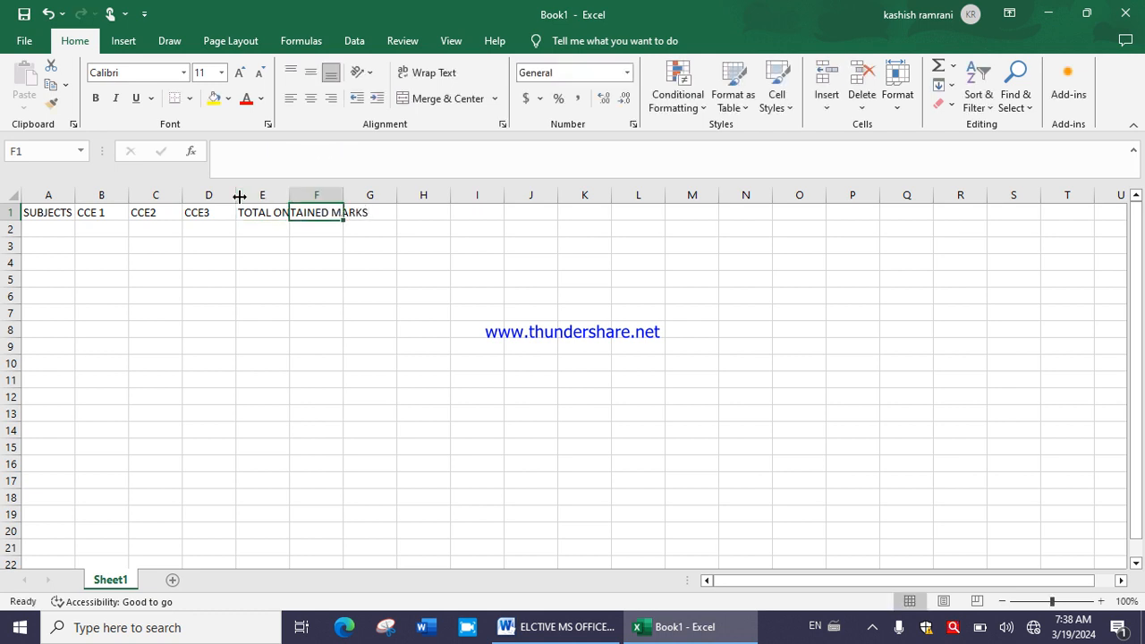
Enter the column headings PER in cell F1 and GRADE in cell G1
type("PER")
key("Tab")
type("GRADE")
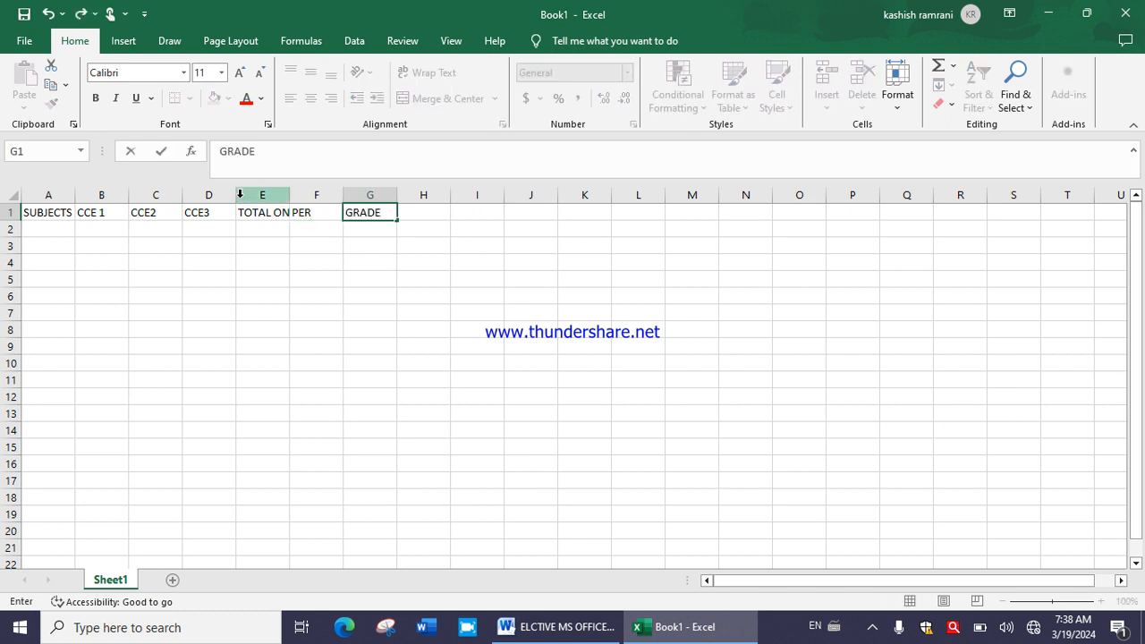
key("Tab")
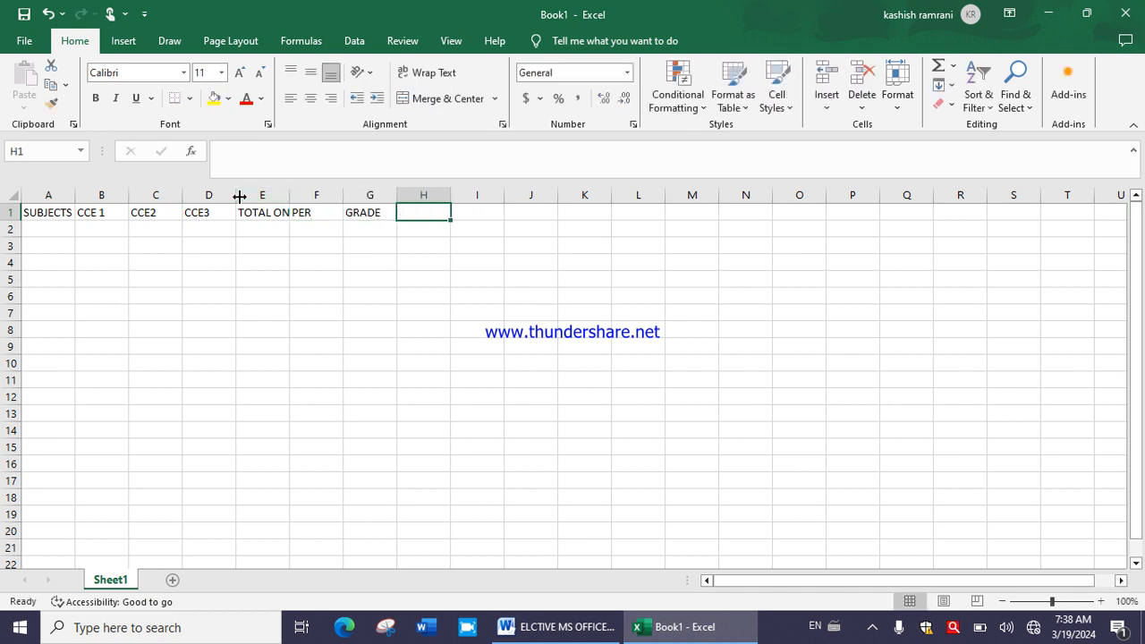
Widen column E and wrap the text in the heading cells A1:H1
left_click_drag(289, 193, 341, 186)
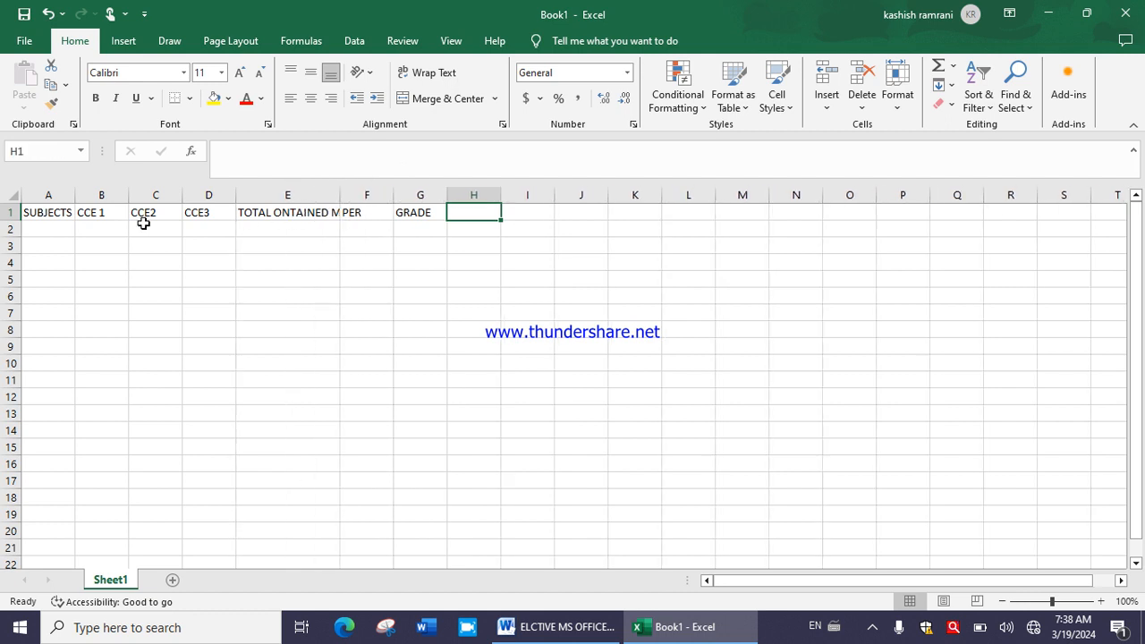
left_click_drag(12, 220, 446, 199)
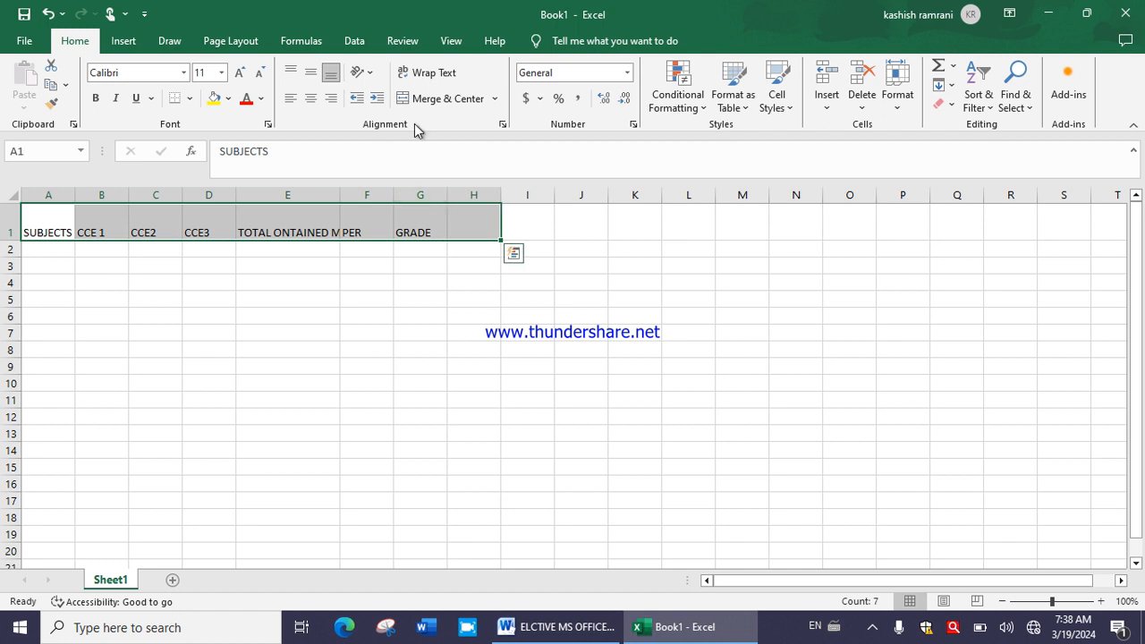
left_click(422, 73)
Correct the spelling of the heading in cell E1 to TOTAL OBTAINED MARKS
left_click(299, 219)
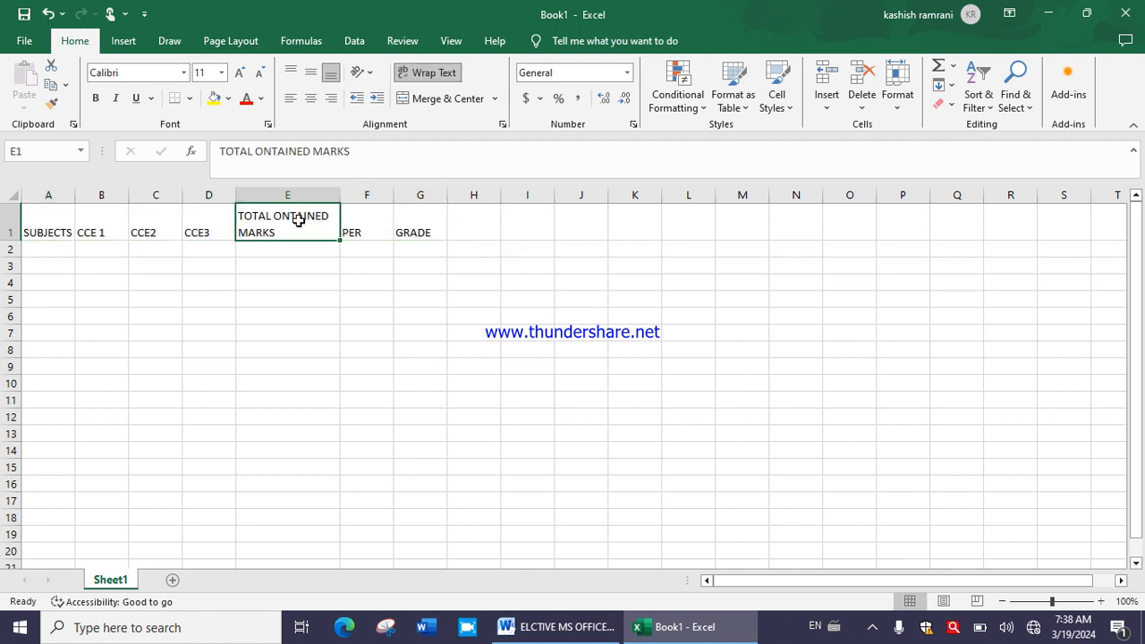
double_click(295, 219)
key("BackSpace")
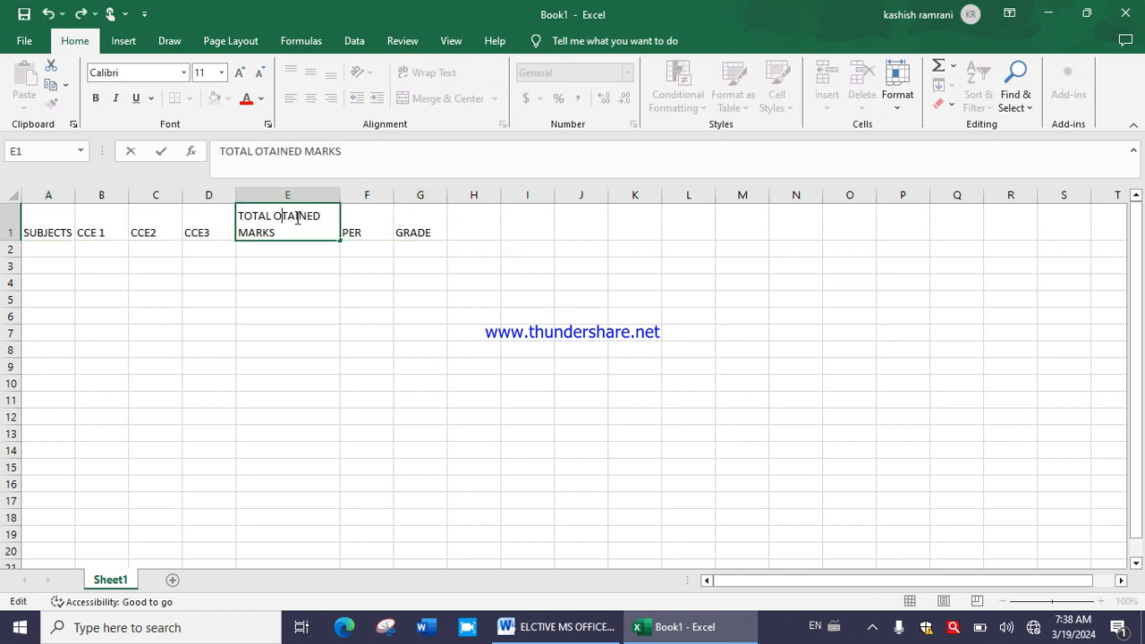
type("B")
left_click(29, 248)
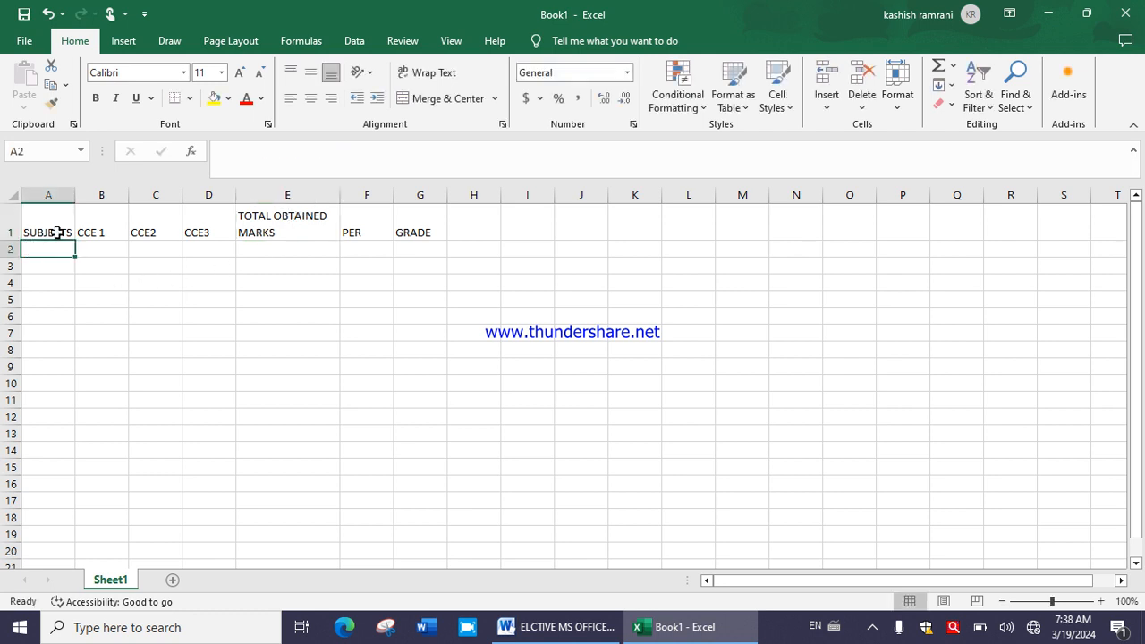
Widen column A to more than twice its width to give the subject names room
left_click(46, 226)
left_click(53, 251)
left_click_drag(75, 195, 145, 196)
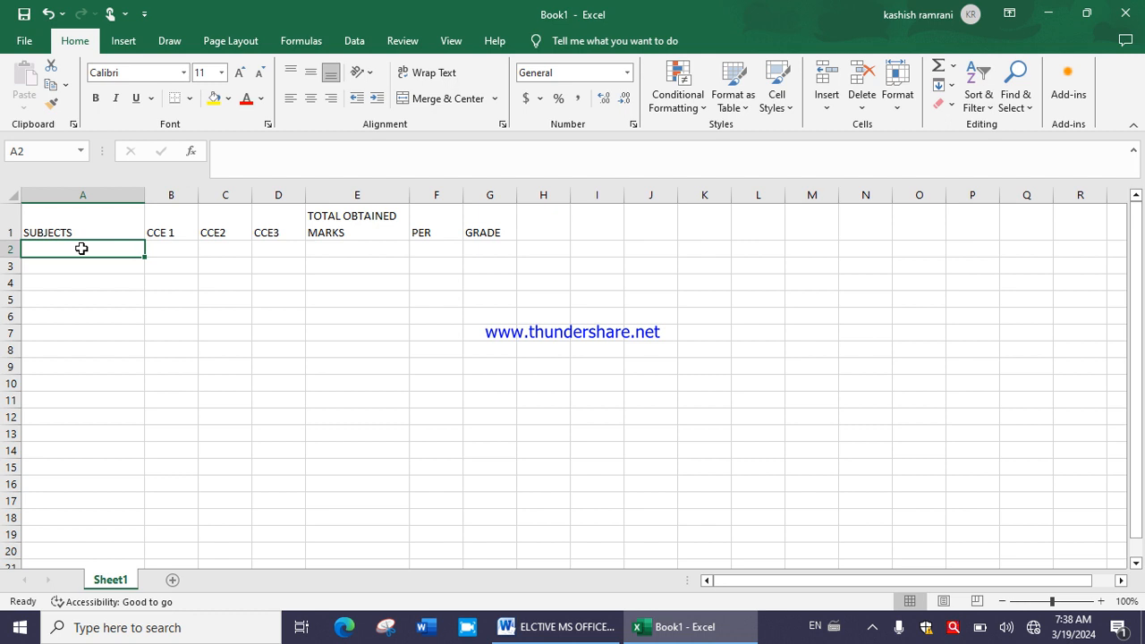
Enter the subjects HISTORY, SCEINCE and MATHS in cells A2 to A4
type("HISTORY")
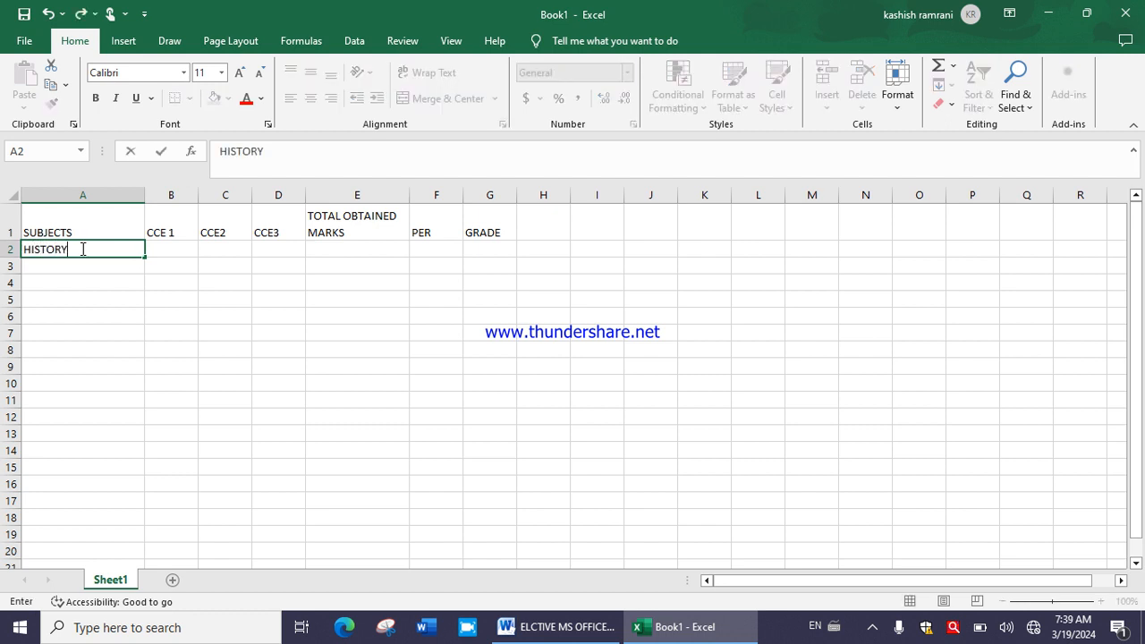
key("Return")
type("SCEINCE")
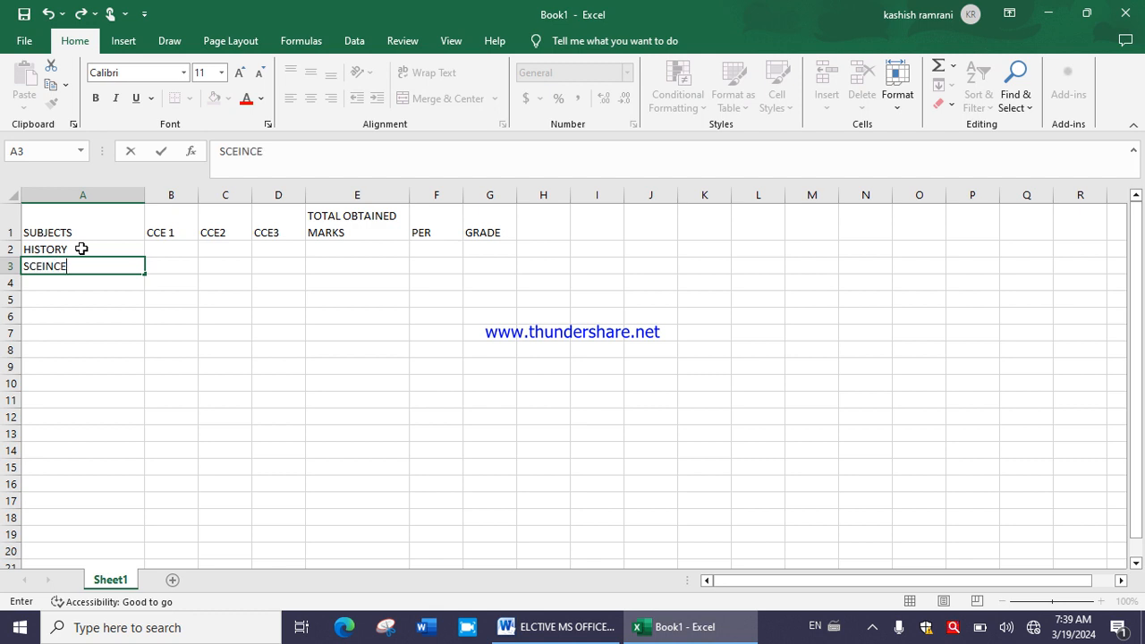
key("Return")
type("ATHS")
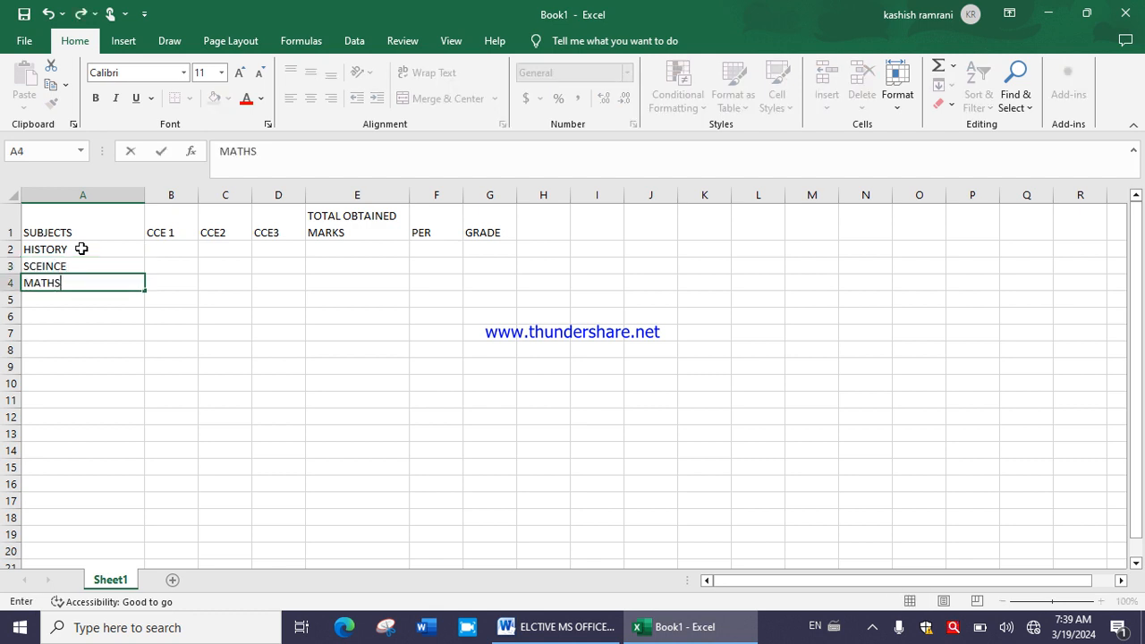
key("Return")
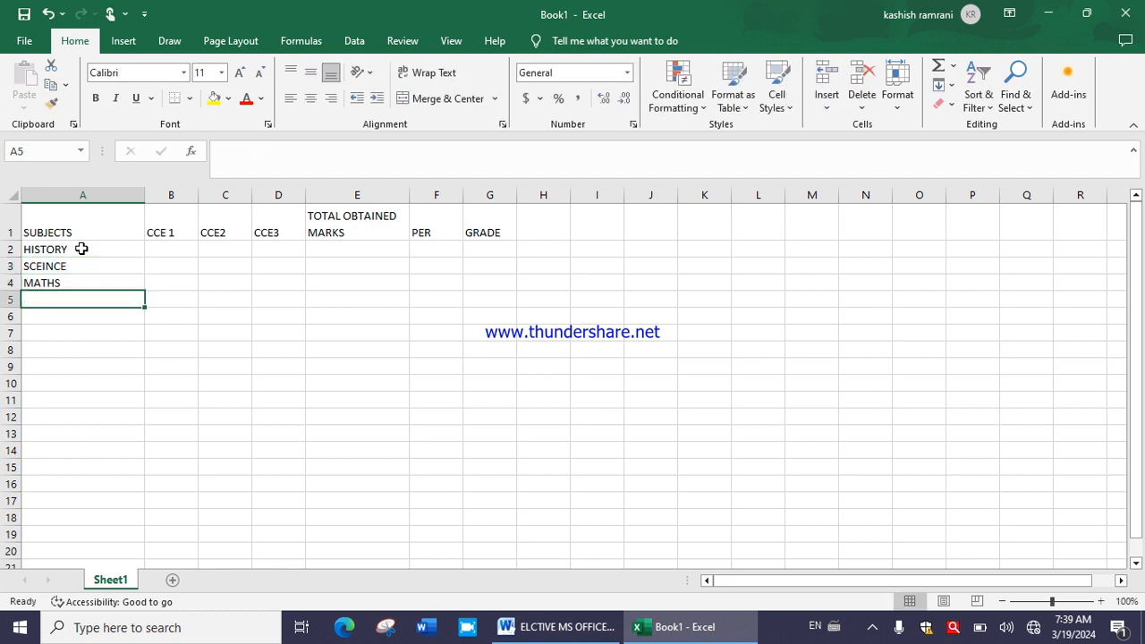
Enter the subjects BIOLOGY, ENGLISH and HINDI in cells A5 to A7
type("BIOLOGY")
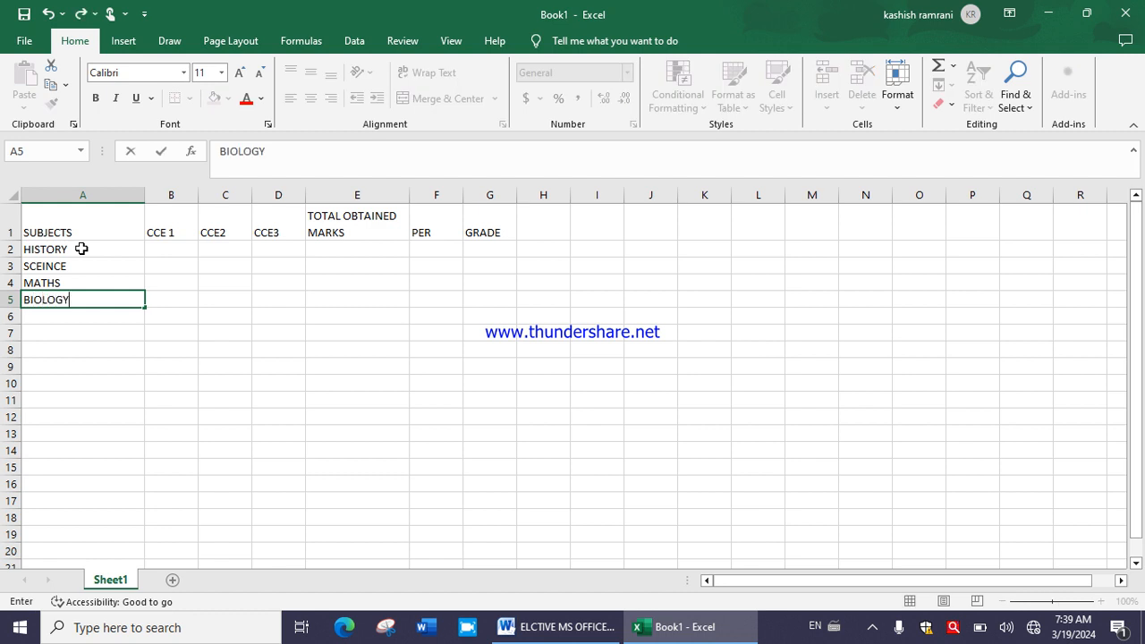
key("Return")
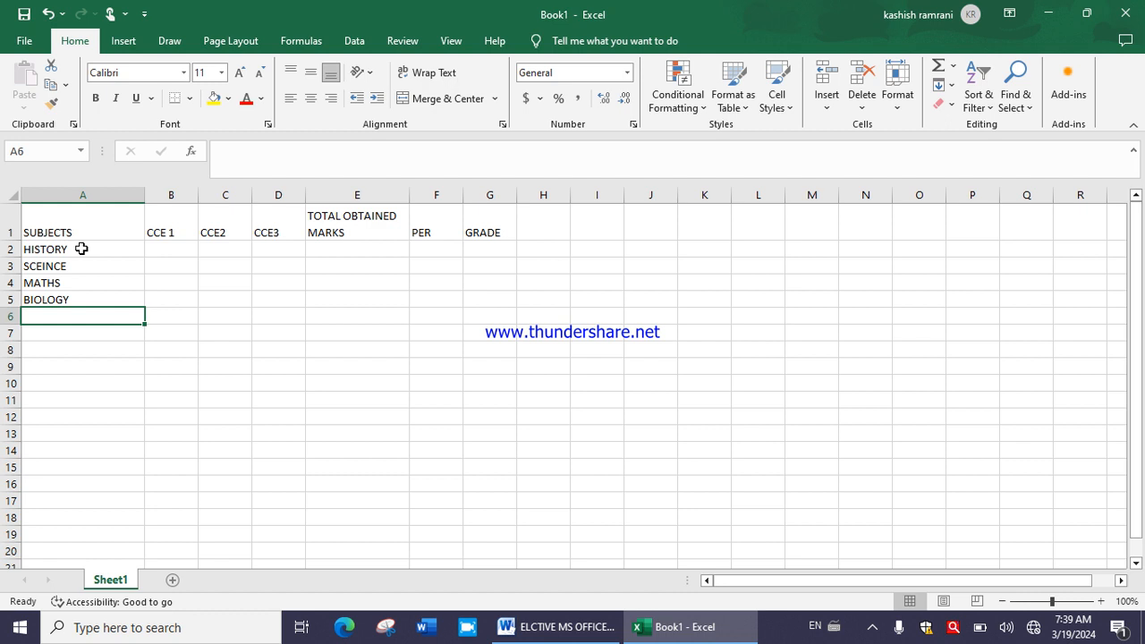
type("ENGLI")
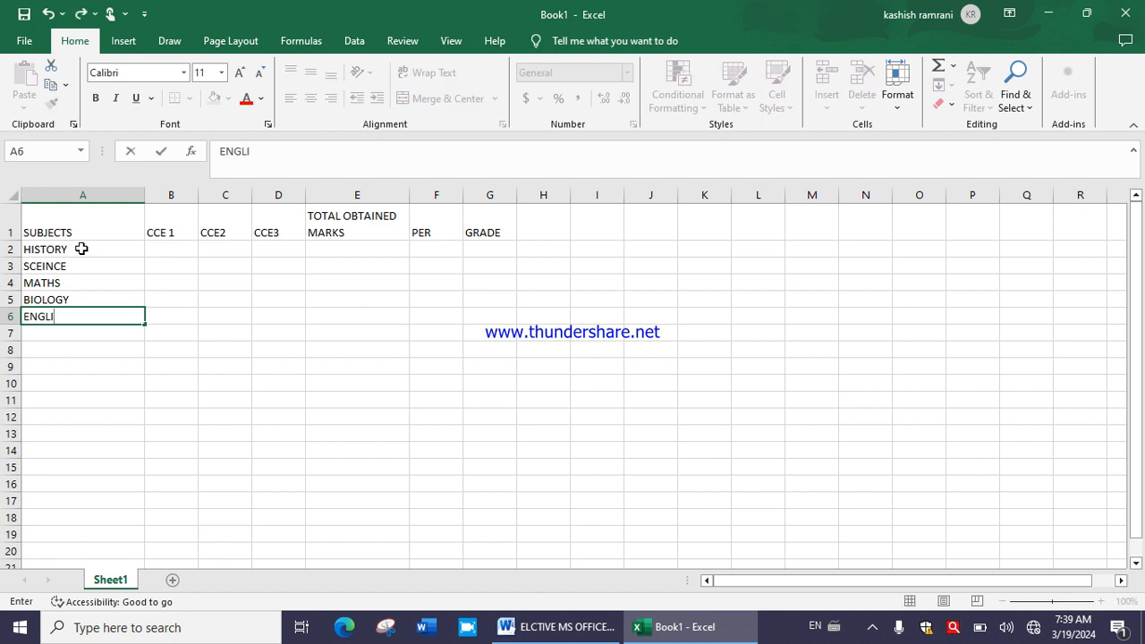
type("SH")
left_click(81, 249)
left_click(59, 336)
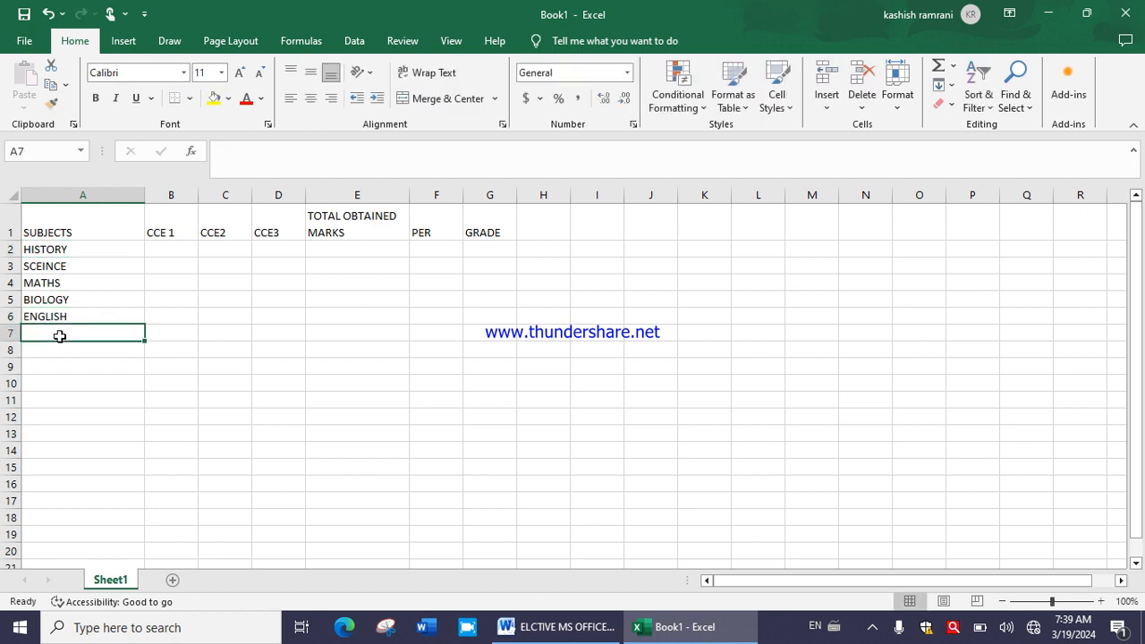
type("HINDI")
key("Tab")
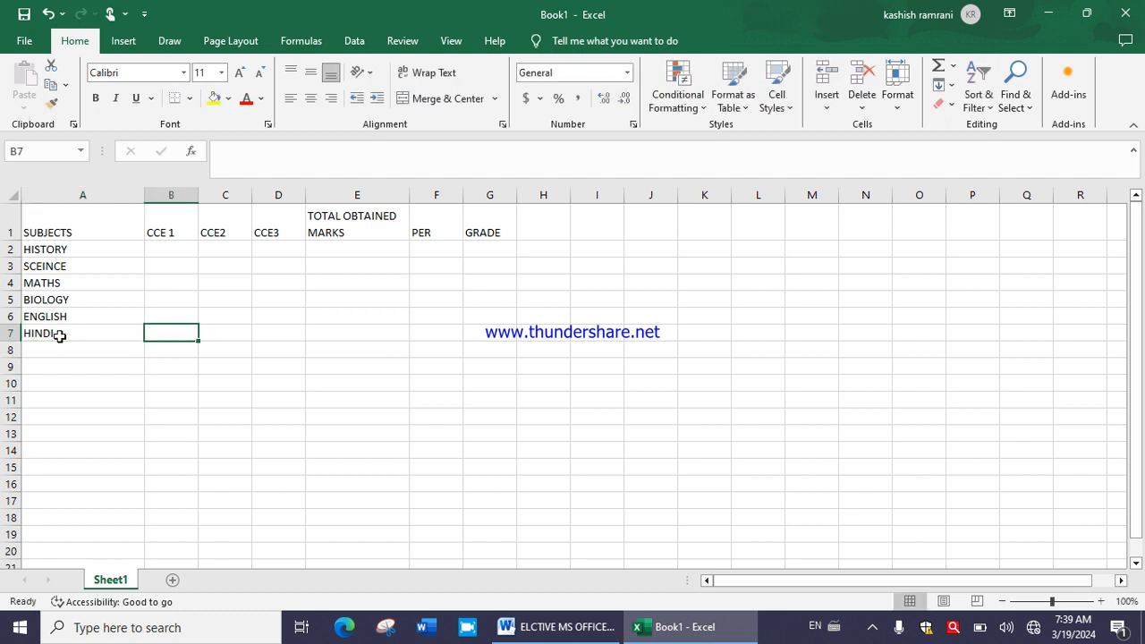
Append the maximum mark 30 to the CCE 1, CCE2 and CCE3 headings in cells B1 to D1
left_click(170, 250)
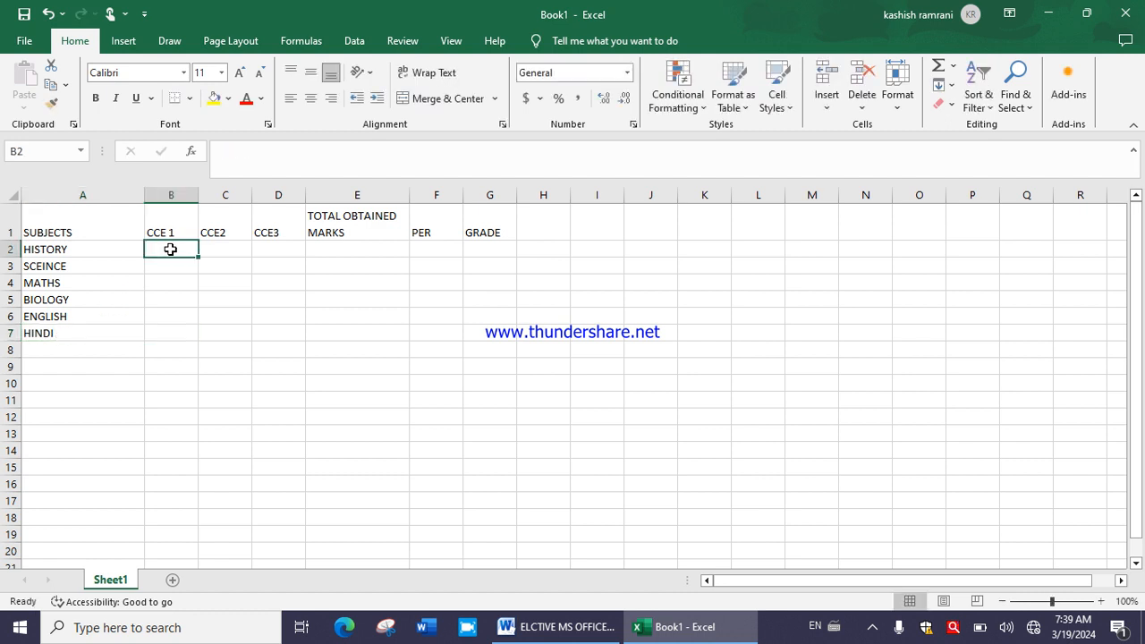
left_click(175, 229)
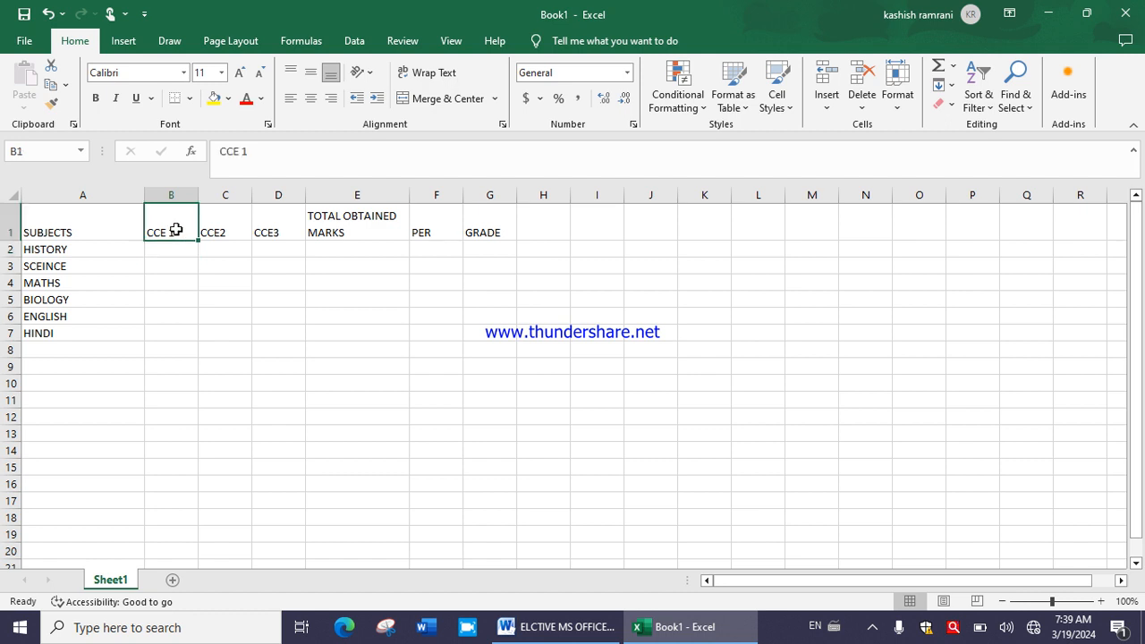
double_click(177, 229)
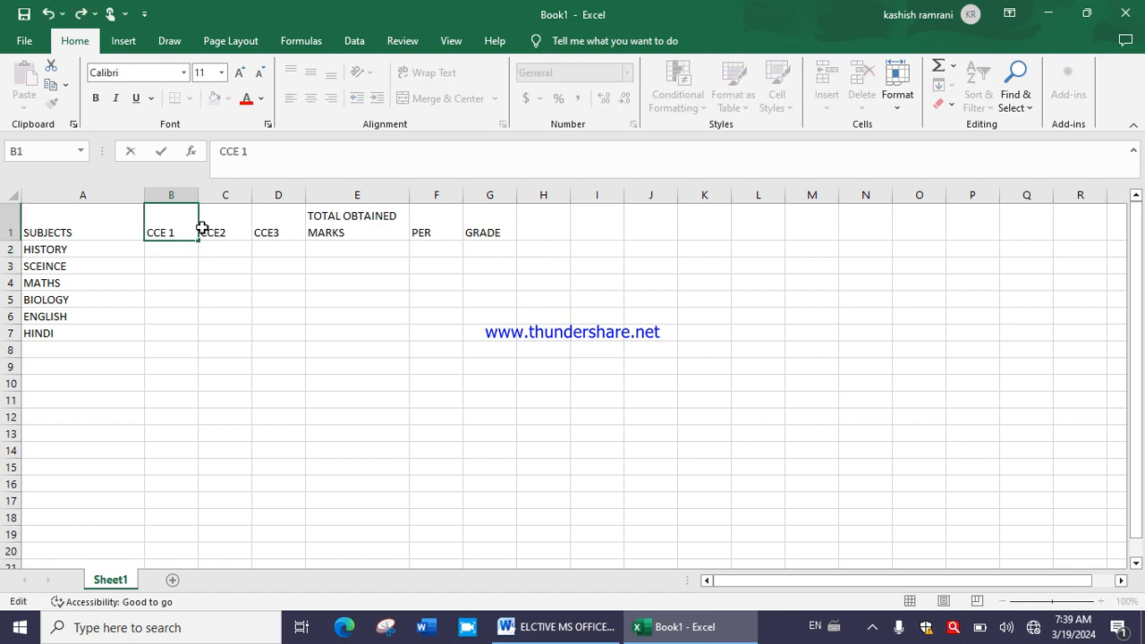
type("30")
left_click(230, 234)
double_click(233, 234)
type("30")
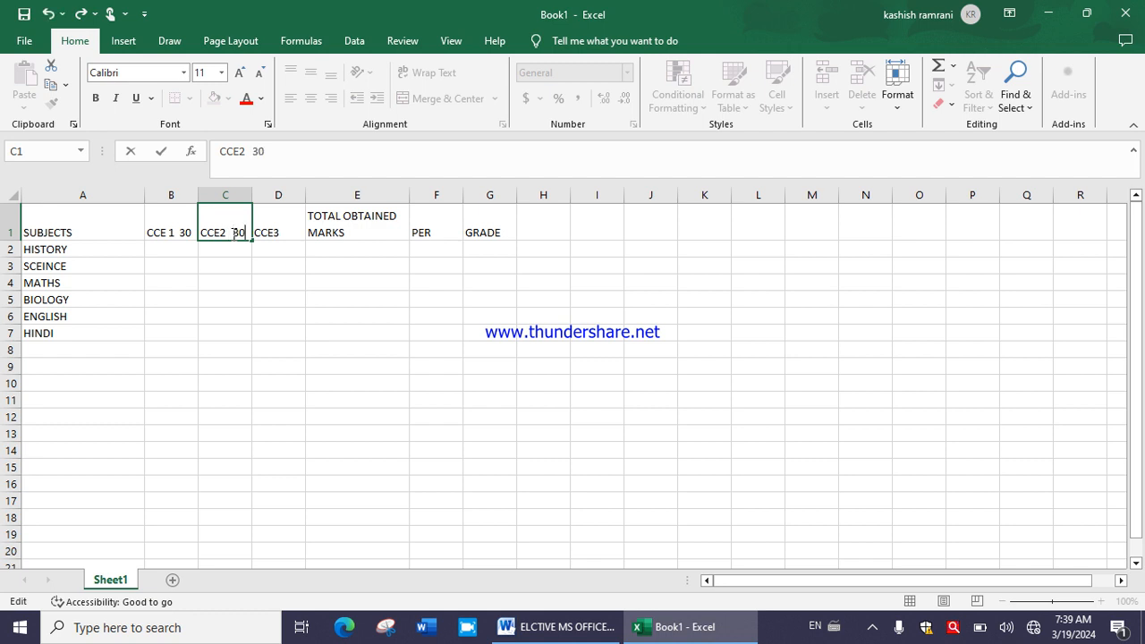
left_click(286, 234)
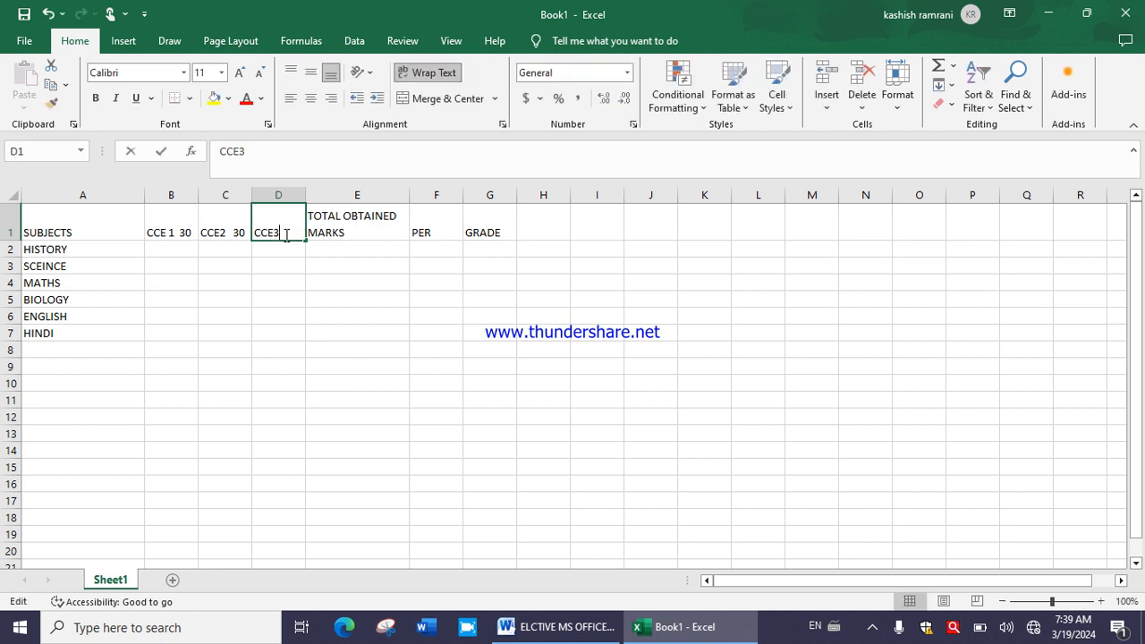
double_click(287, 234)
type("30")
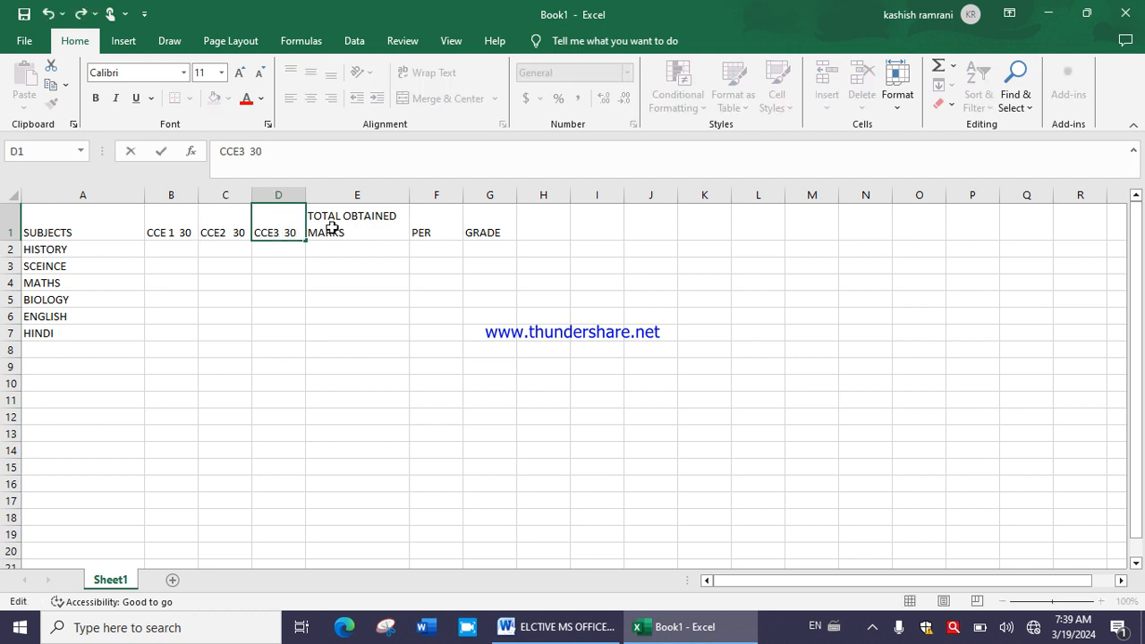
Append 70 to the TOTAL OBTAINED MARKS heading and insert a new column before it headed THEORY 70
double_click(352, 236)
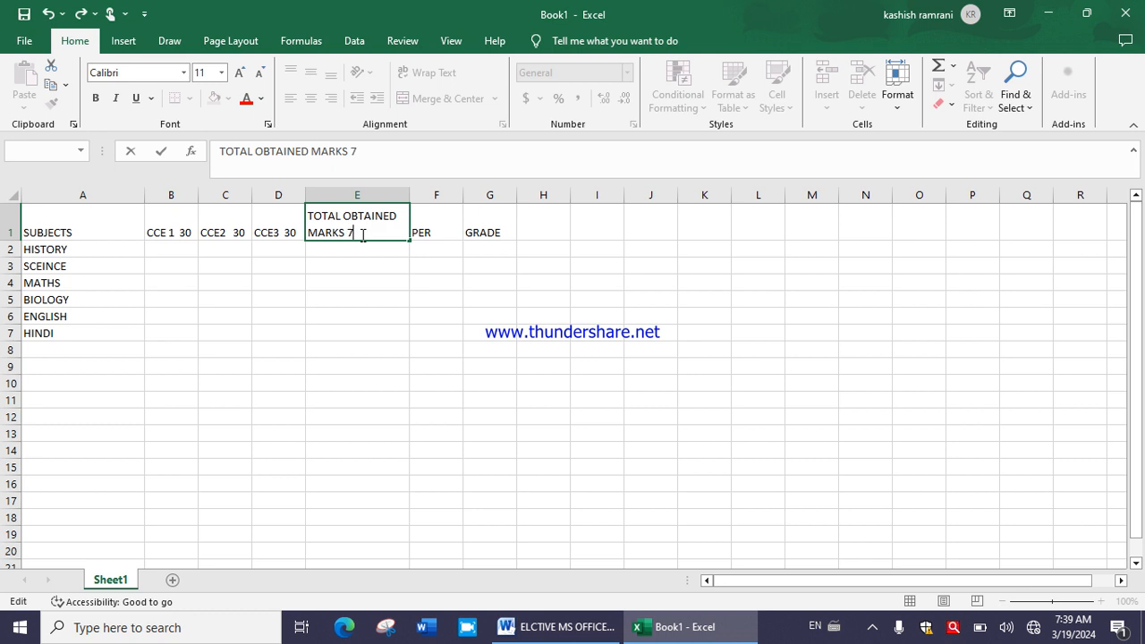
left_click(382, 188)
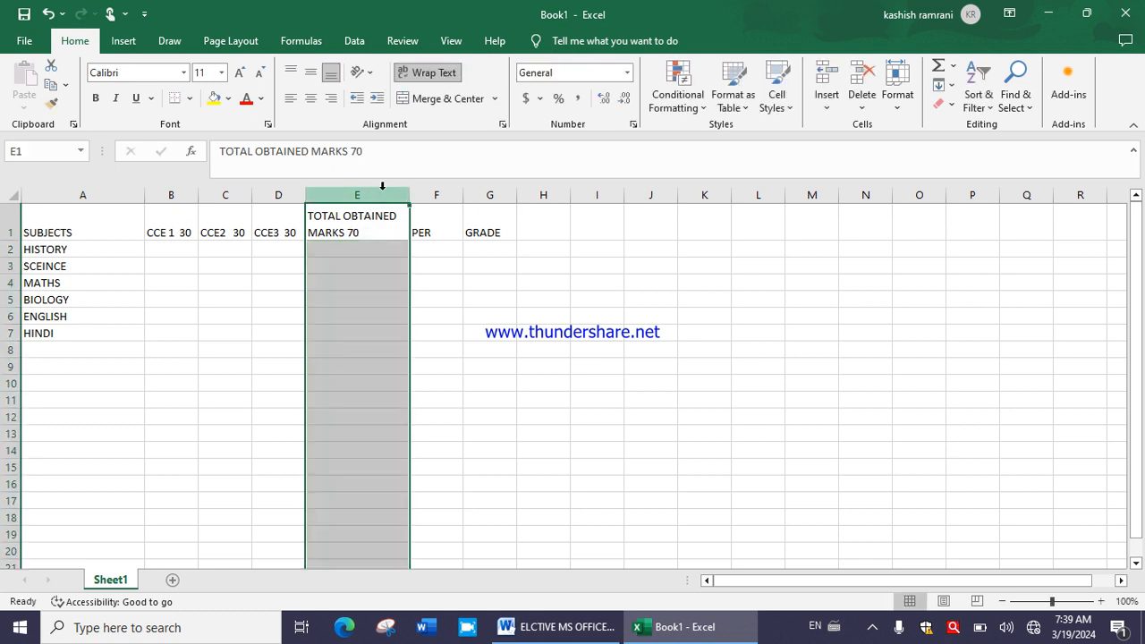
right_click(382, 188)
left_click(424, 333)
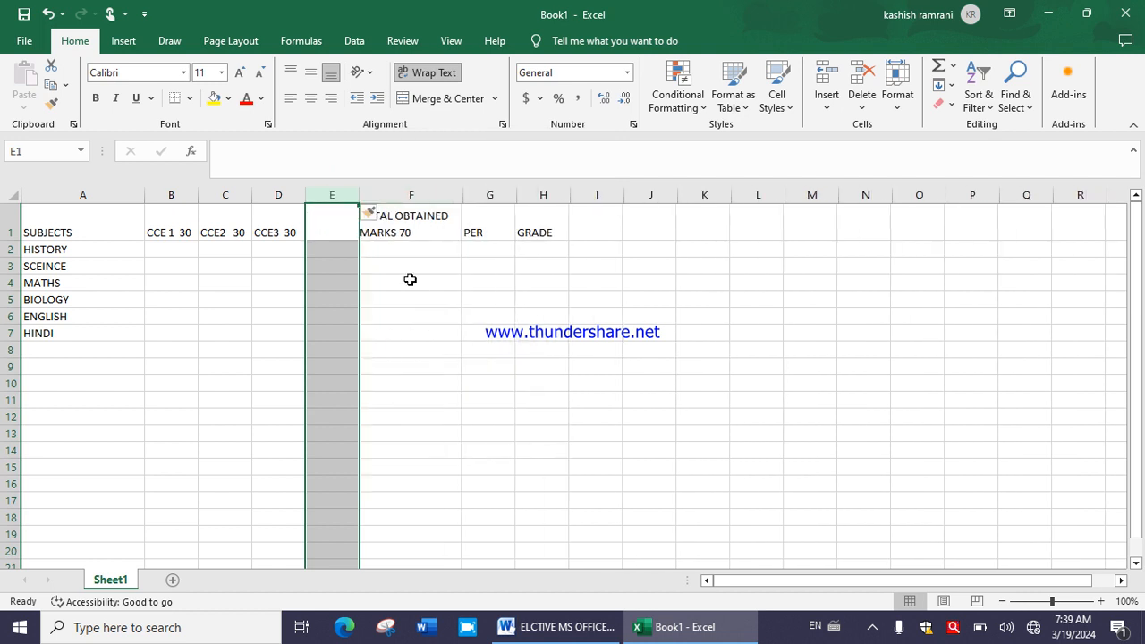
type("T")
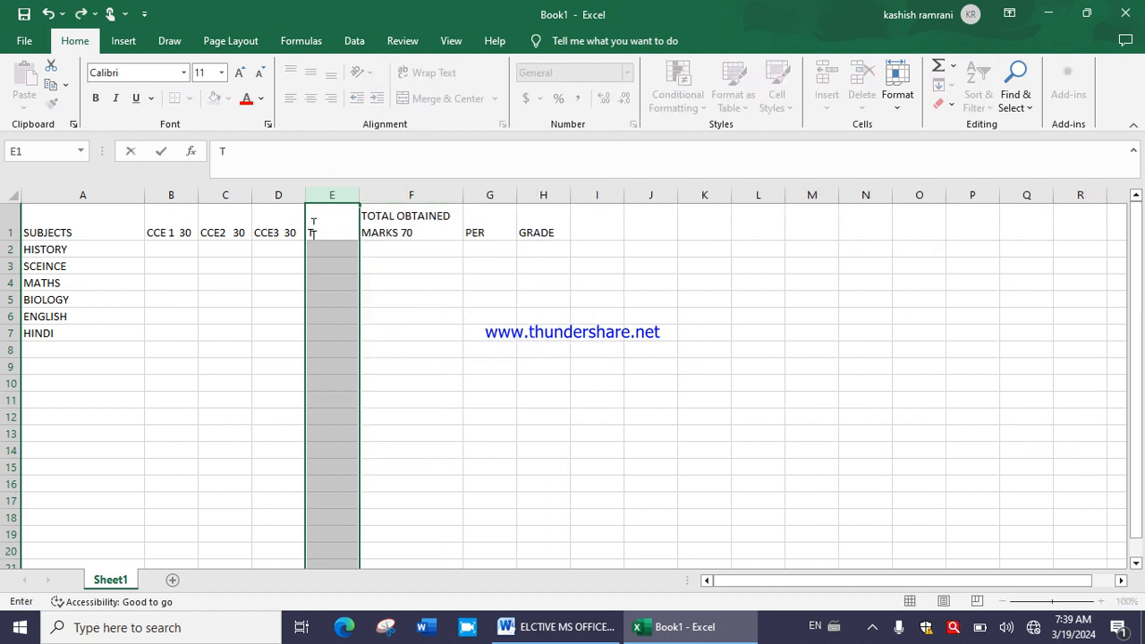
type("HEORY  70")
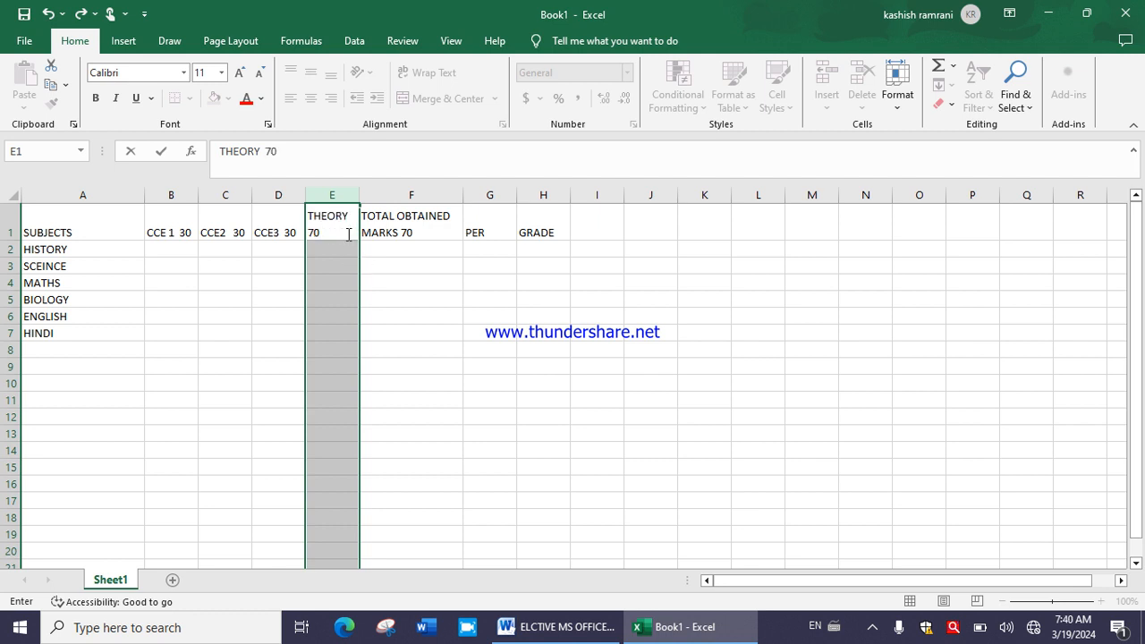
Change the heading in cell F1 to OBTAINED MARKS 100
left_click(409, 232)
double_click(411, 233)
key("BackSpace")
key("BackSpace")
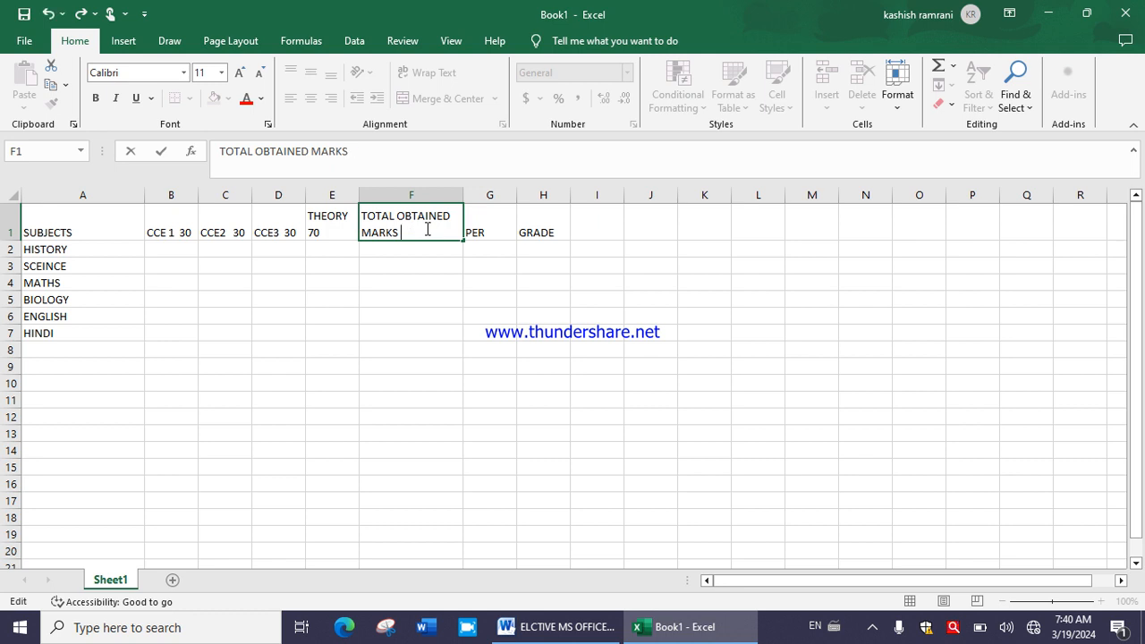
type("100")
left_click_drag(394, 217, 349, 218)
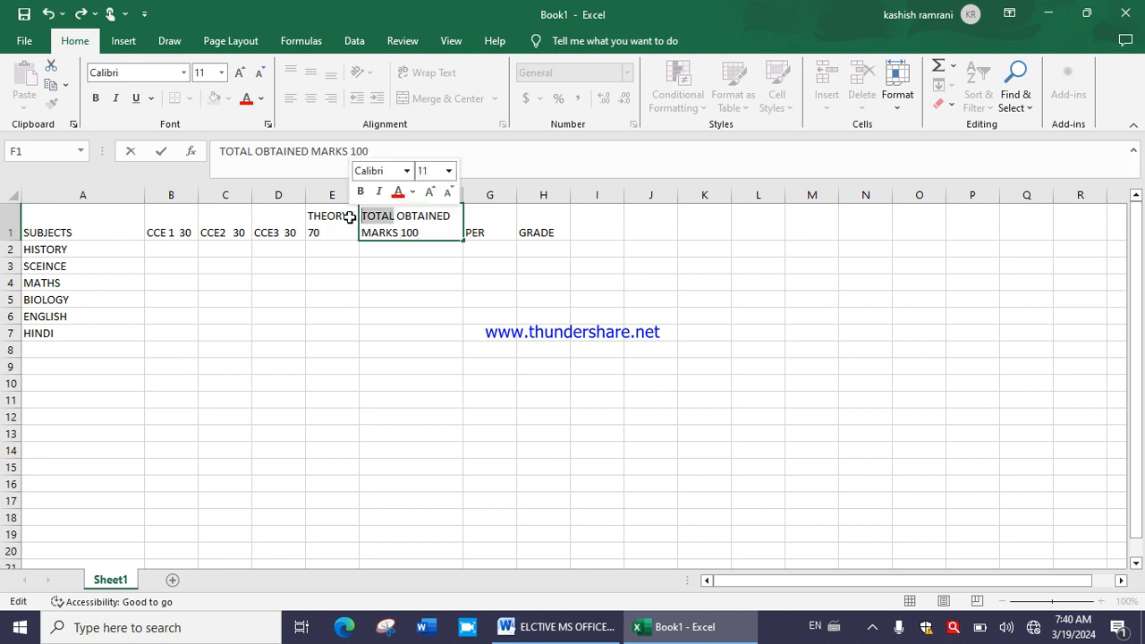
key("BackSpace")
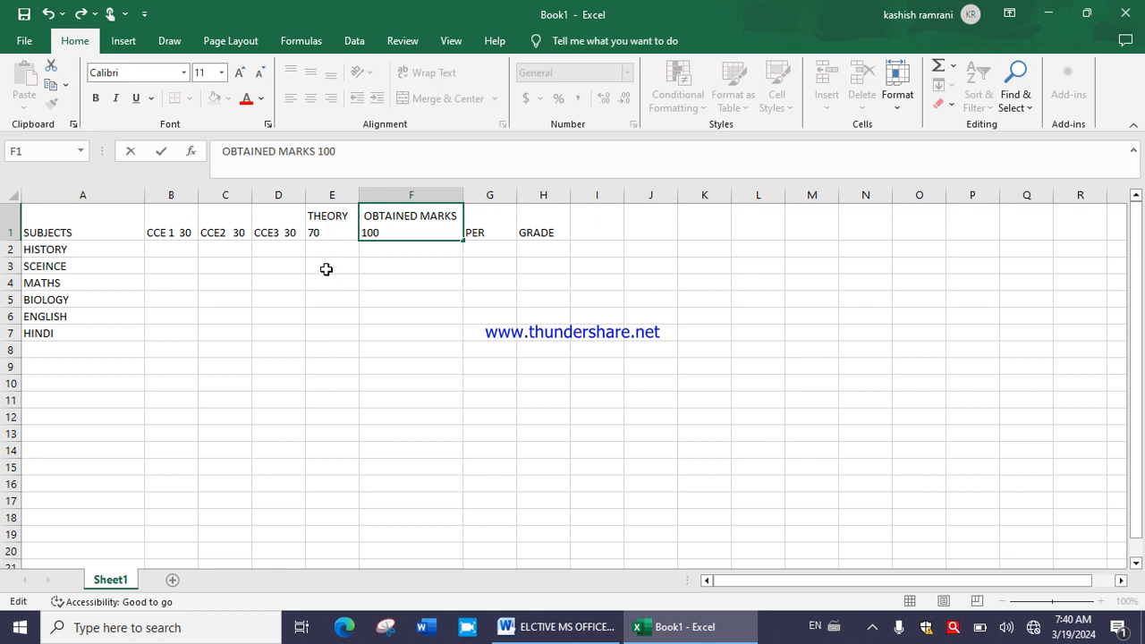
left_click(201, 265)
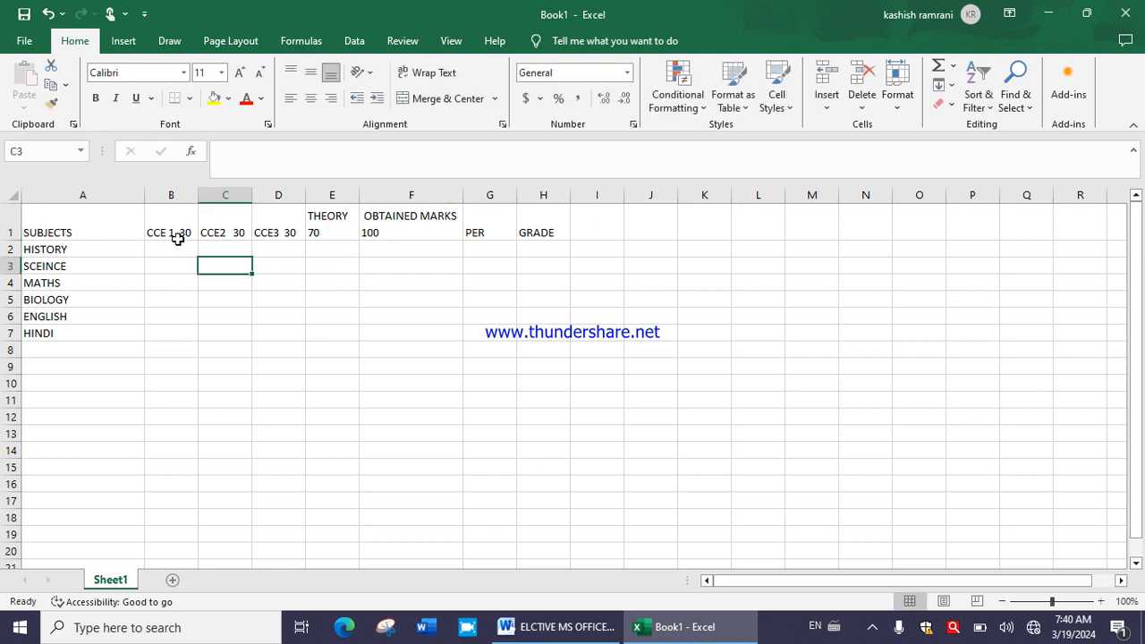
left_click_drag(71, 227, 543, 226)
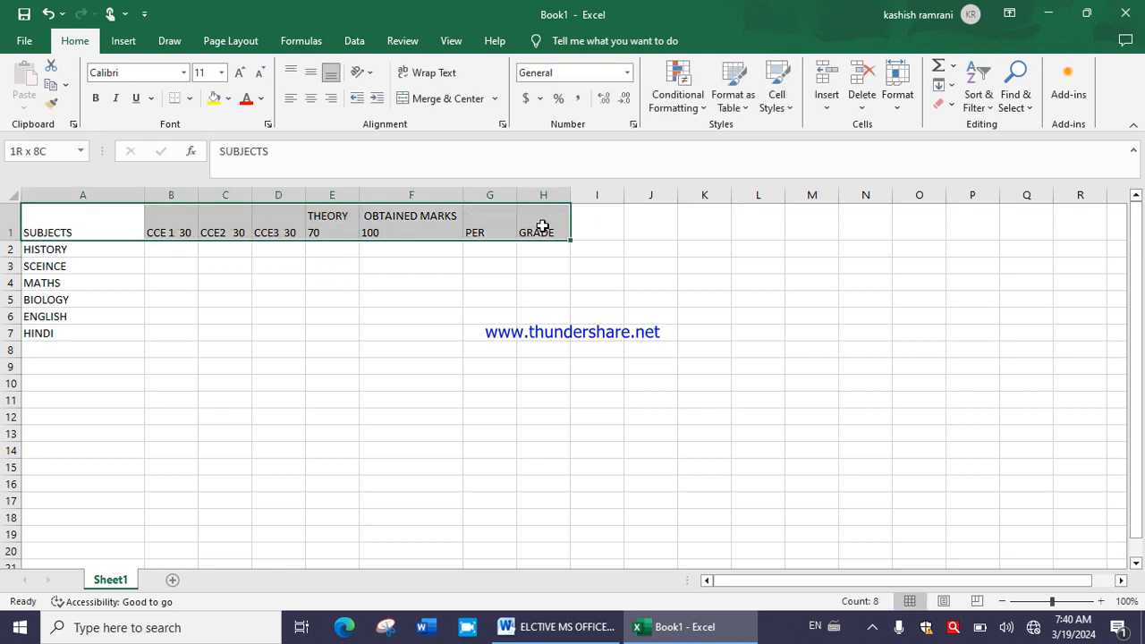
Enter the CCE 1 marks 9, 8, 7, 9, 6 and 4 for the six subjects in cells B2 to B7
left_click(169, 247)
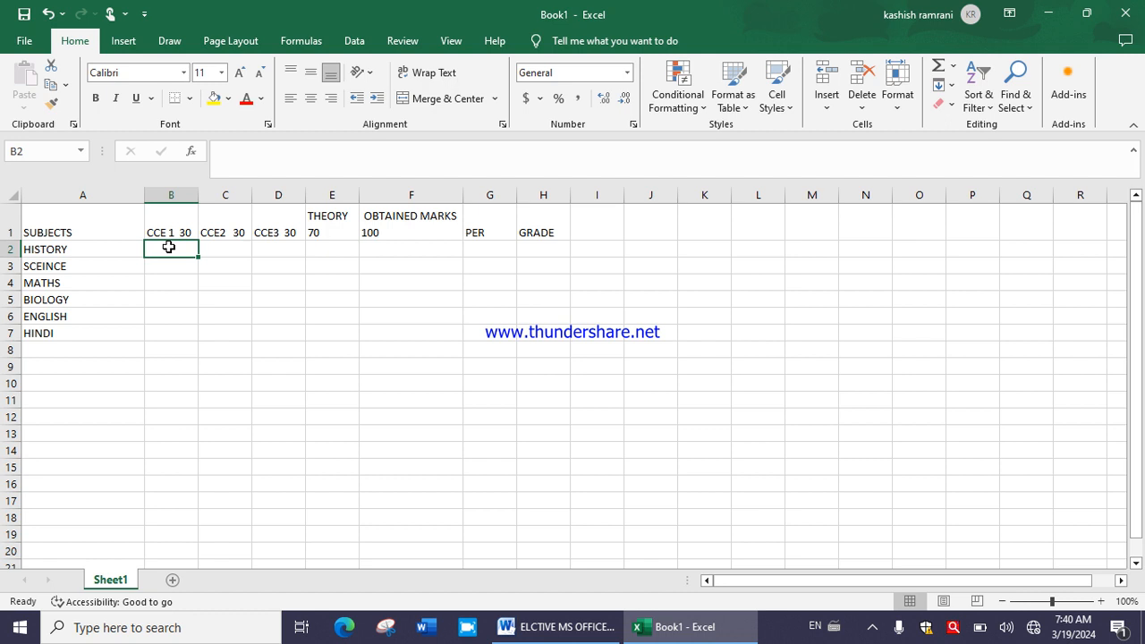
type("9")
key("Return")
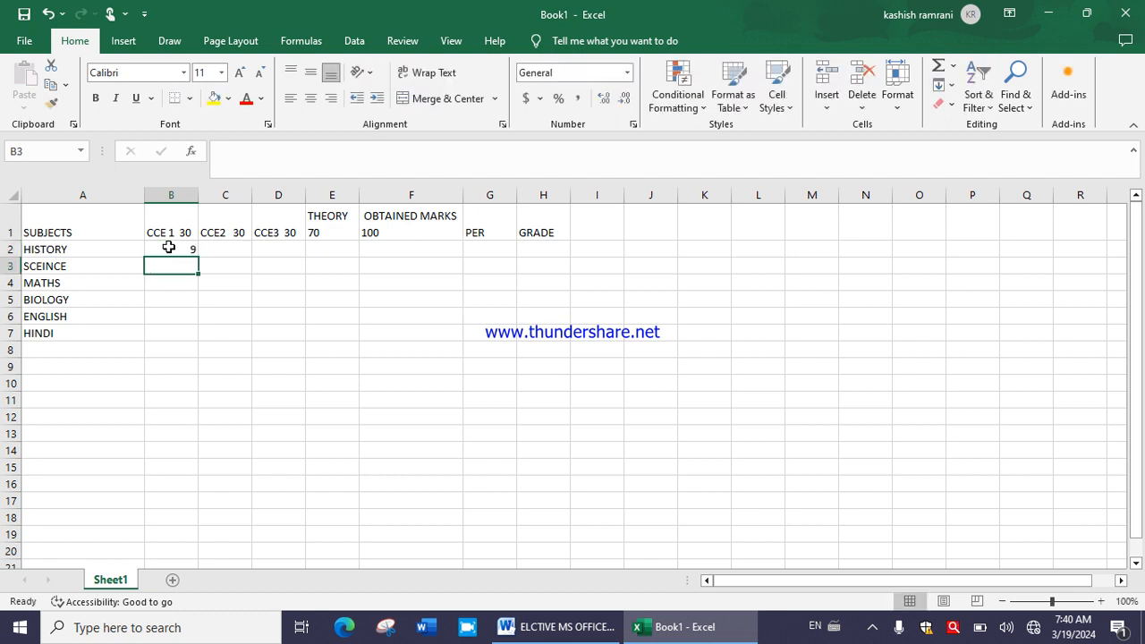
type("8")
key("Return")
type("7")
key("Return")
type("9")
key("Return")
type("6")
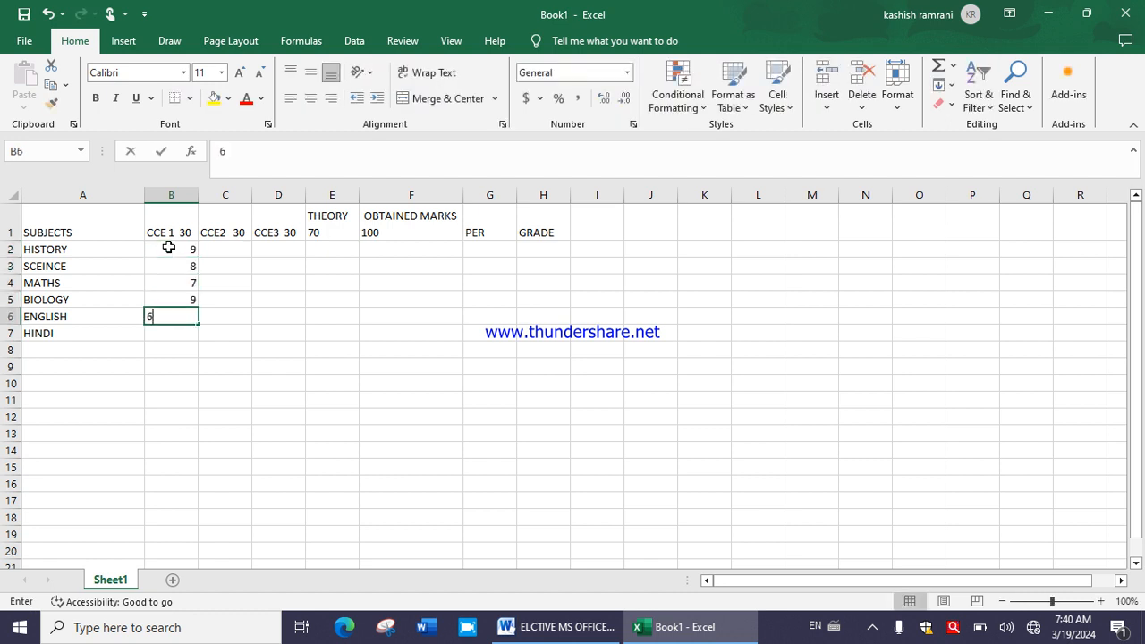
key("Return")
type("4")
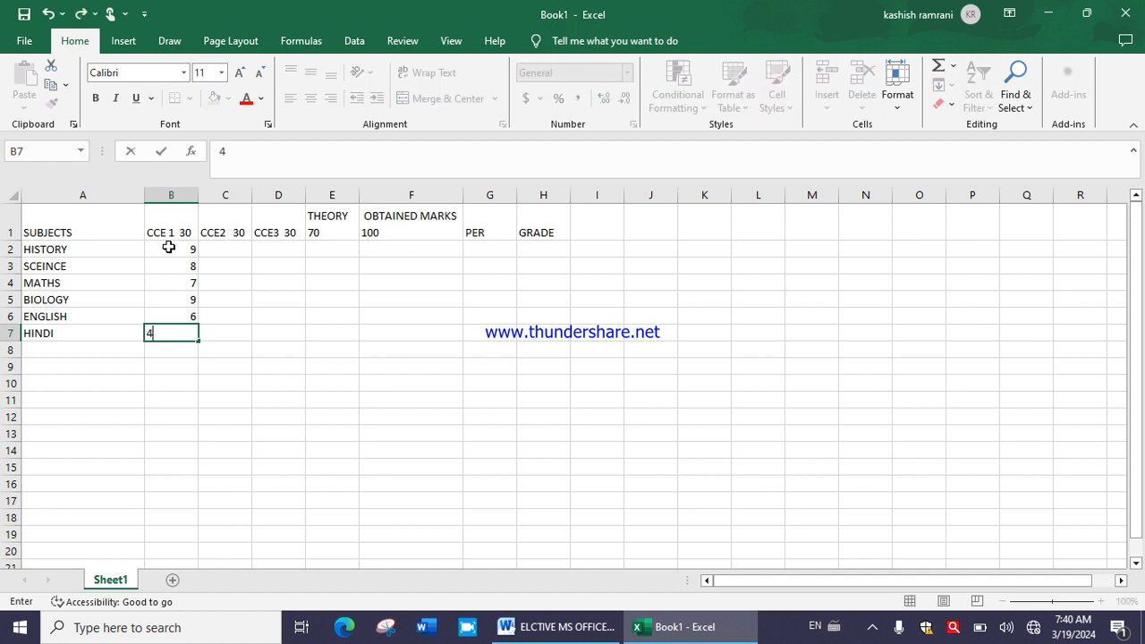
Enter the CCE2 marks 4, 5, 6, 7, 8 and 9 for the six subjects in cells C2 to C7
left_click(243, 248)
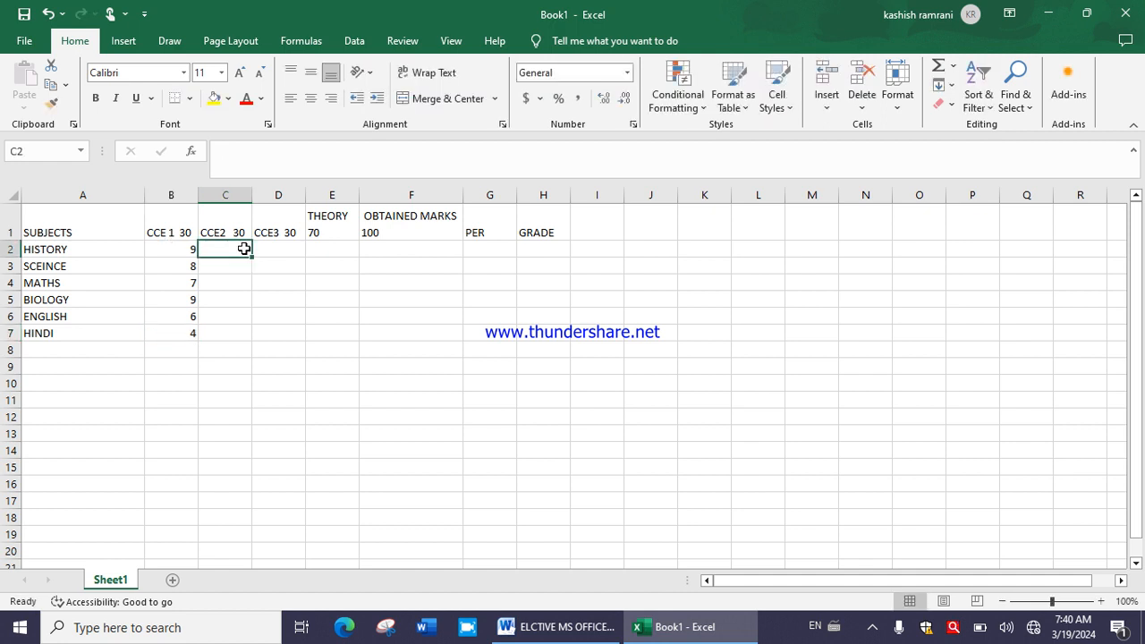
key("Return")
type("5 6 7 8 9")
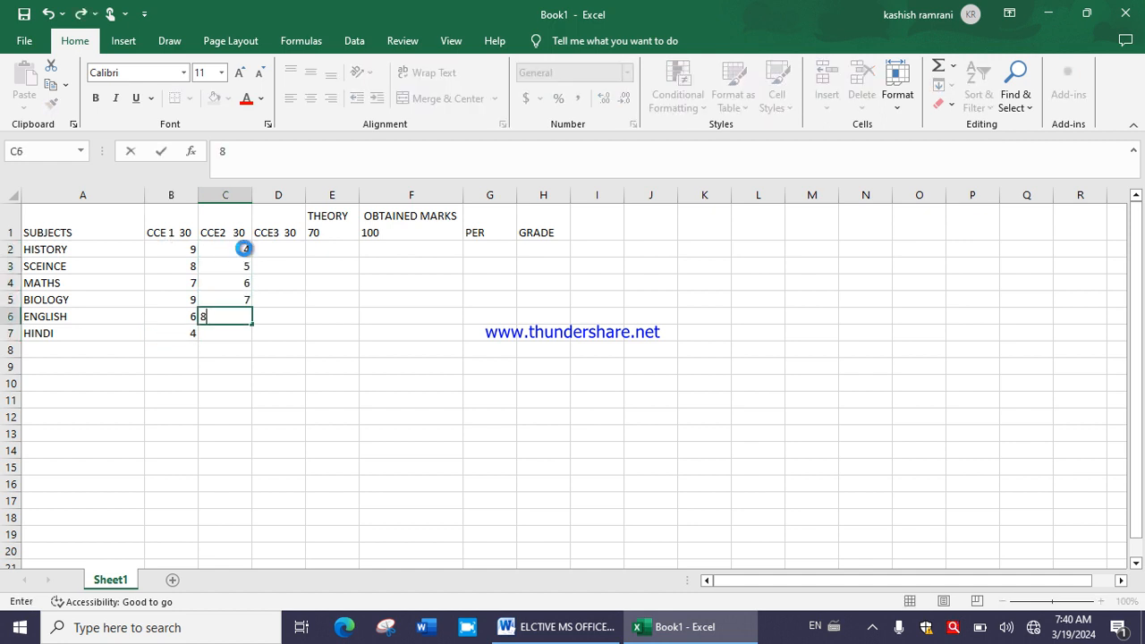
left_click(243, 249)
type("4")
Enter the CCE3 marks 6, 7, 5, 8, 9 and 3 for the six subjects in cells D2 to D7
left_click(272, 249)
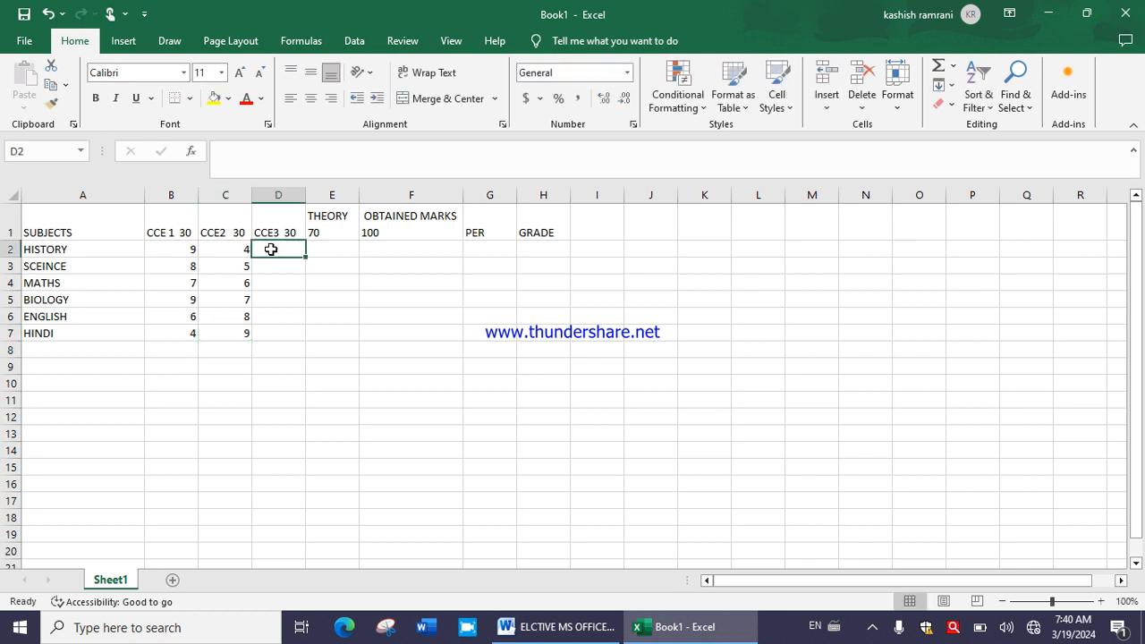
type("6 7 5 8")
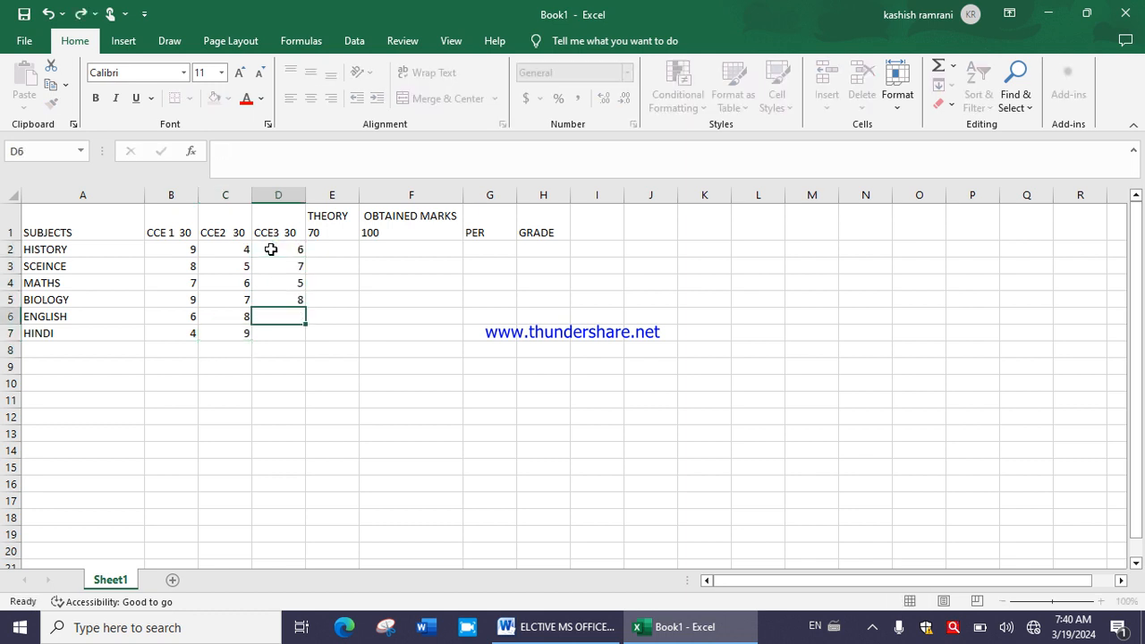
type(" 9 3")
key("Return")
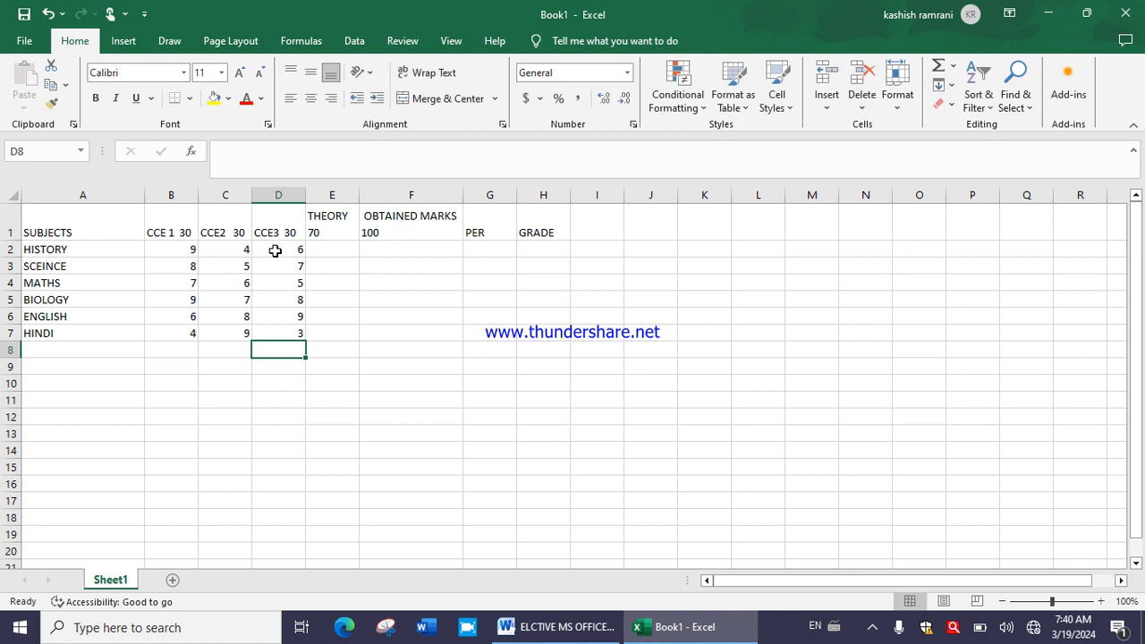
Enter the theory marks 45, 56 and 45 for HISTORY, SCEINCE and MATHS in cells E2 to E4
left_click(335, 247)
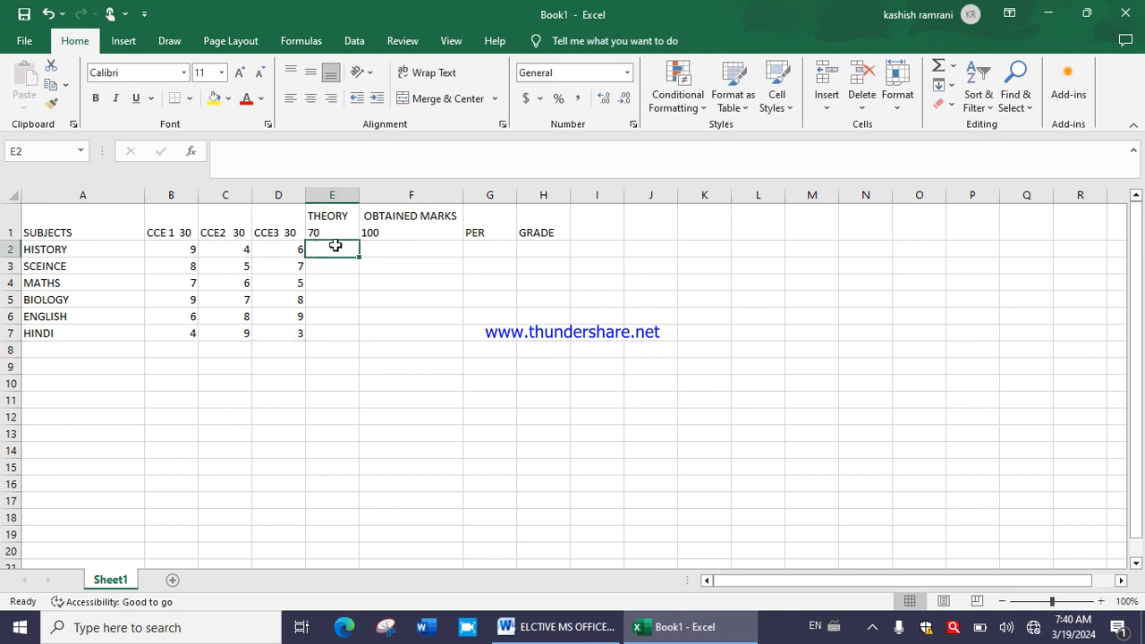
type("45")
key("Return")
type("6")
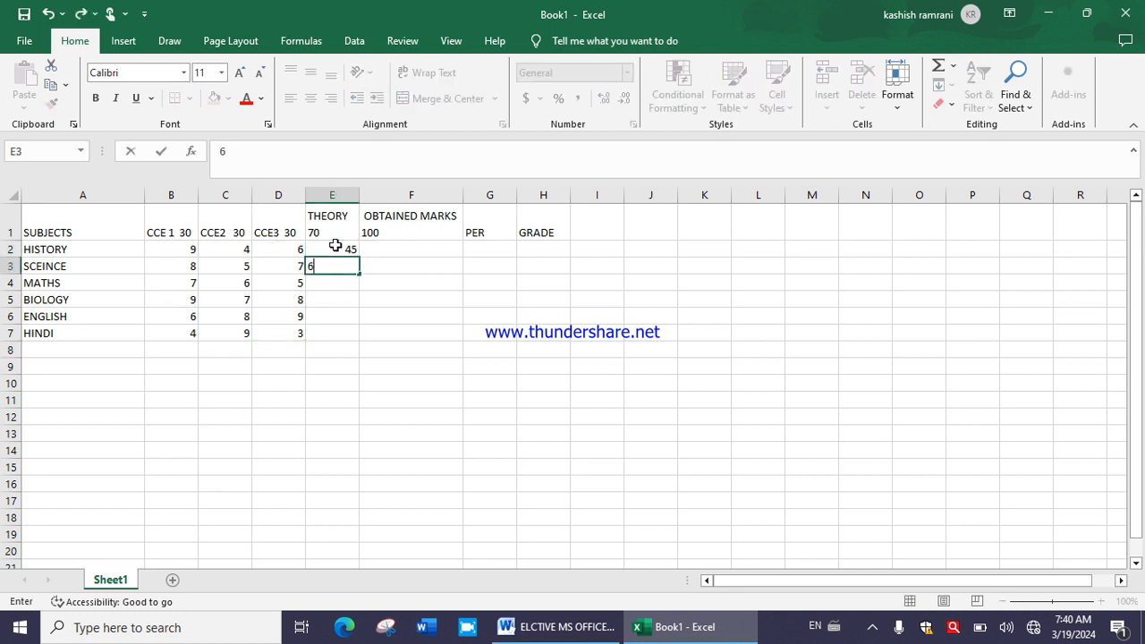
type("56")
key("Return")
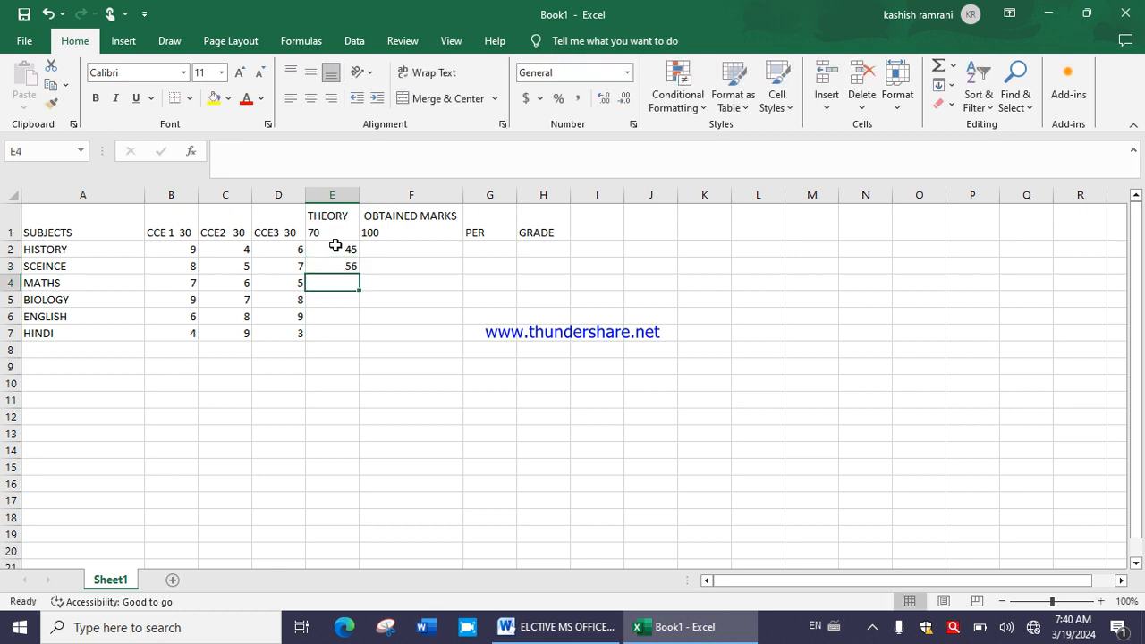
type("45")
key("Return")
Enter the theory marks 54, 35 and 76 for BIOLOGY, ENGLISH and HINDI in cells E5 to E7
type("54")
key("Return")
type("35")
key("Return")
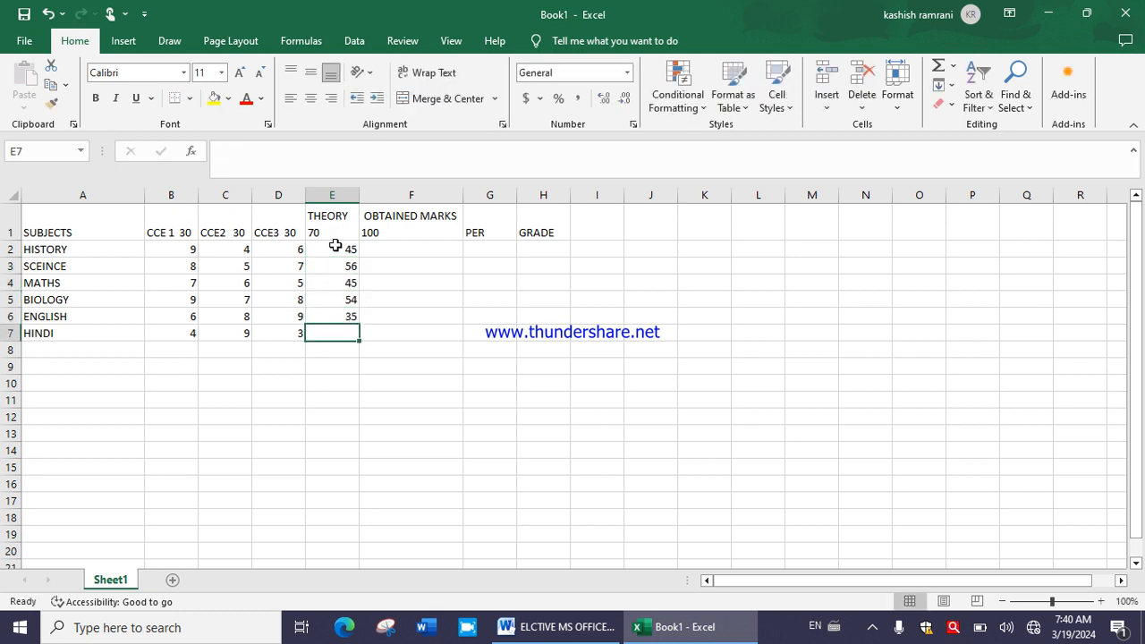
type("76")
key("Return")
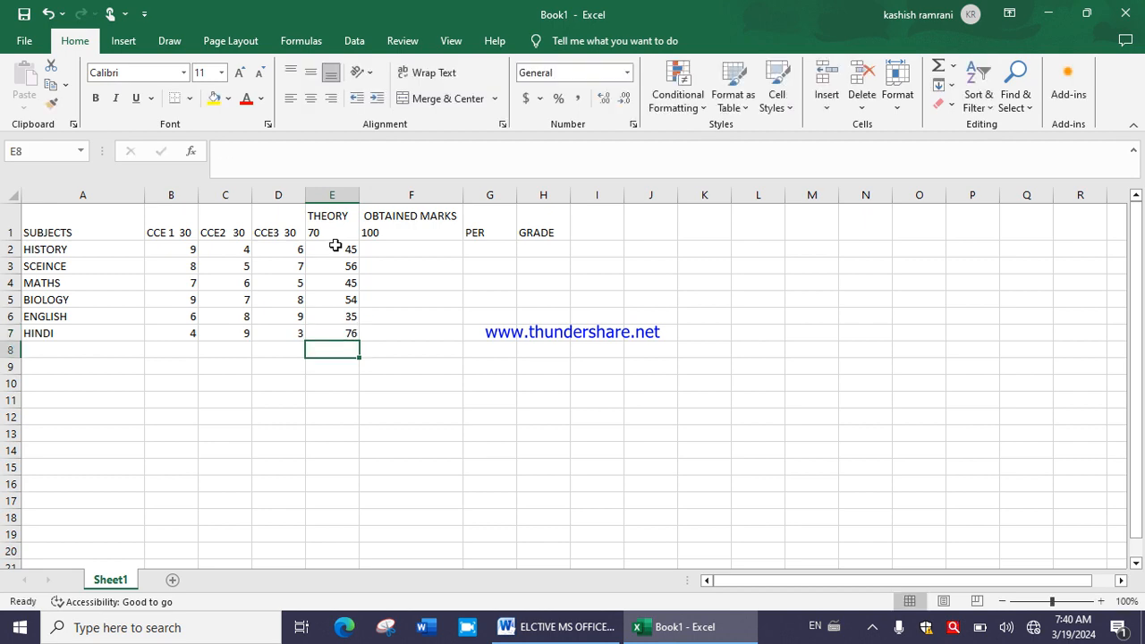
Set the HINDI theory mark in cell E7 to 45
key("Page_Down")
type("56")
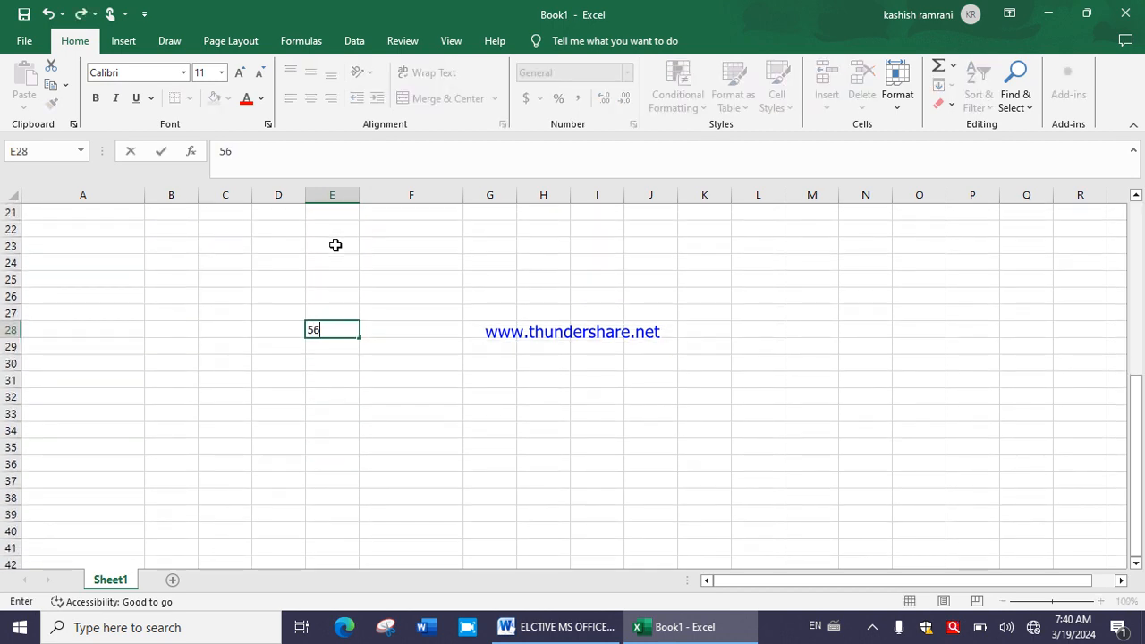
scroll(338, 245, "up", 7)
left_click(328, 330)
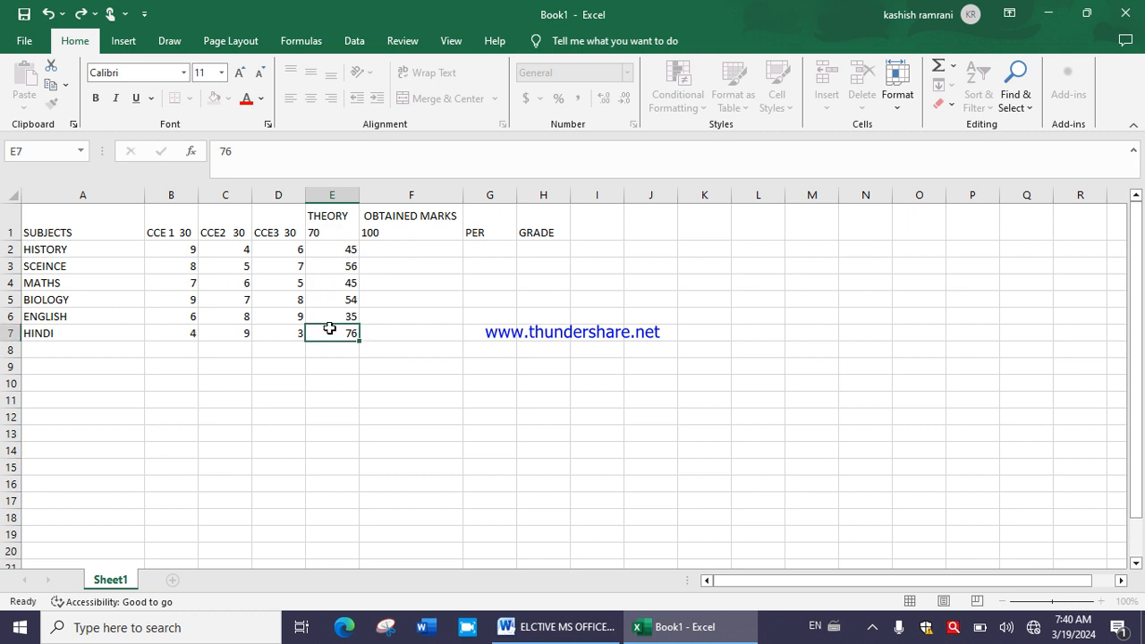
type("45")
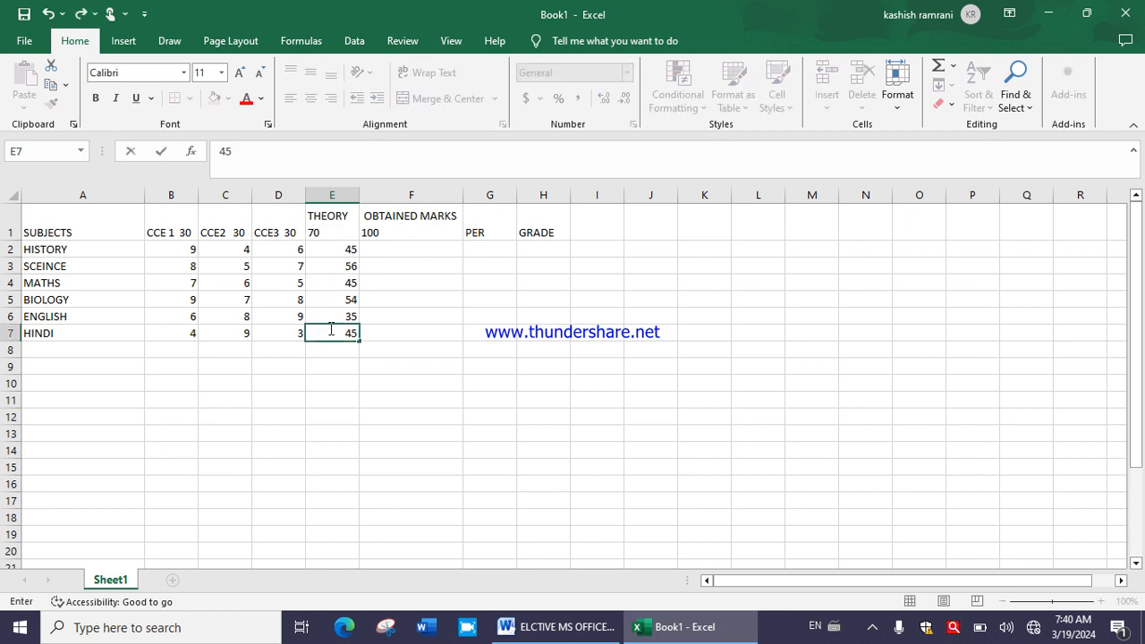
key("Return")
AutoSum the HISTORY marks B2:E2 into F2 and the SCEINCE marks B3:E3 into F3
left_click_drag(186, 253, 332, 252)
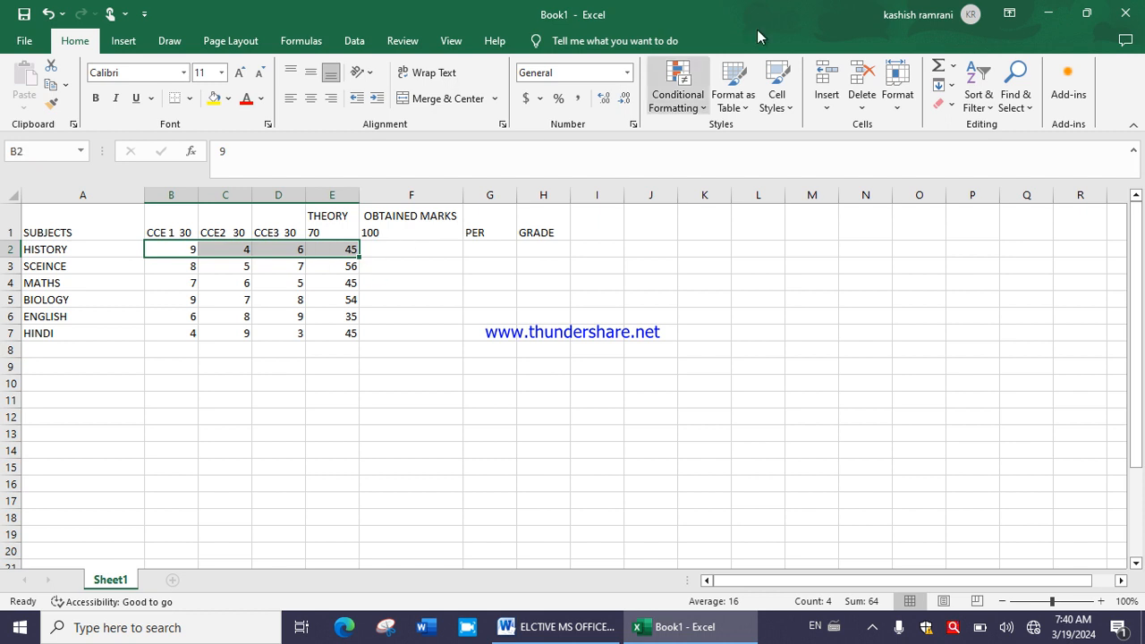
left_click(938, 66)
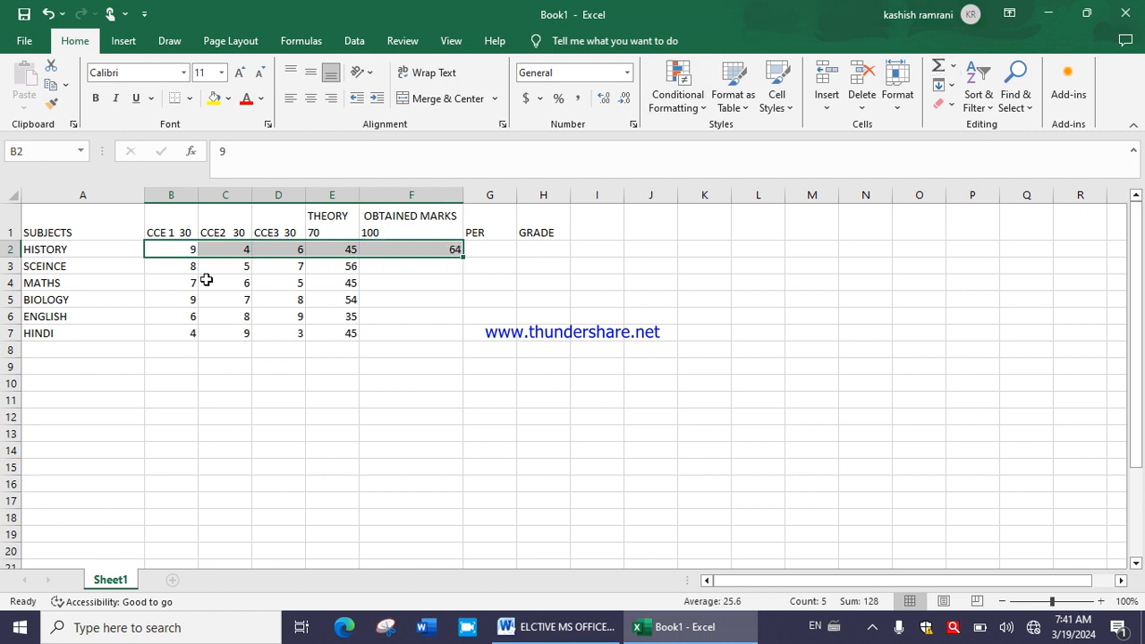
left_click_drag(173, 264, 340, 262)
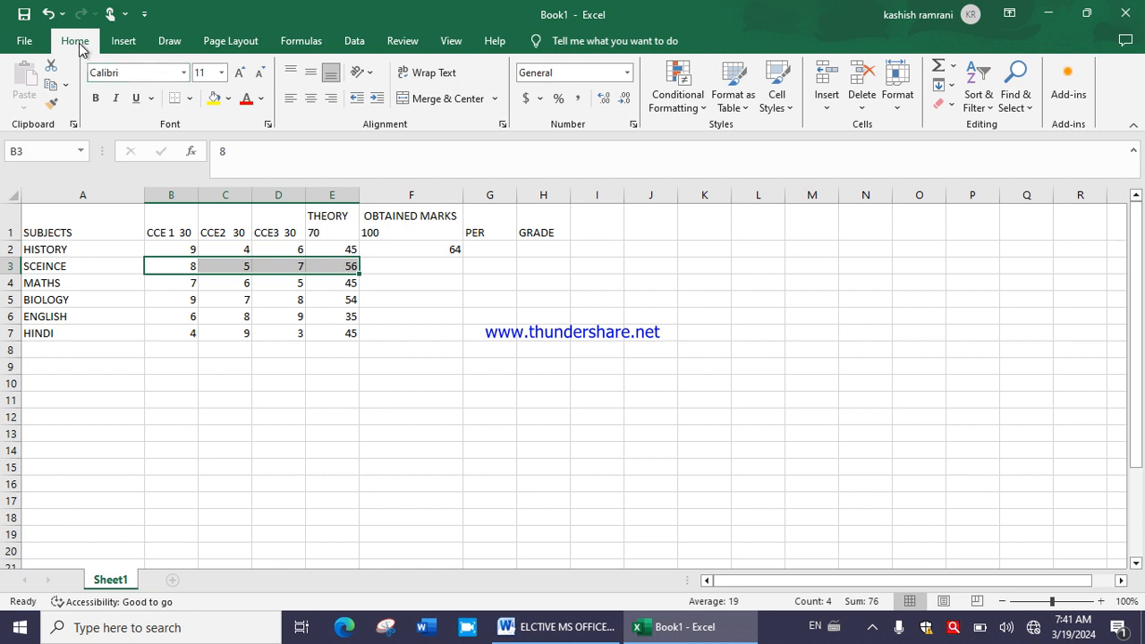
left_click(305, 42)
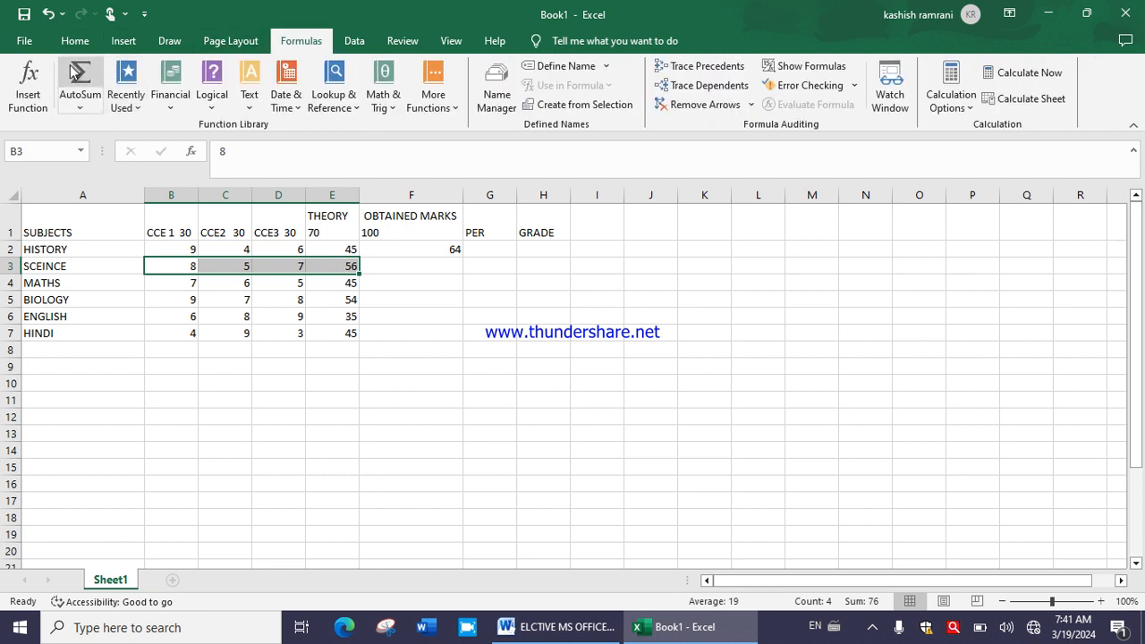
left_click(75, 41)
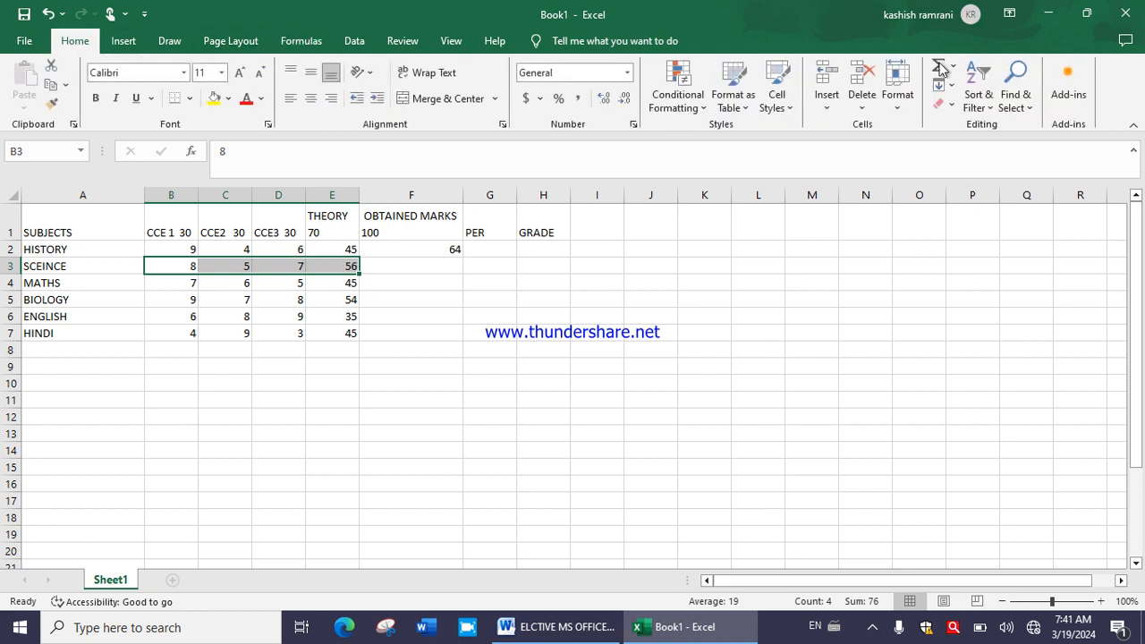
left_click(940, 72)
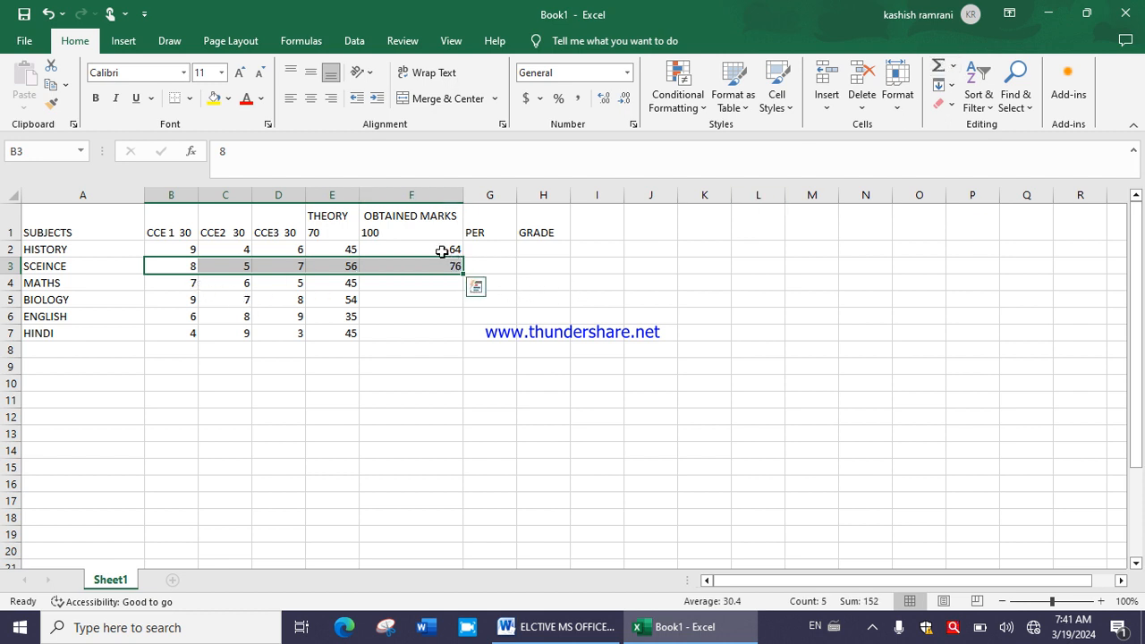
Insert the SUM function in cell F4 to total the MATHS marks in B4:E4
left_click(422, 282)
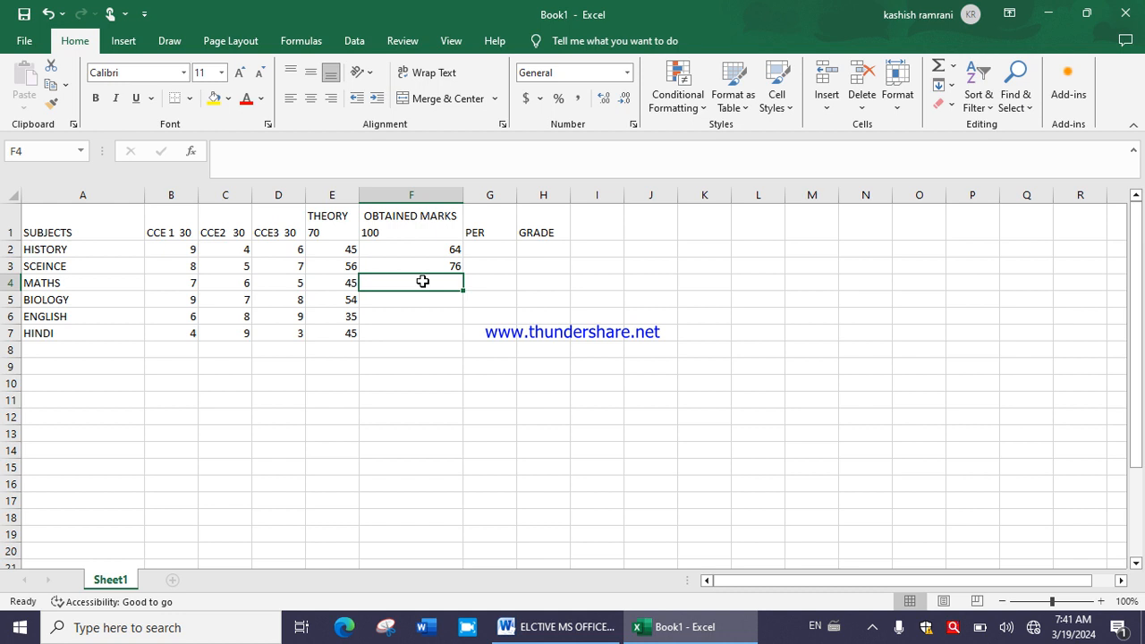
left_click(438, 266)
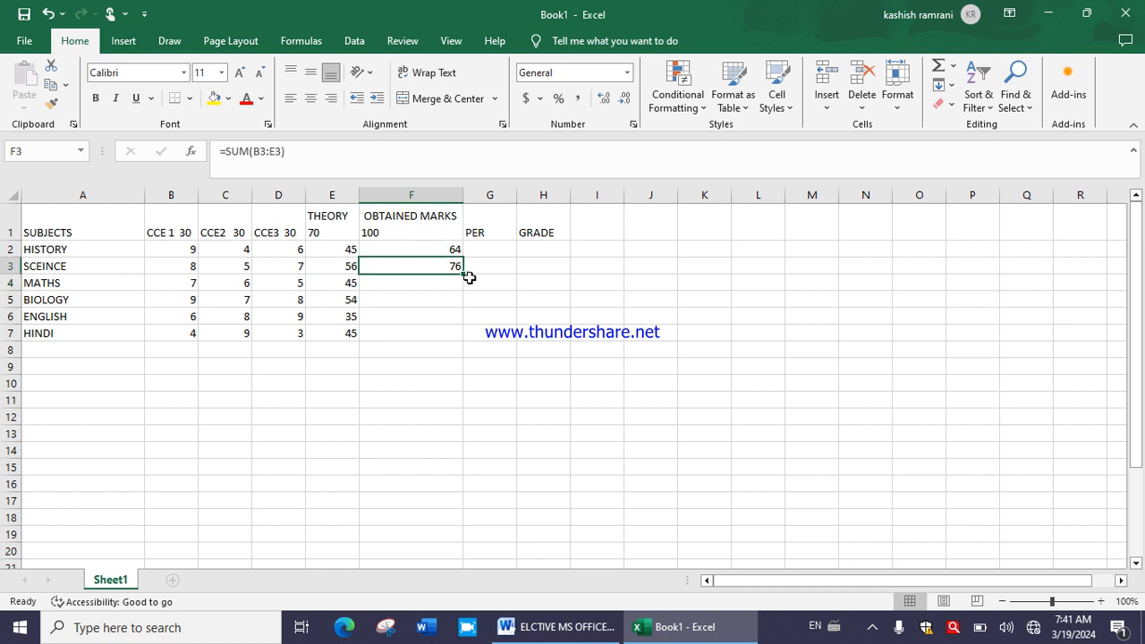
left_click(442, 281)
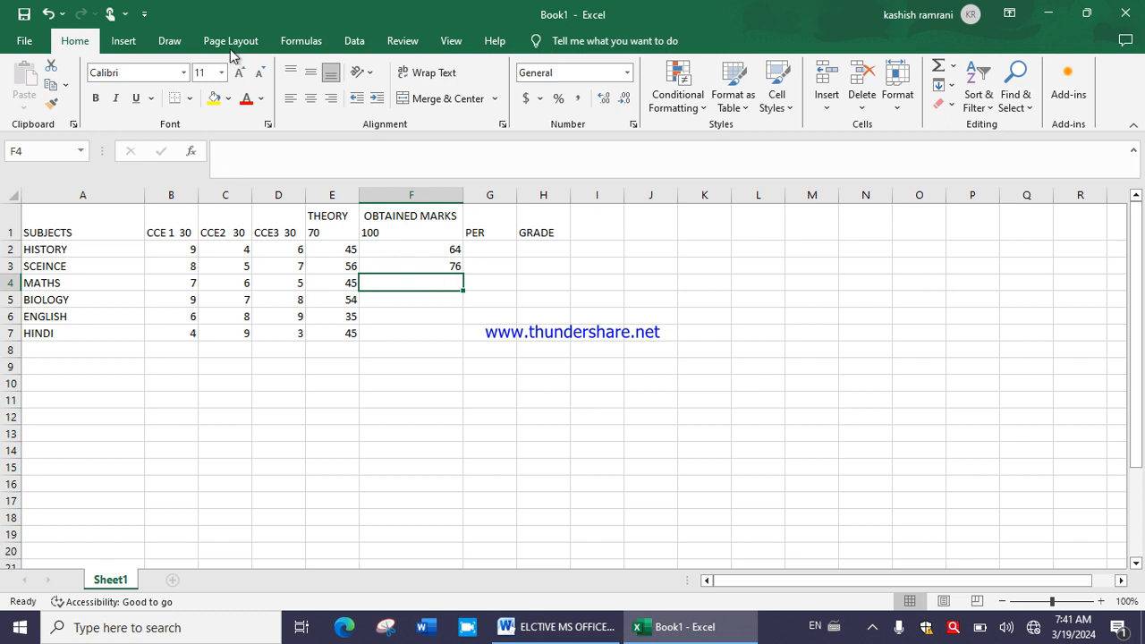
left_click(288, 41)
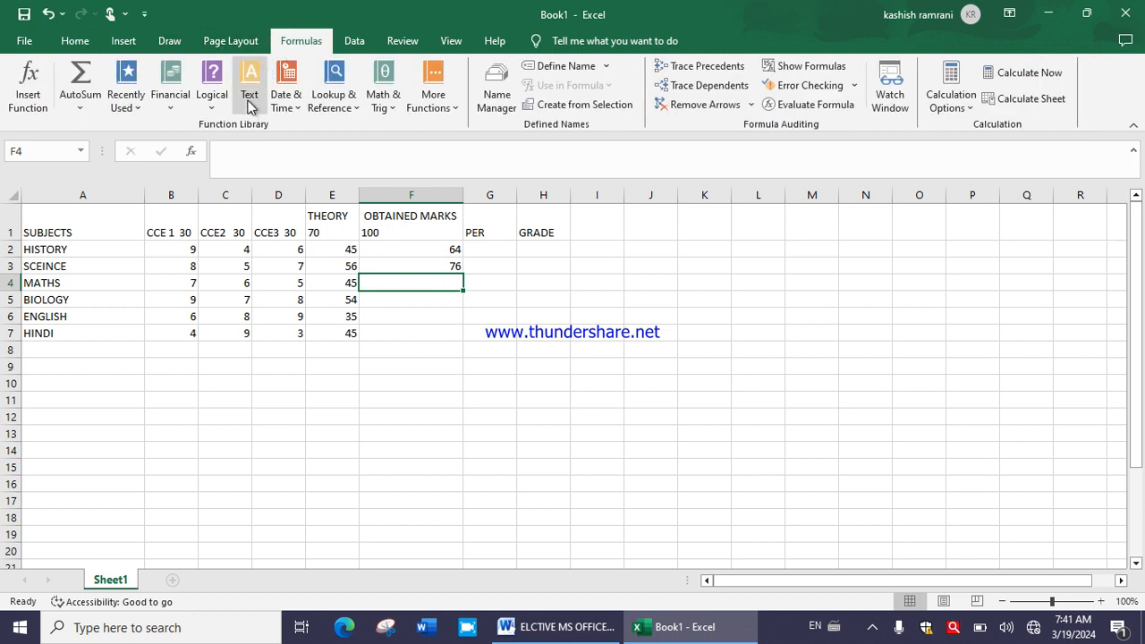
left_click(384, 103)
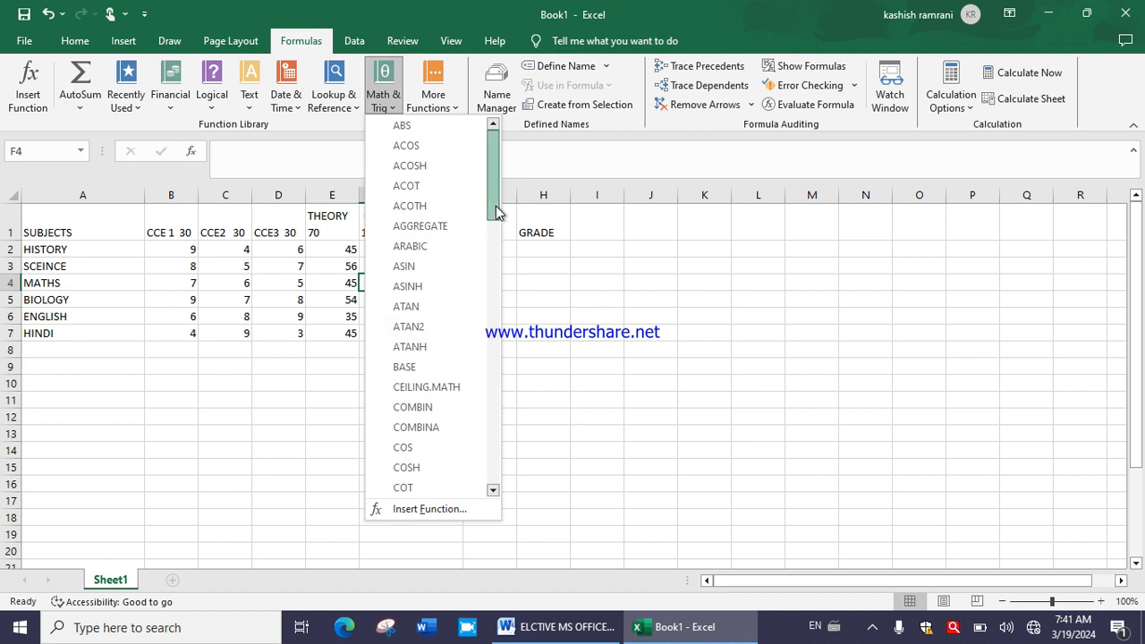
left_click_drag(496, 206, 514, 421)
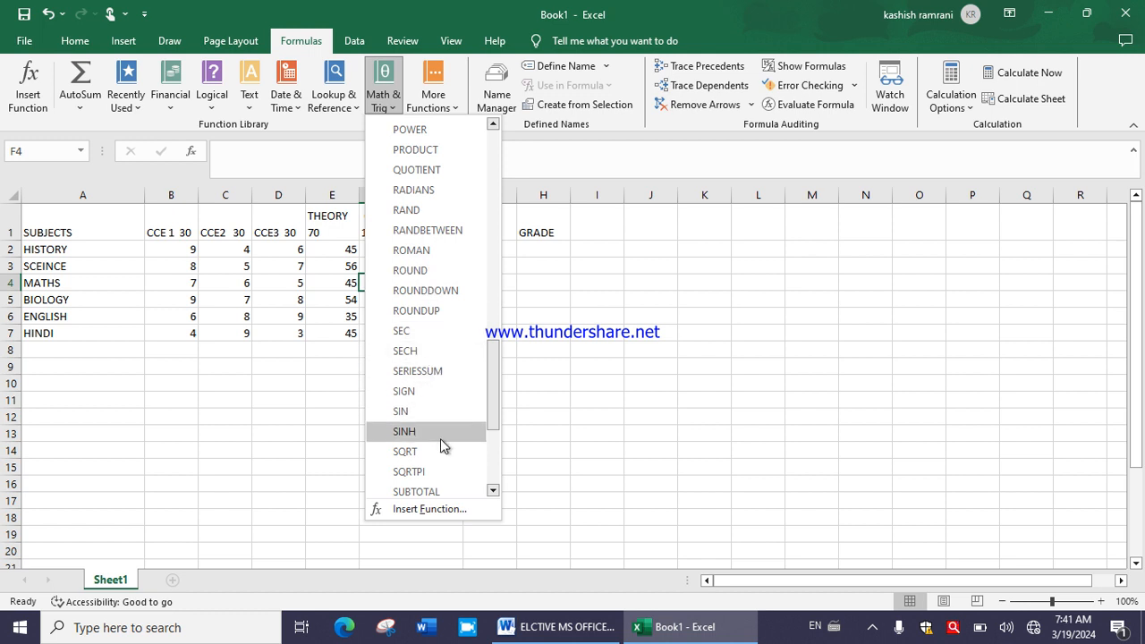
scroll(440, 439, "down", 2)
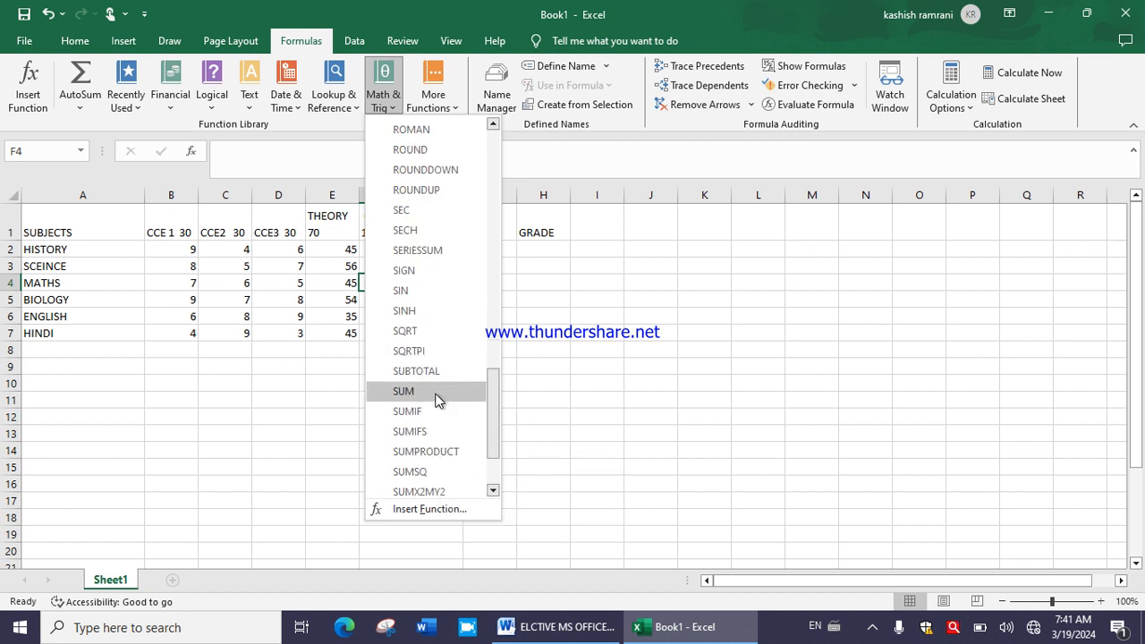
left_click(438, 400)
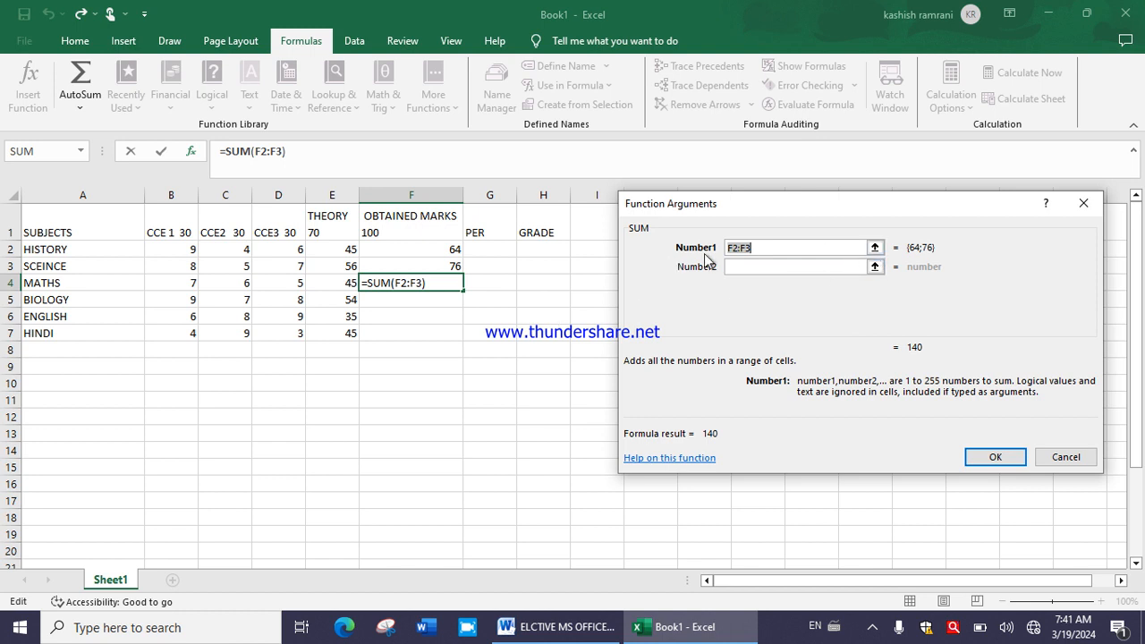
left_click(875, 248)
left_click_drag(188, 282, 326, 284)
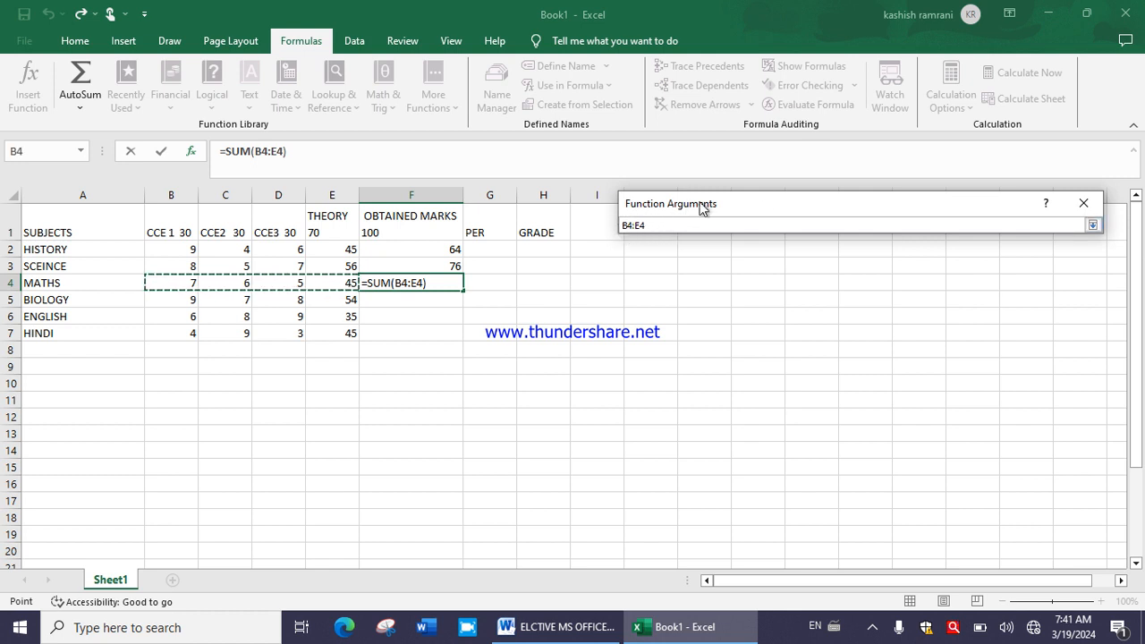
left_click(1093, 225)
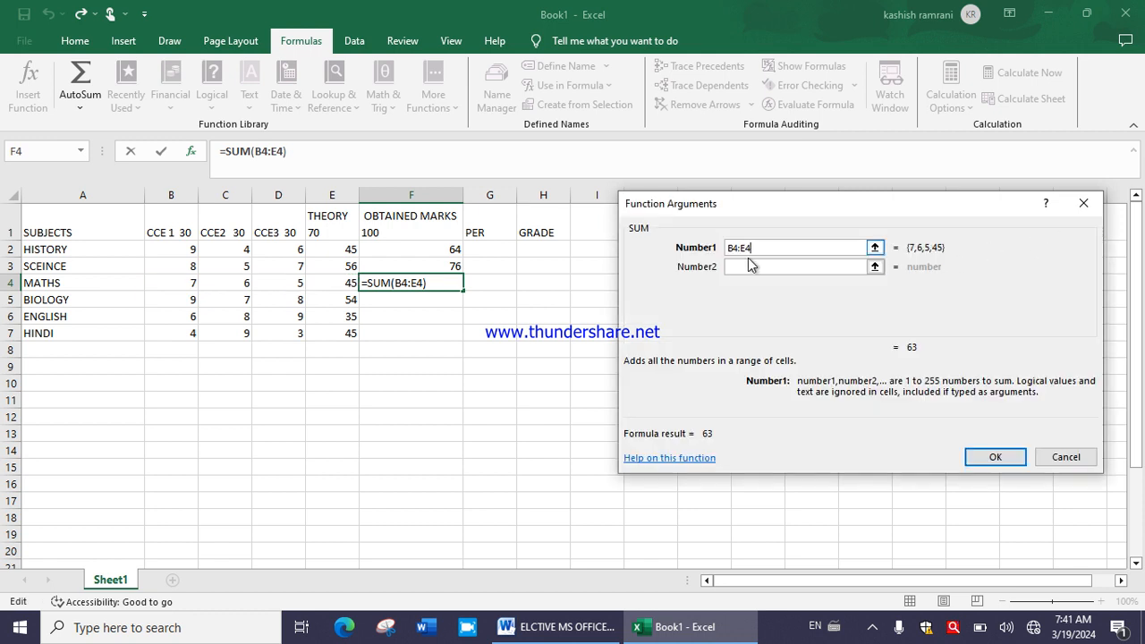
left_click(993, 457)
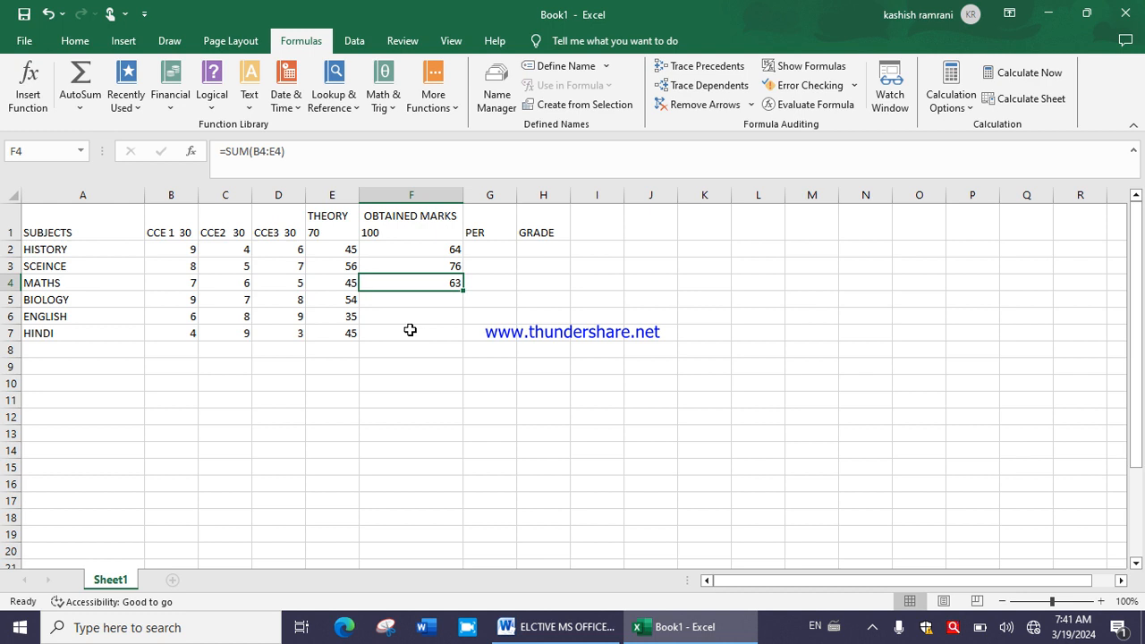
left_click(405, 297)
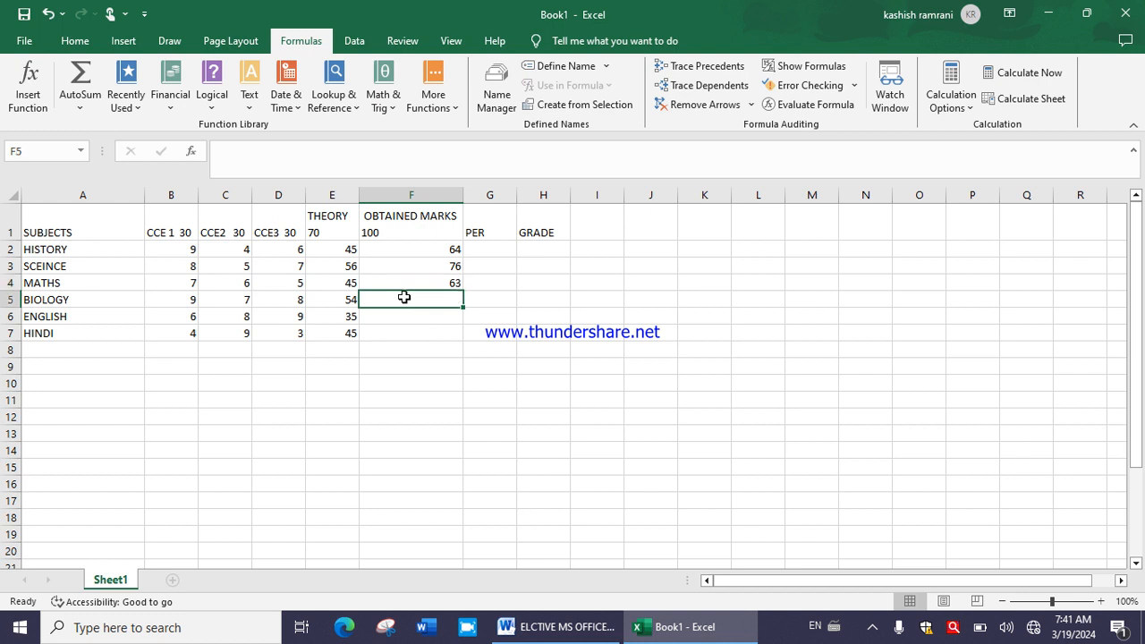
type("=")
left_click(178, 302)
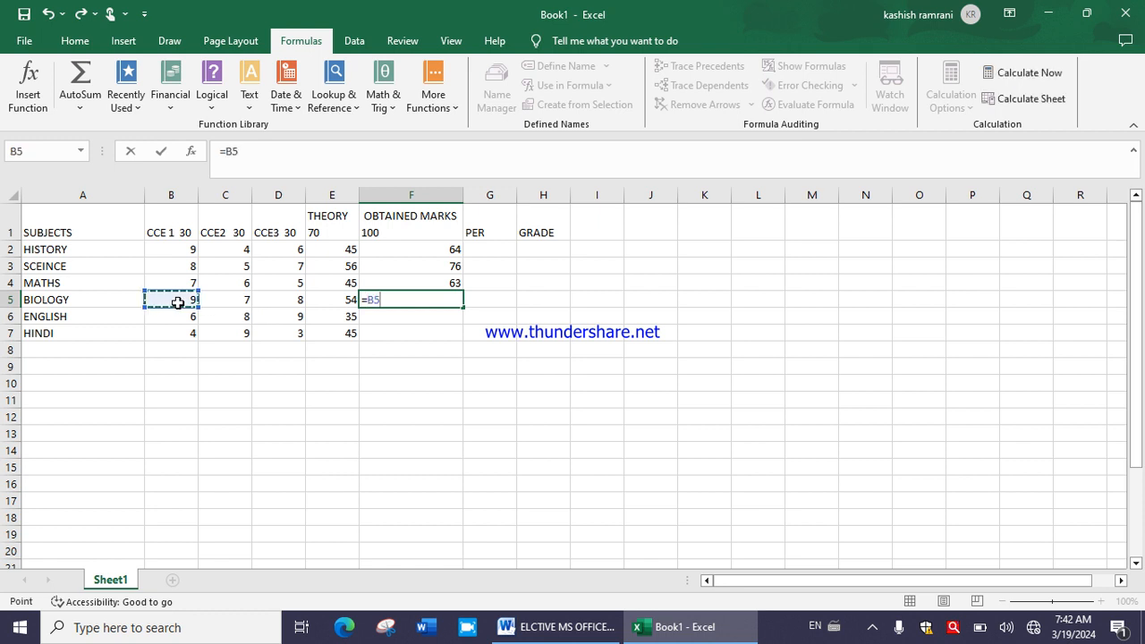
key("Escape")
Fill the HISTORY obtained marks formula in F2 down to the HINDI row in F7
left_click(437, 284)
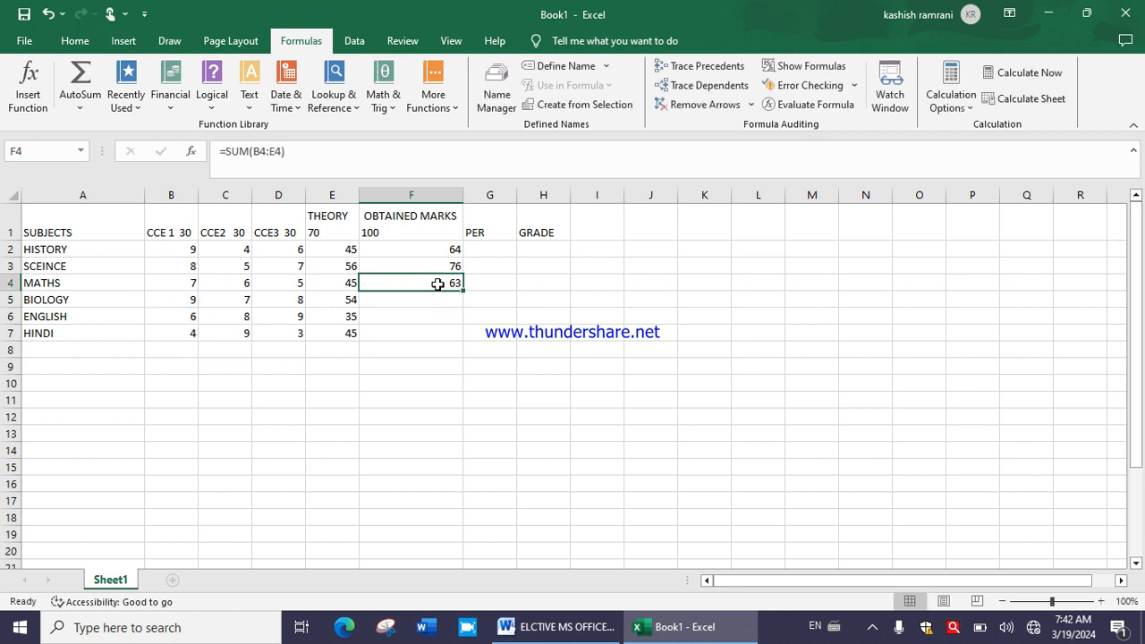
left_click(449, 251)
left_click_drag(455, 258, 457, 342)
Calculate the HISTORY percentage in G2 with =F2/1 and fill the formula down to G7
left_click(494, 253)
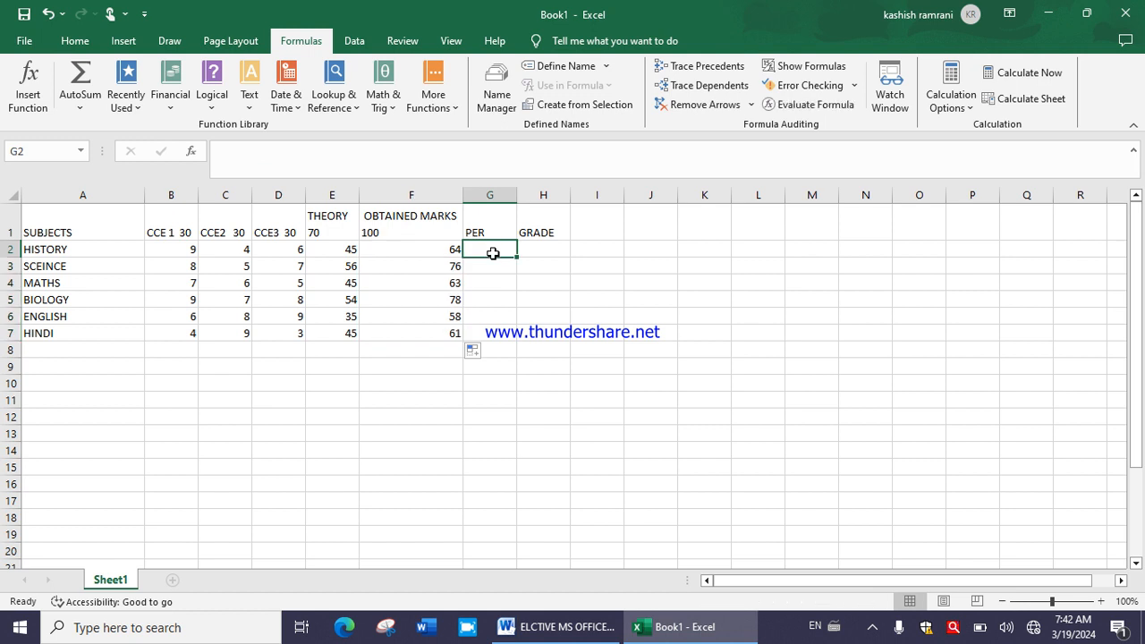
type("=")
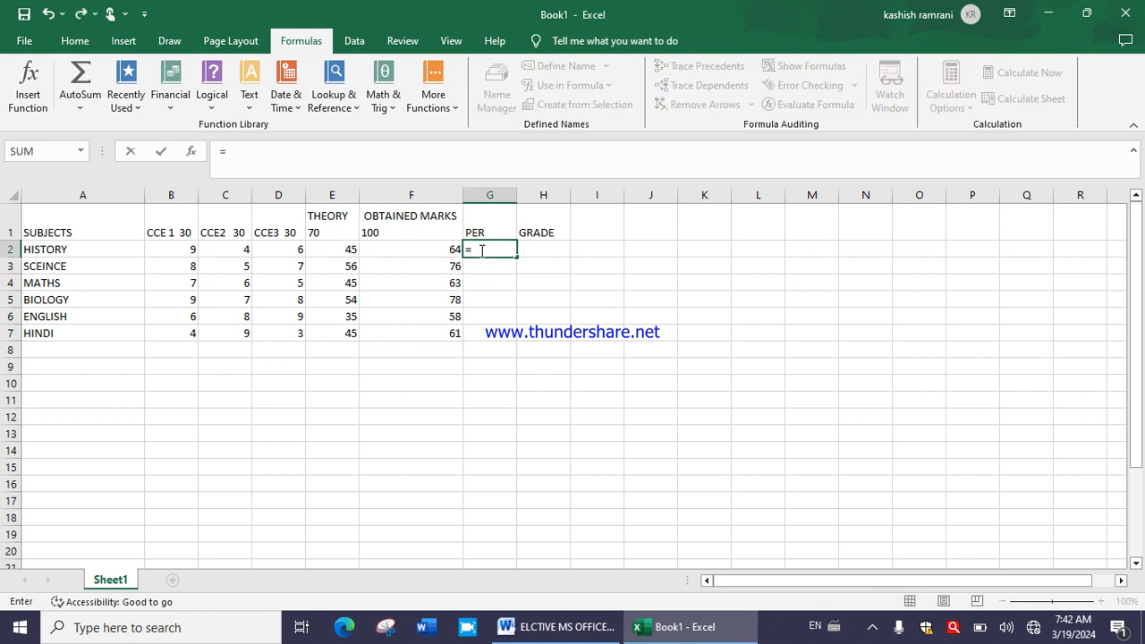
left_click(438, 250)
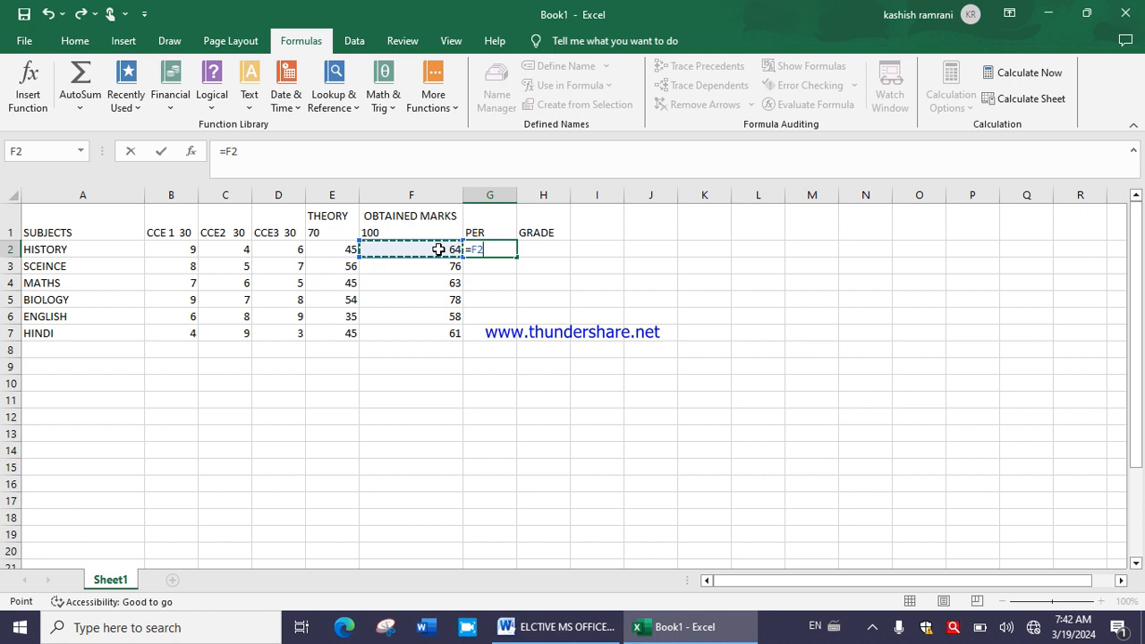
type("/1")
key("Return")
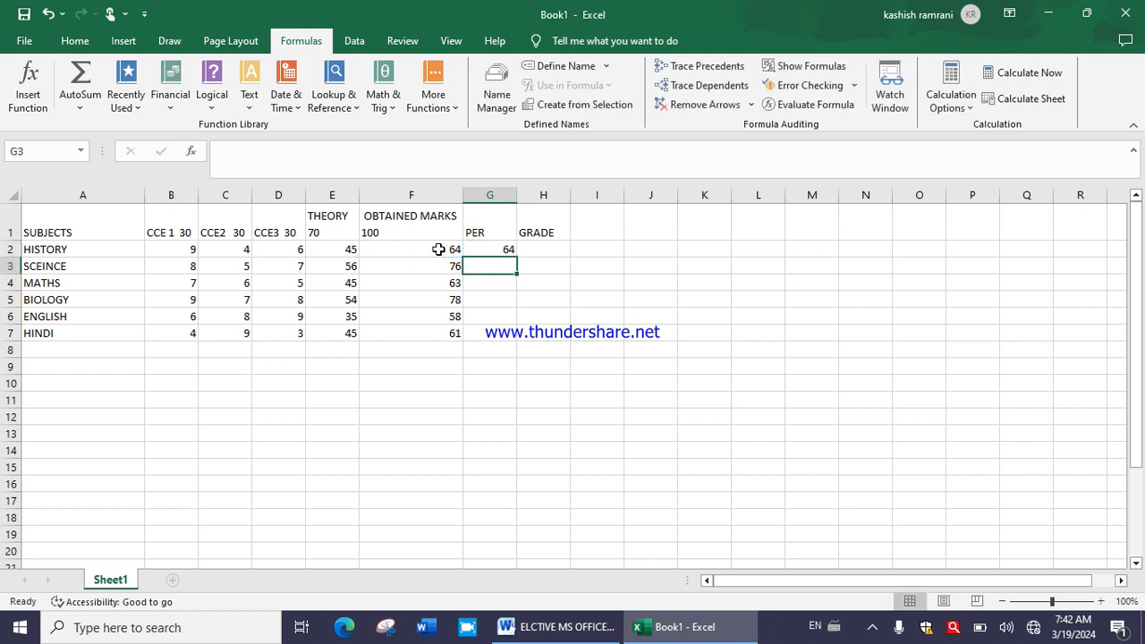
left_click(495, 250)
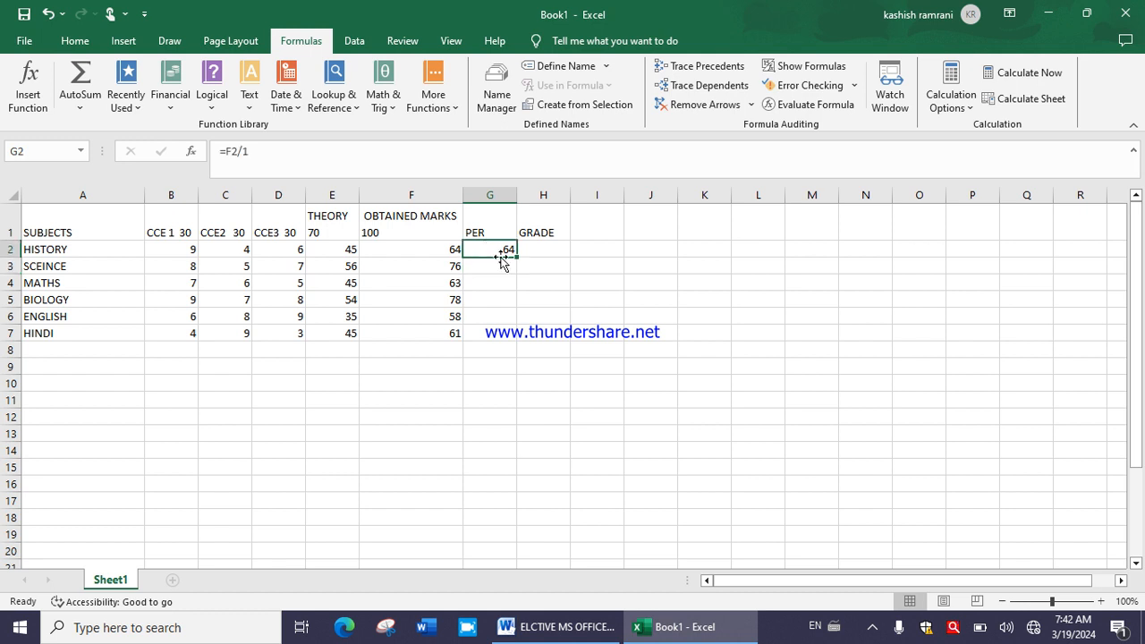
left_click_drag(518, 257, 519, 343)
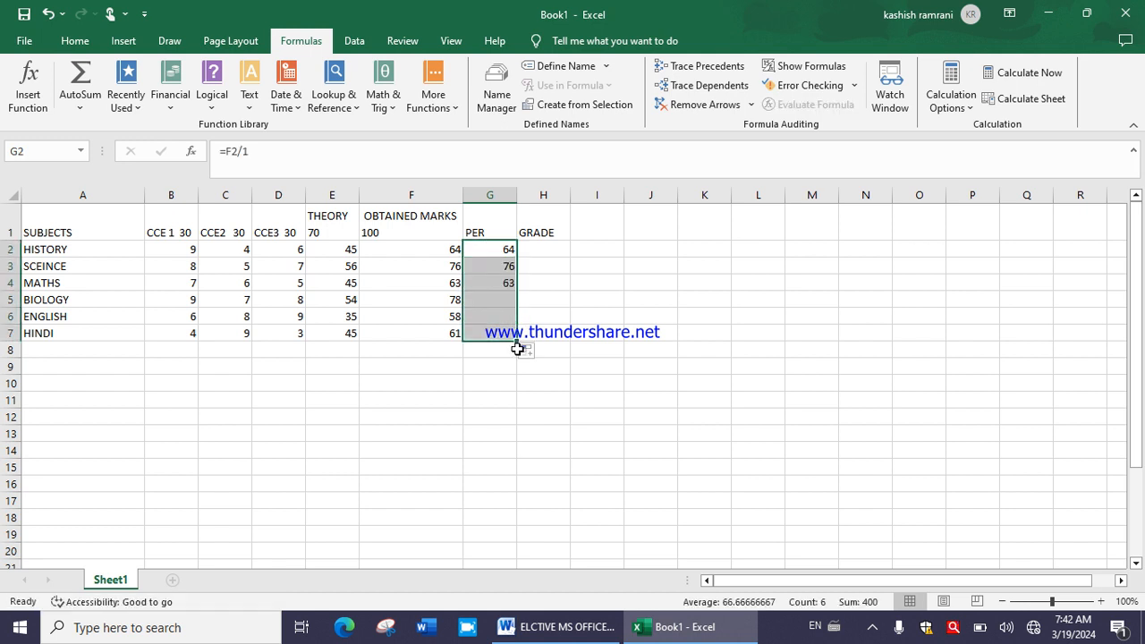
Insert the IF function in the HISTORY grade cell H2 with the logical test G2>70
left_click(557, 248)
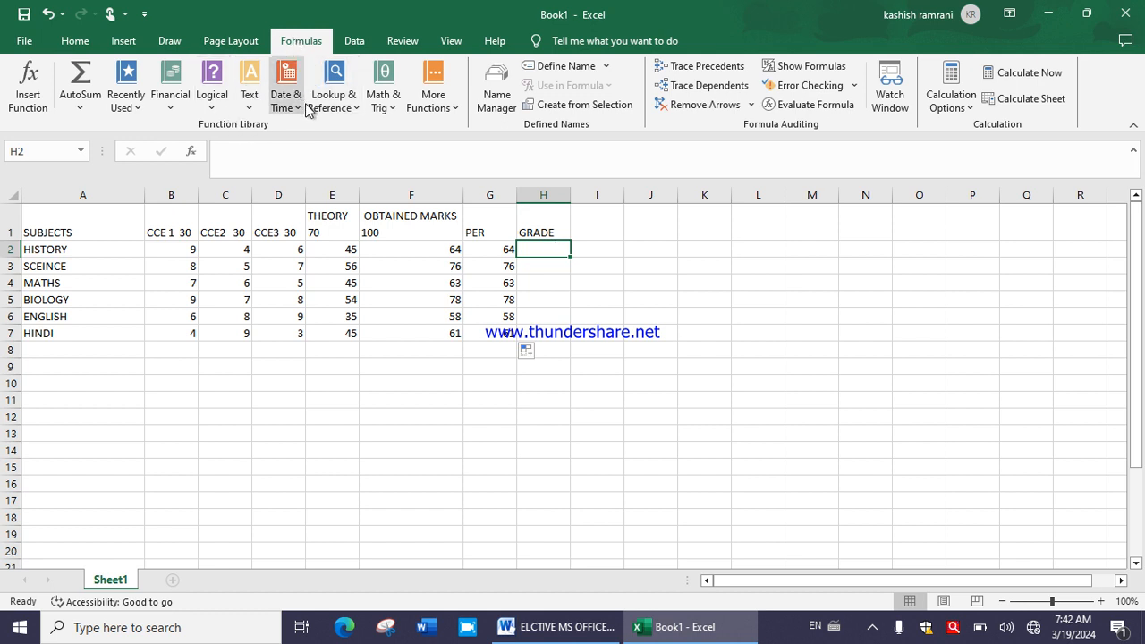
left_click(212, 106)
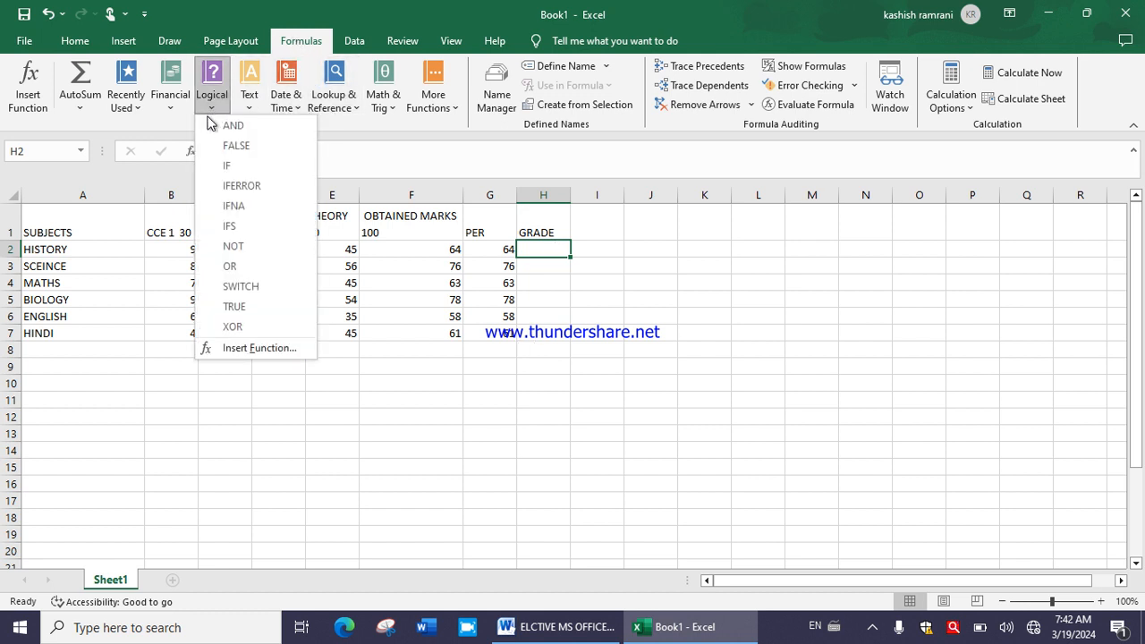
left_click(228, 167)
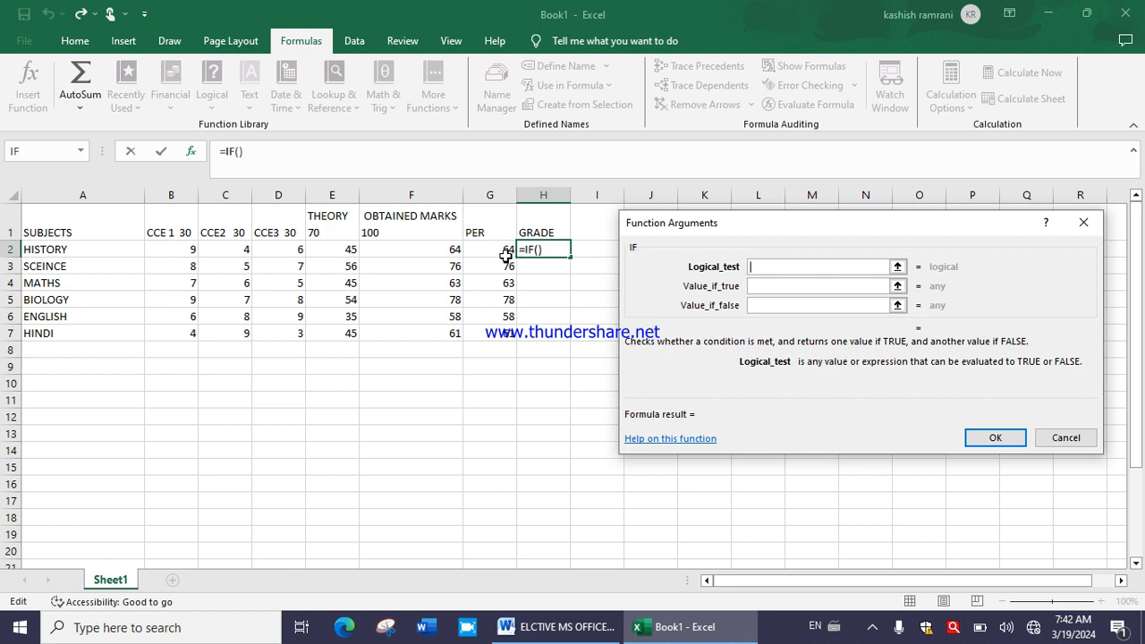
left_click(765, 287)
left_click(771, 305)
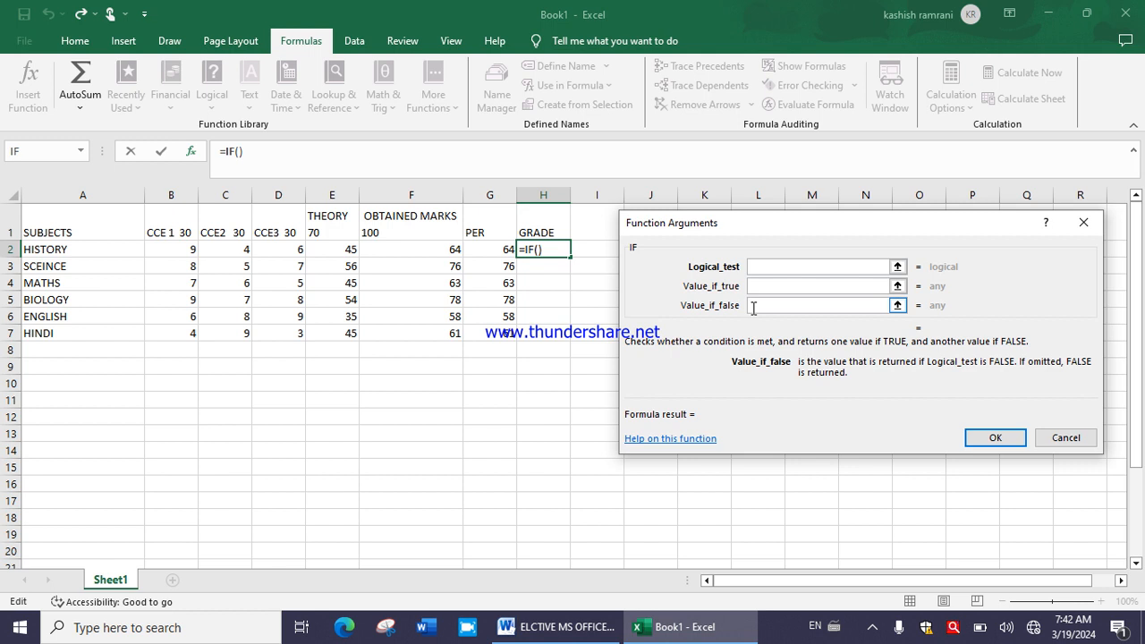
left_click(766, 286)
left_click(763, 304)
left_click(763, 285)
left_click(756, 267)
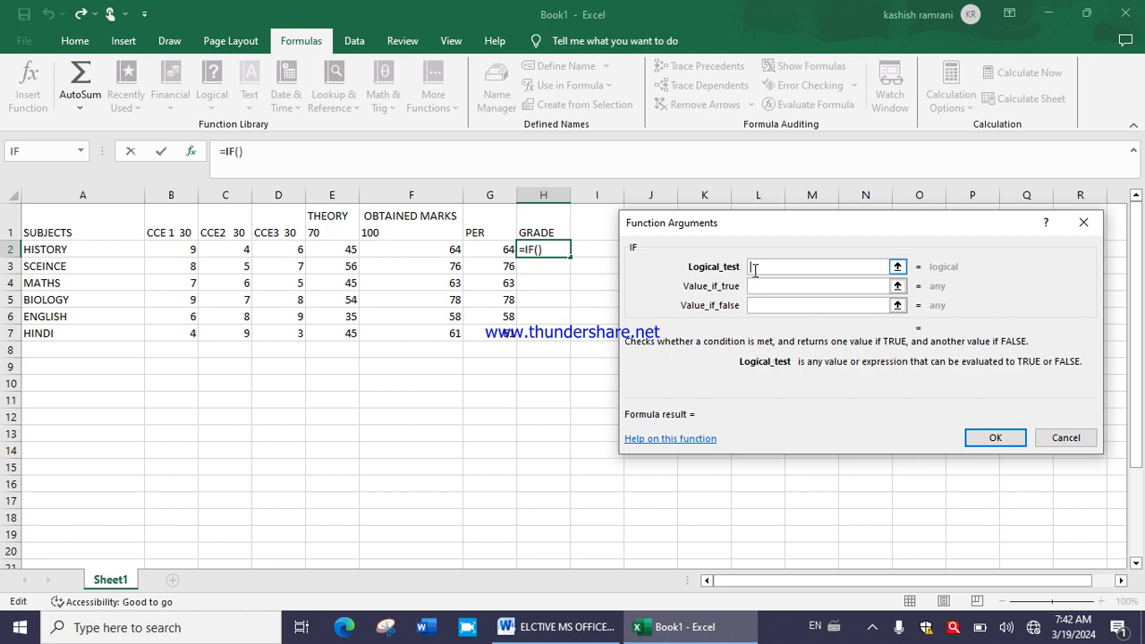
left_click(493, 251)
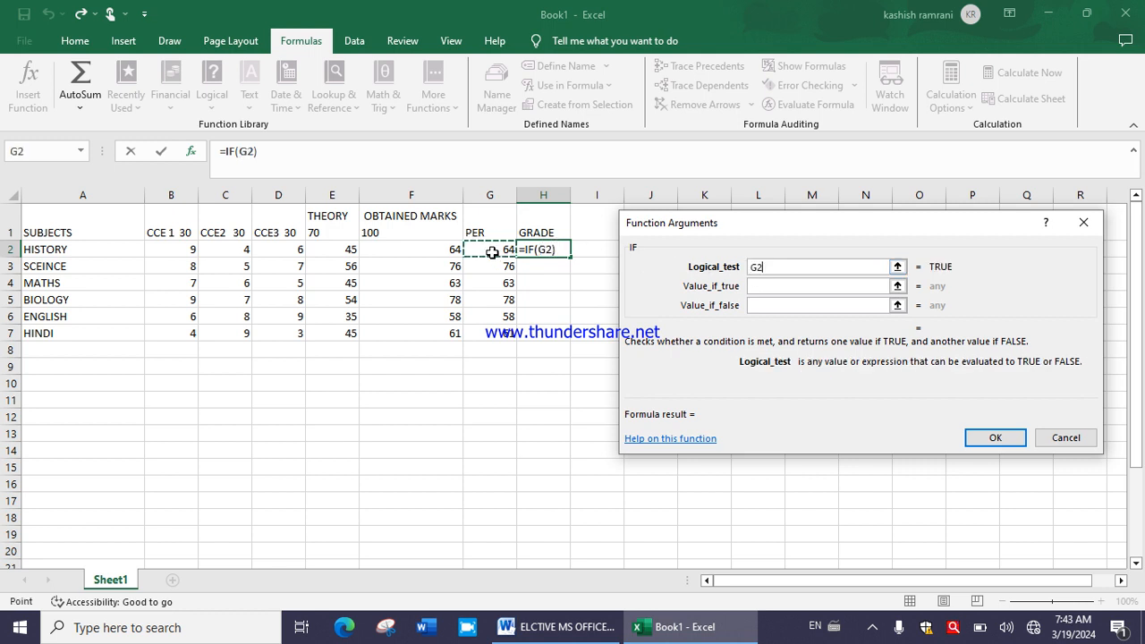
type(">70")
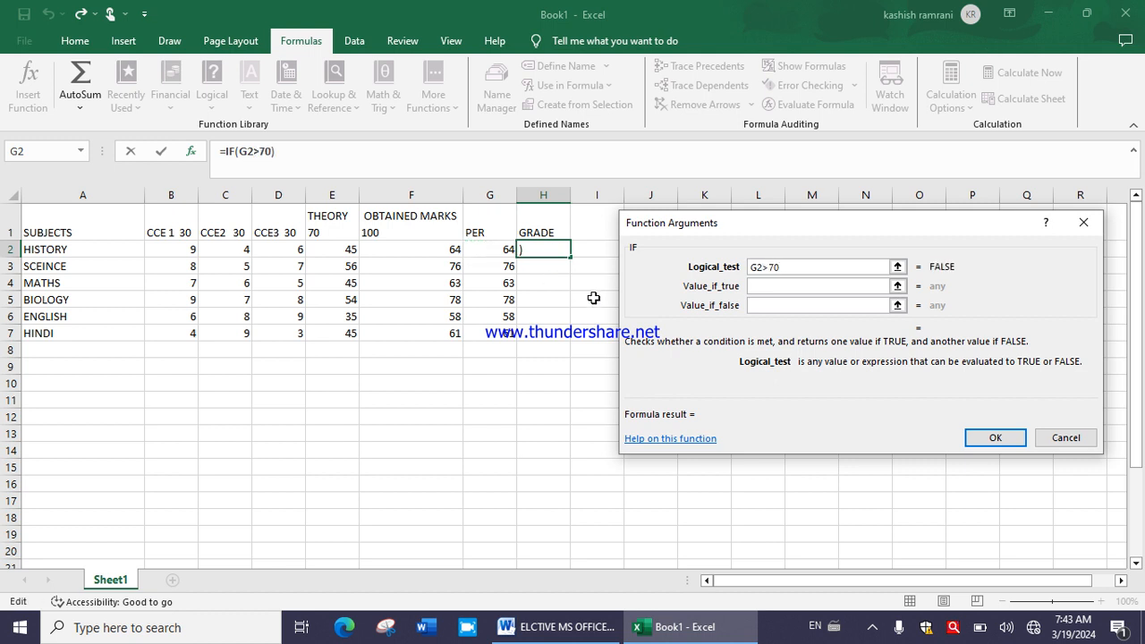
Make the IF formula return "A" if true and "B" if false, and fill it from H2 down to H7
left_click(766, 288)
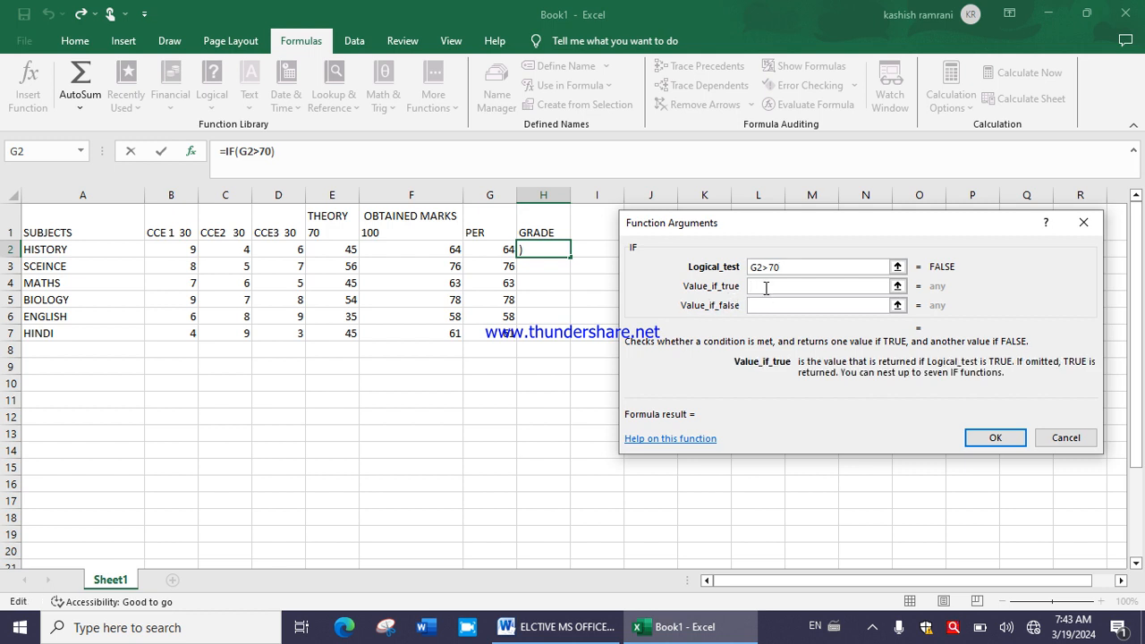
type("A")
left_click(782, 305)
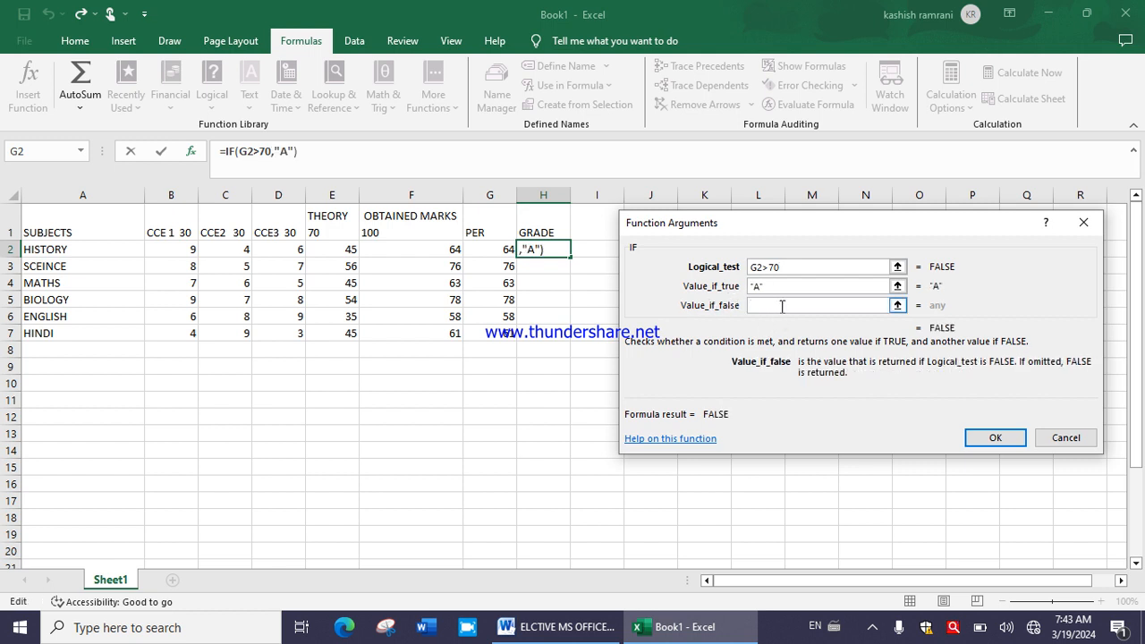
type("B")
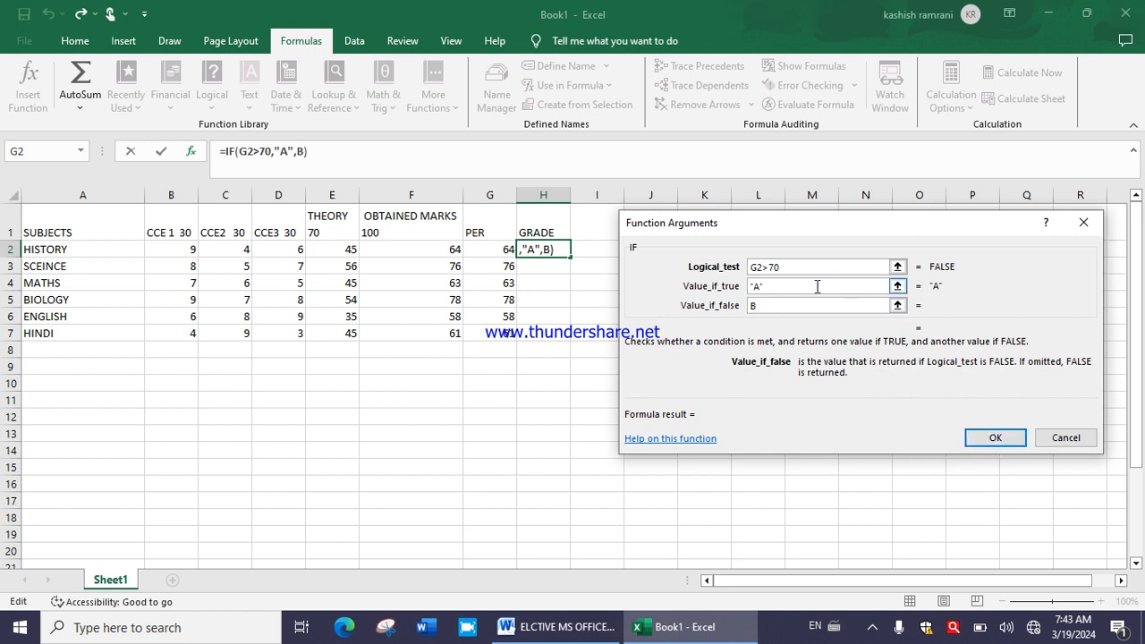
left_click(995, 438)
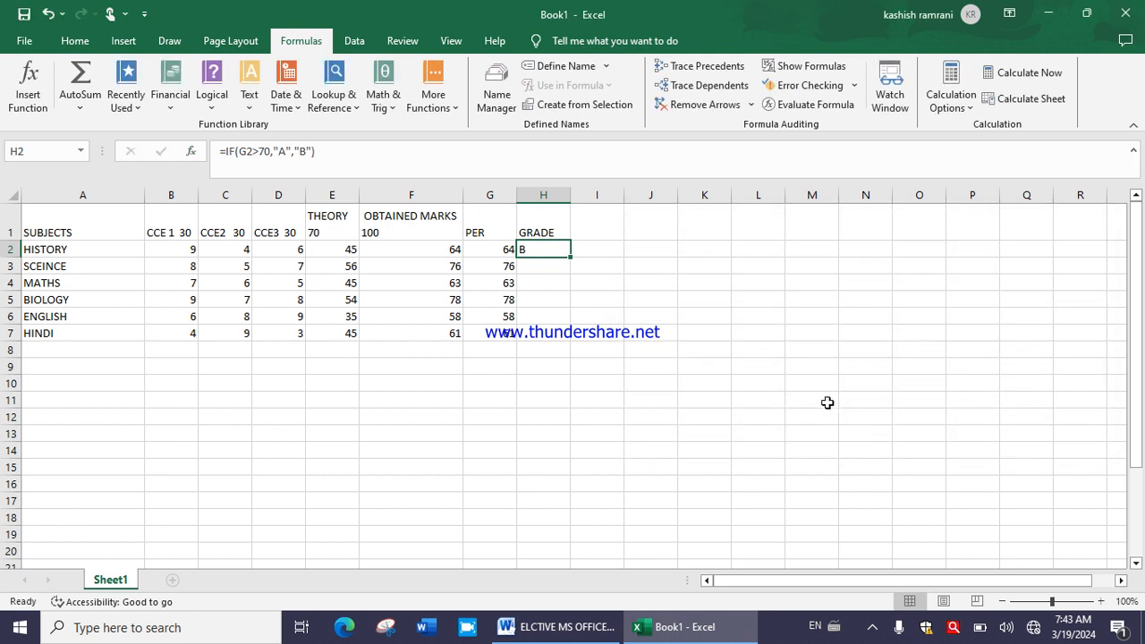
left_click_drag(570, 258, 575, 341)
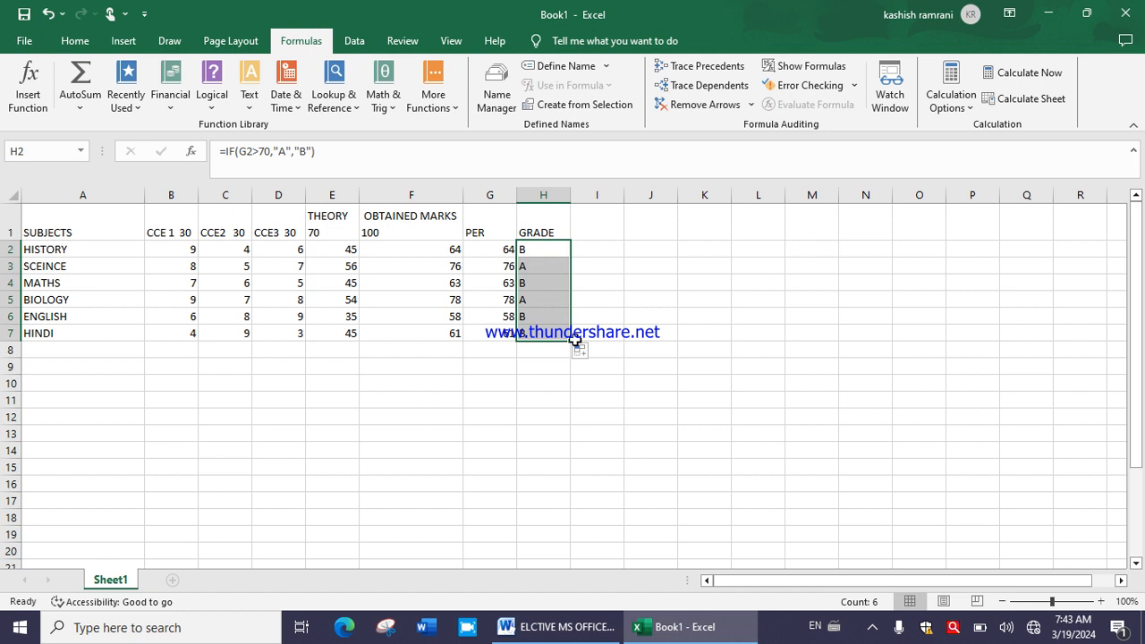
Increase the font size of the whole mark sheet table A1:H7 to 14
left_click_drag(72, 219, 571, 336)
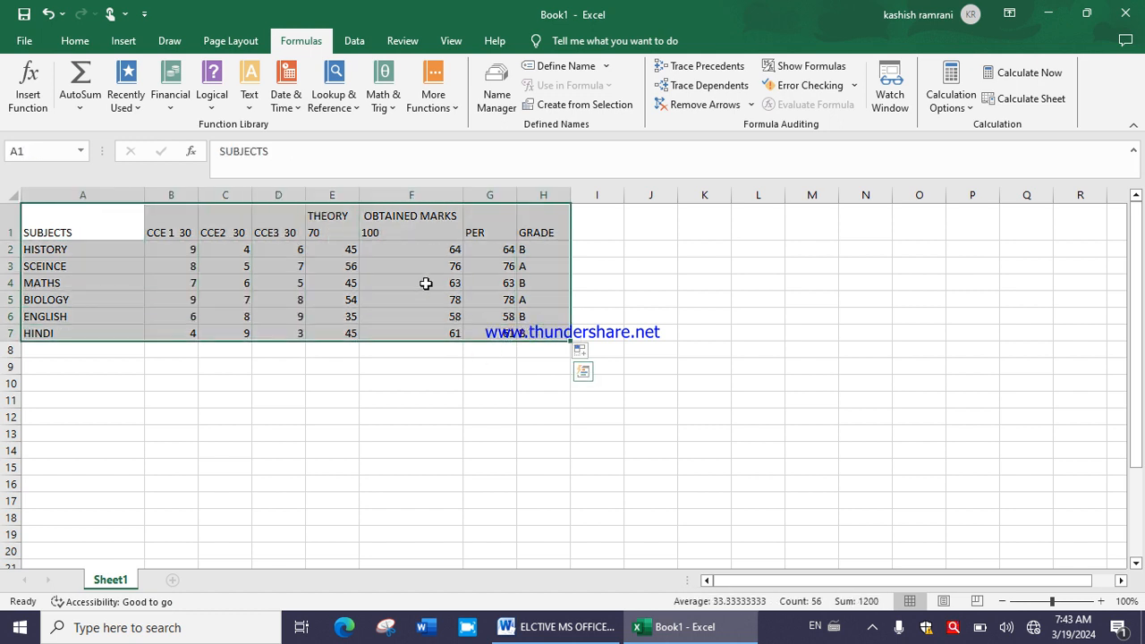
left_click(75, 41)
left_click(240, 74)
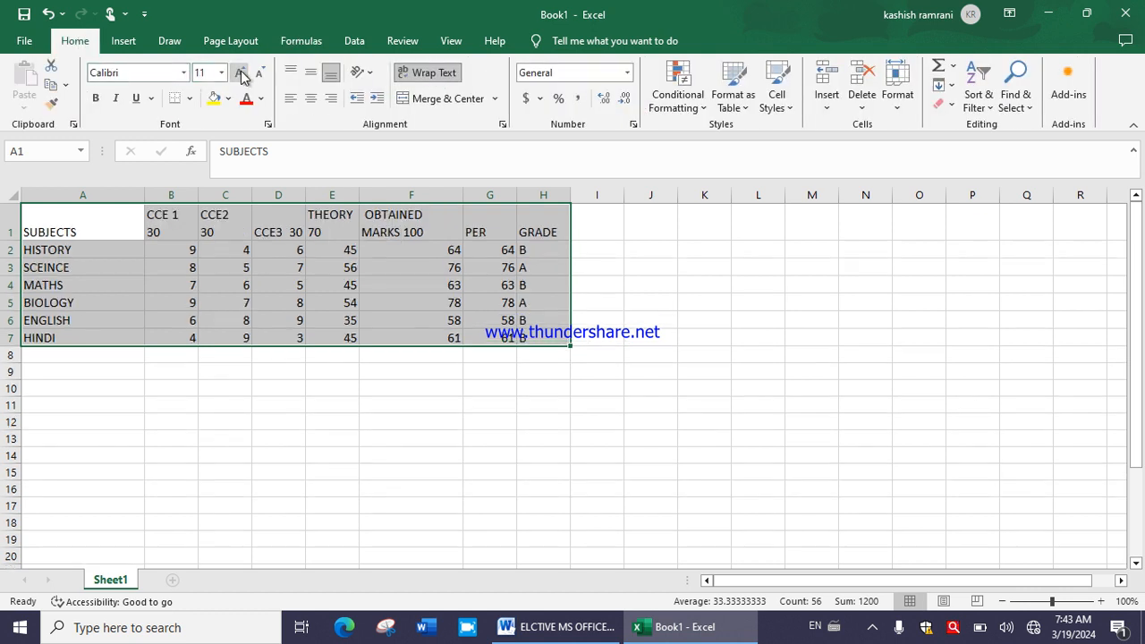
left_click(240, 73)
left_click(240, 73)
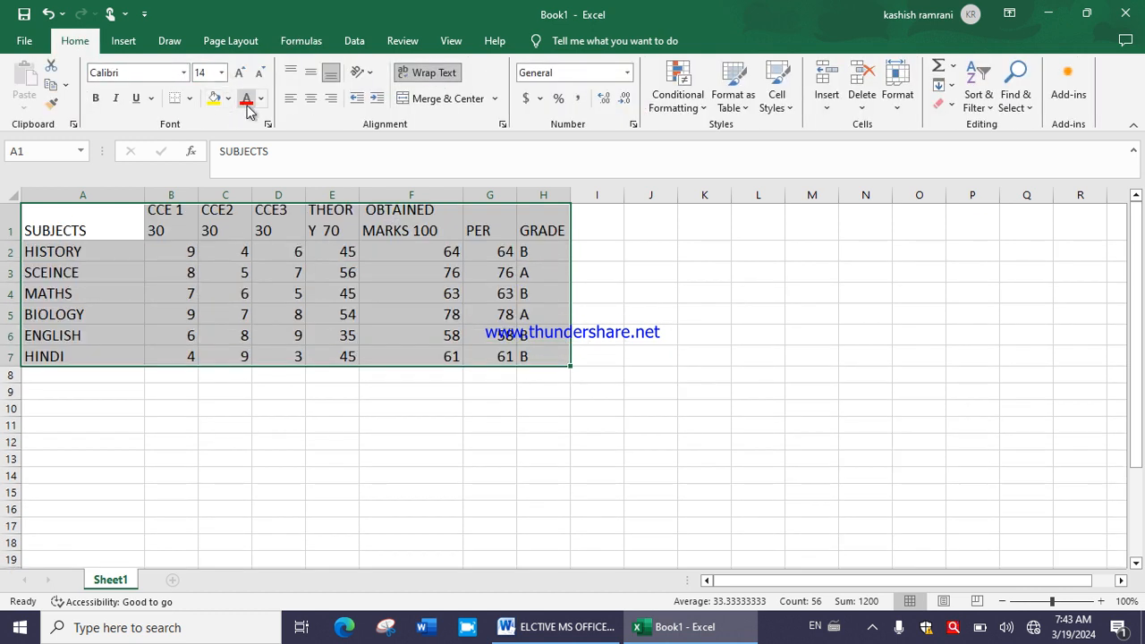
Make the whole mark sheet table A1:H7 bold and reduce the header row A1:H1 to font size 12
left_click(96, 99)
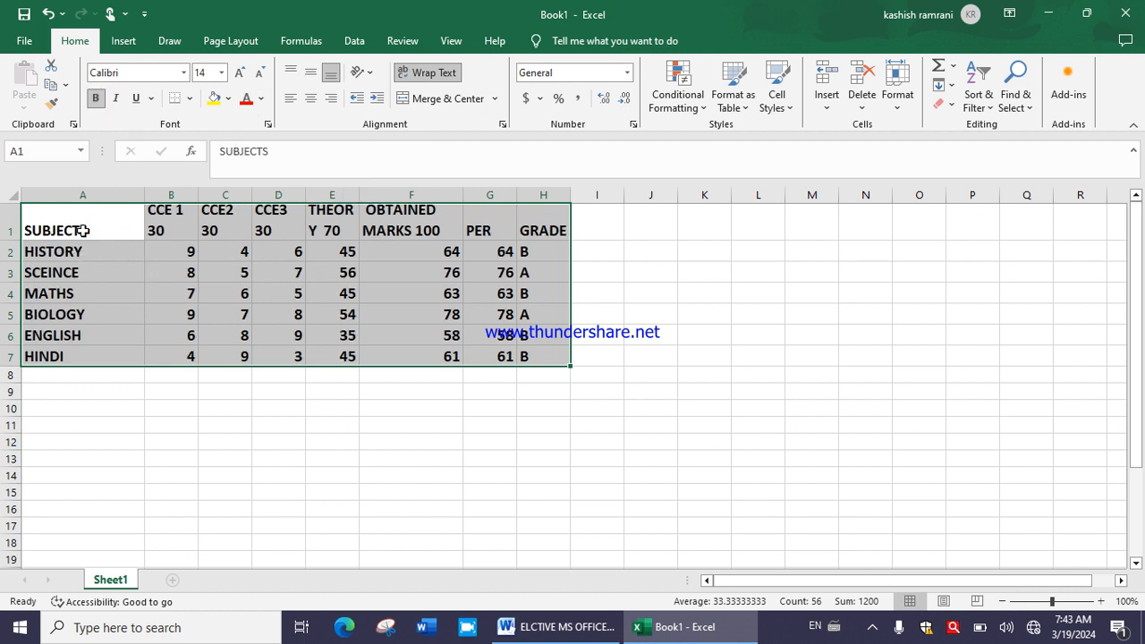
left_click_drag(89, 220, 526, 211)
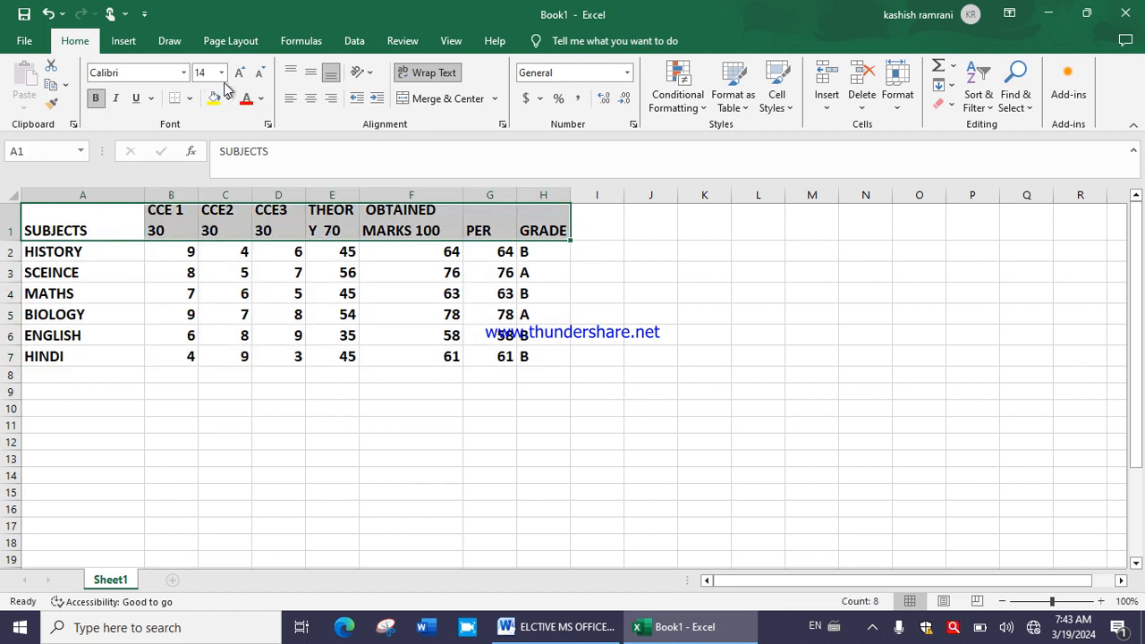
left_click(258, 73)
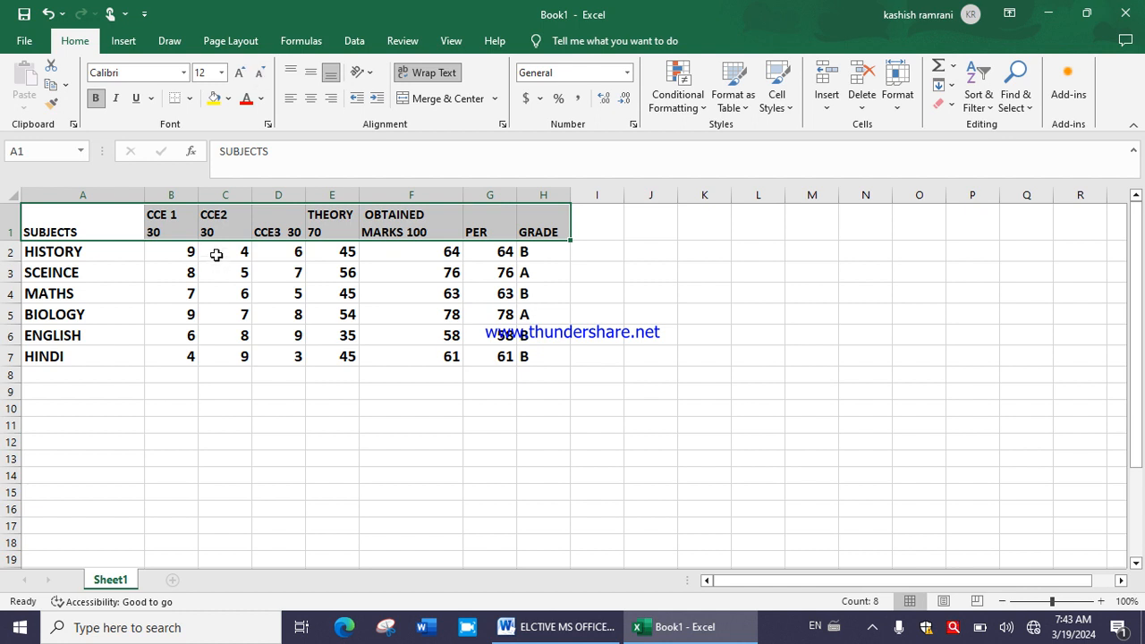
Center the contents of the mark sheet table A1:H7 horizontally and align them to the middle vertically
left_click_drag(95, 216, 533, 365)
left_click(310, 98)
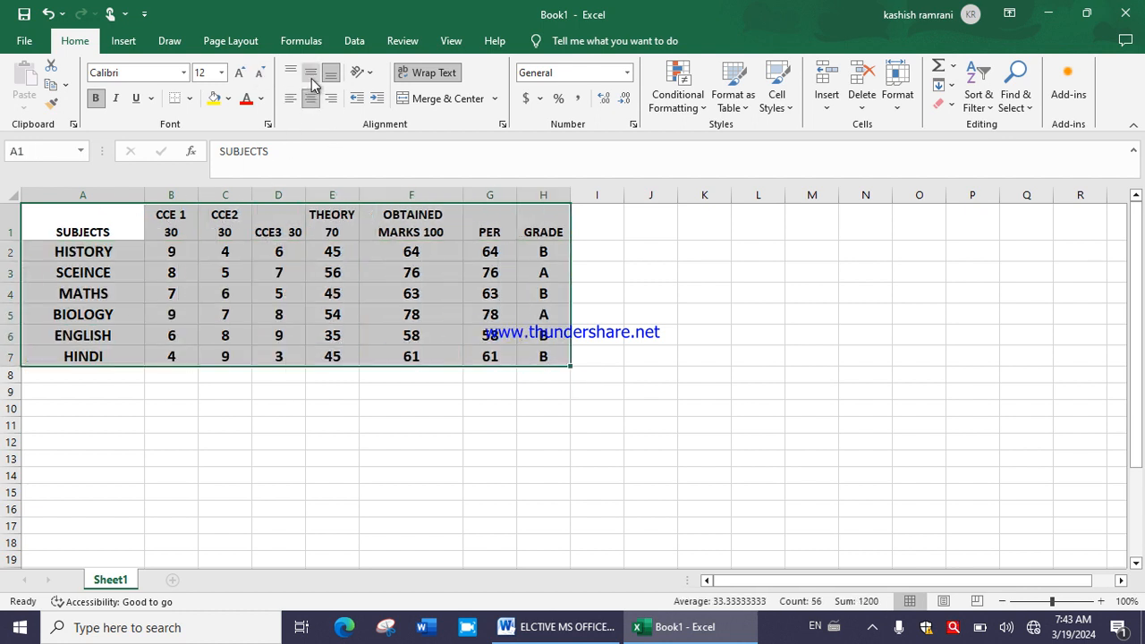
left_click(310, 74)
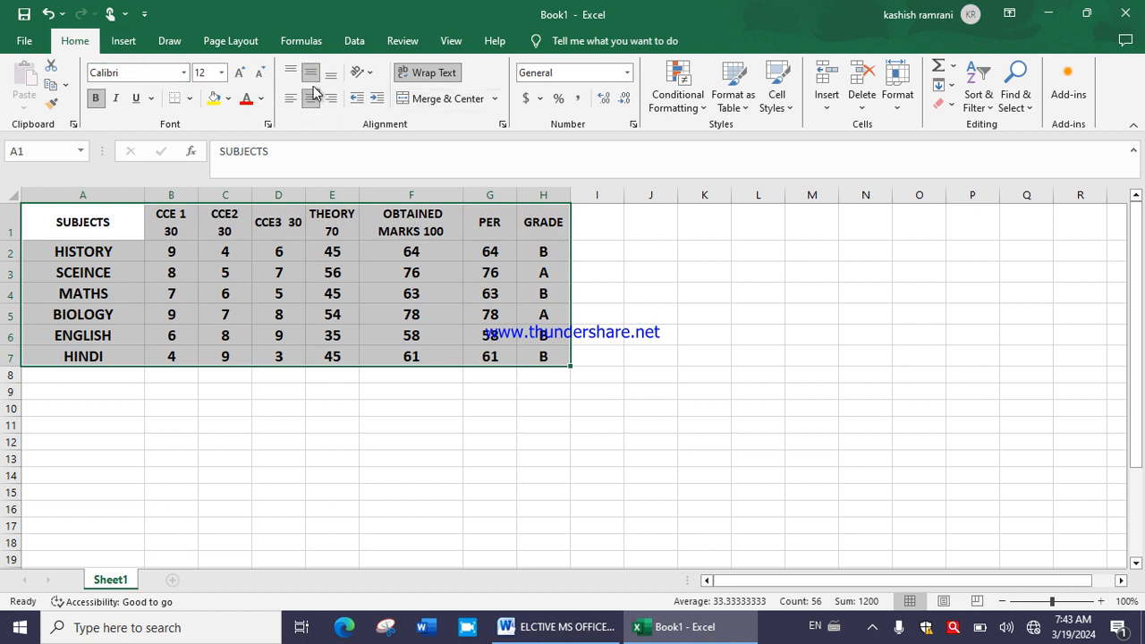
left_click(129, 235)
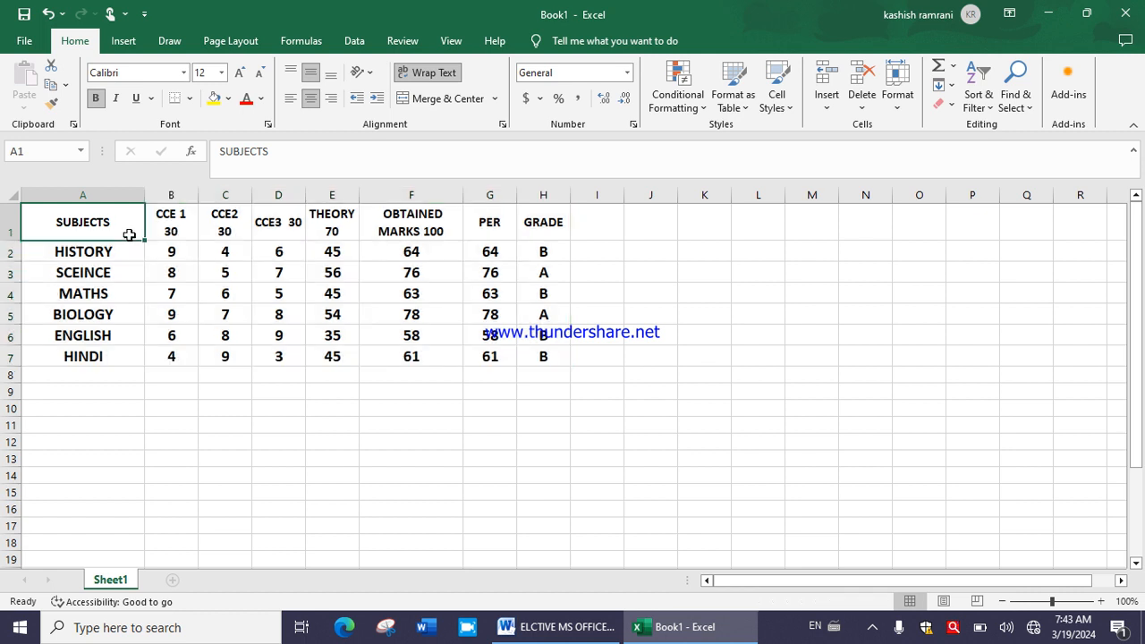
Insert three blank rows above the SUBJECTS header row
left_click(10, 222)
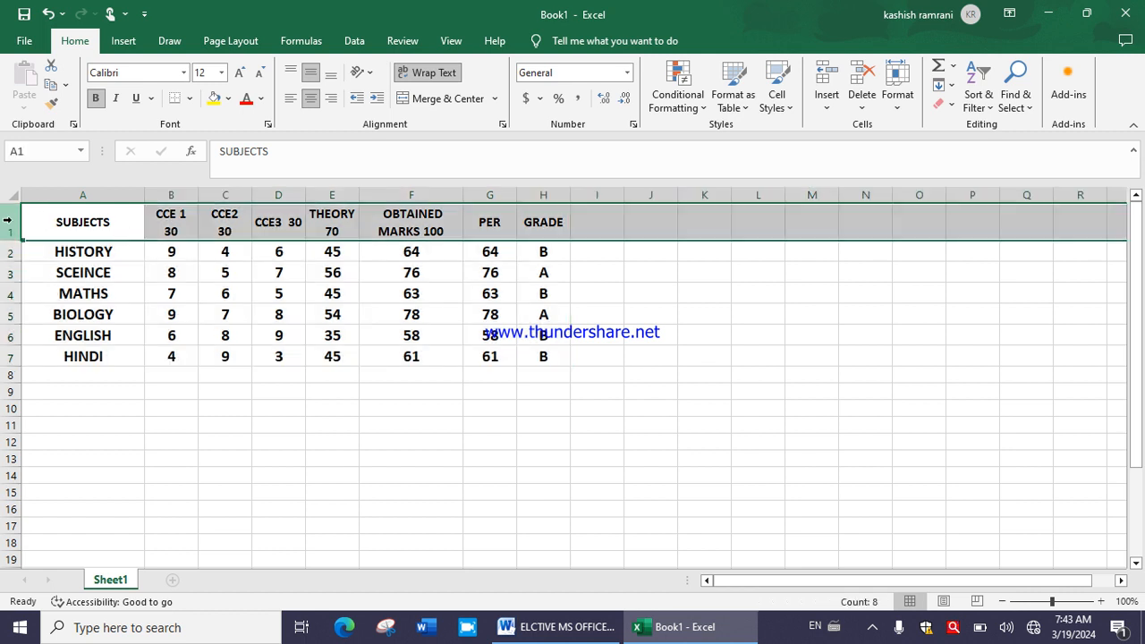
right_click(10, 221)
left_click(53, 361)
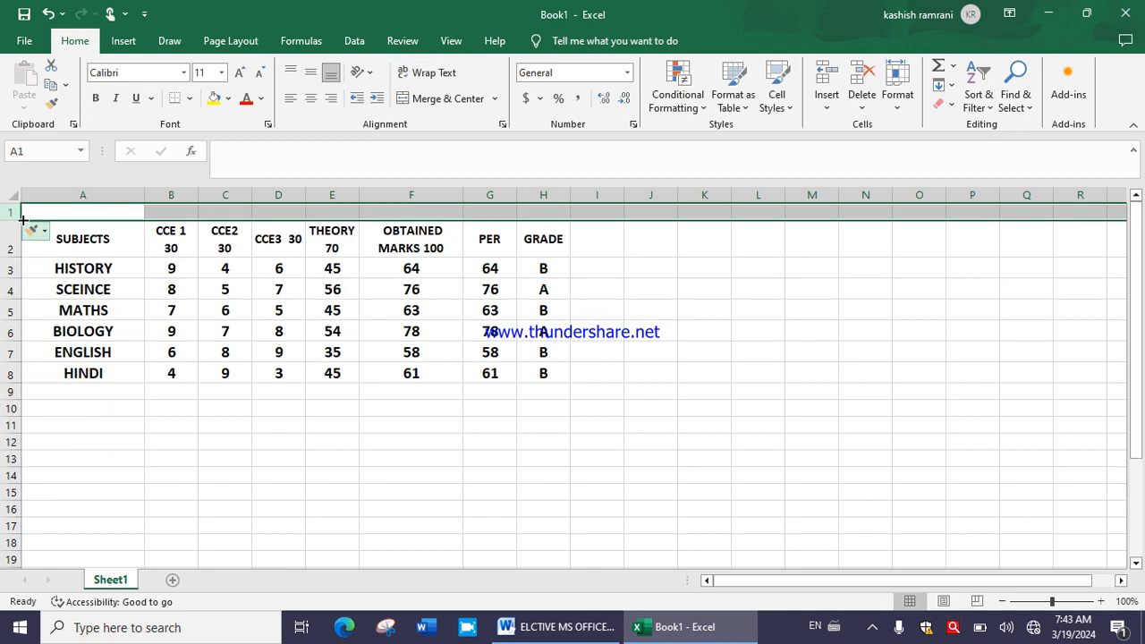
right_click(11, 214)
left_click(53, 354)
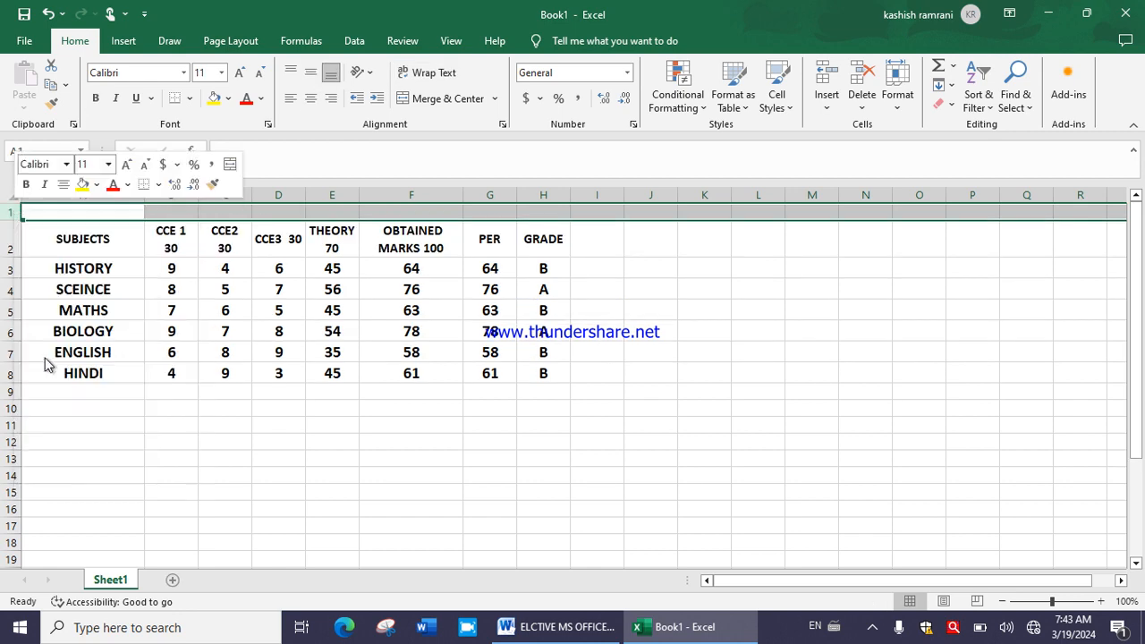
right_click(20, 211)
left_click(52, 351)
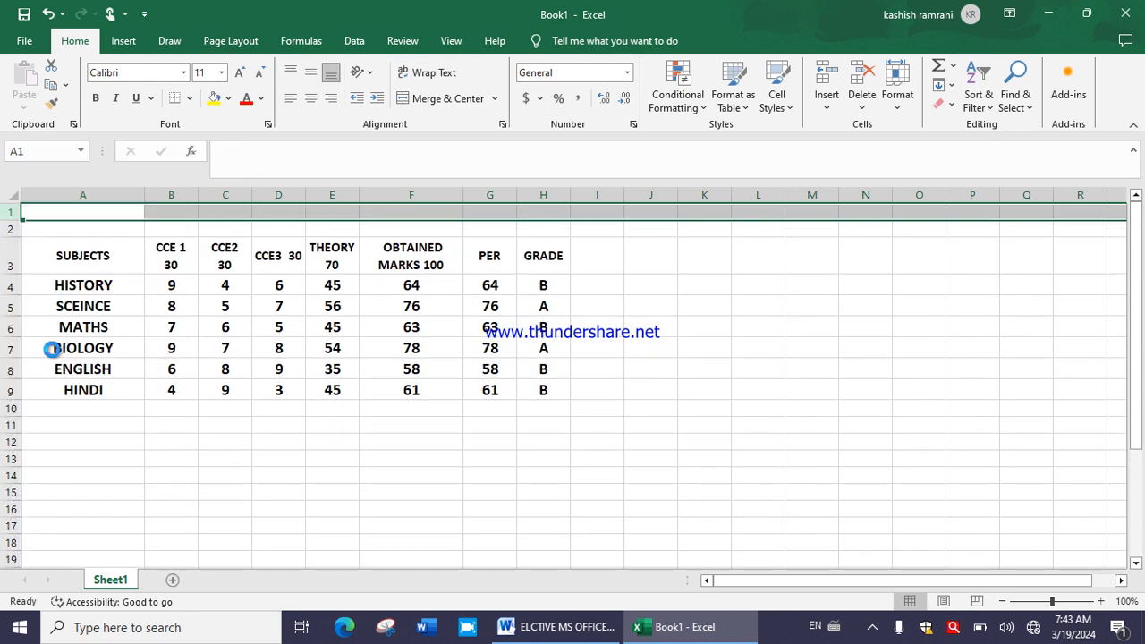
Merge and center A1:H1 and enter the title "LAKSHYA BASIC KNOELEDGE INSTITUE" in it
left_click(184, 215)
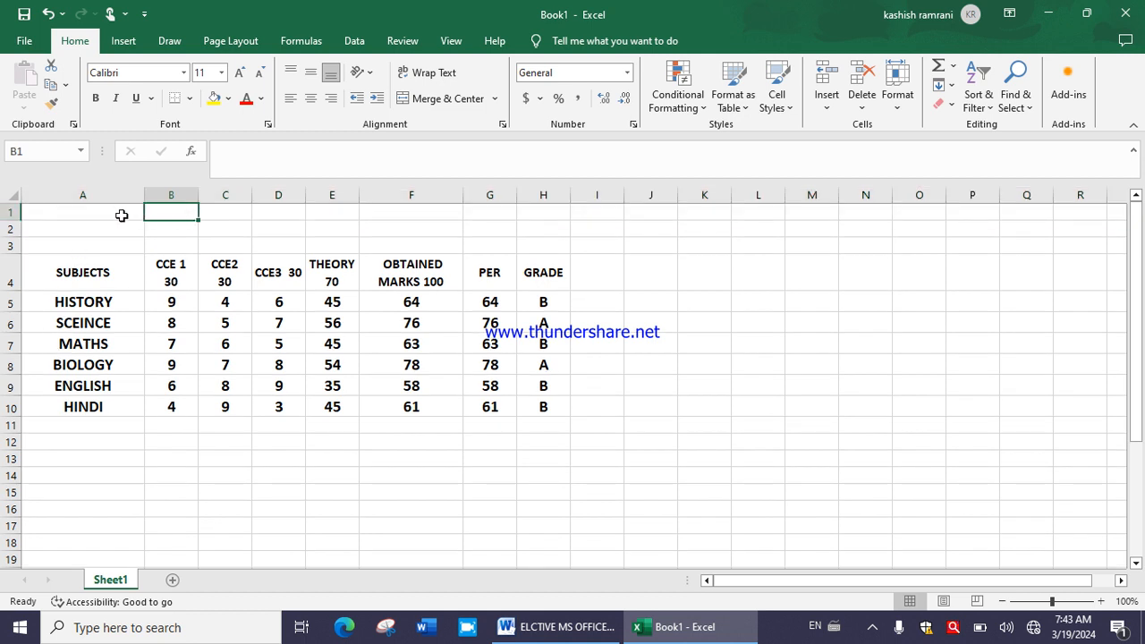
left_click_drag(123, 215, 534, 200)
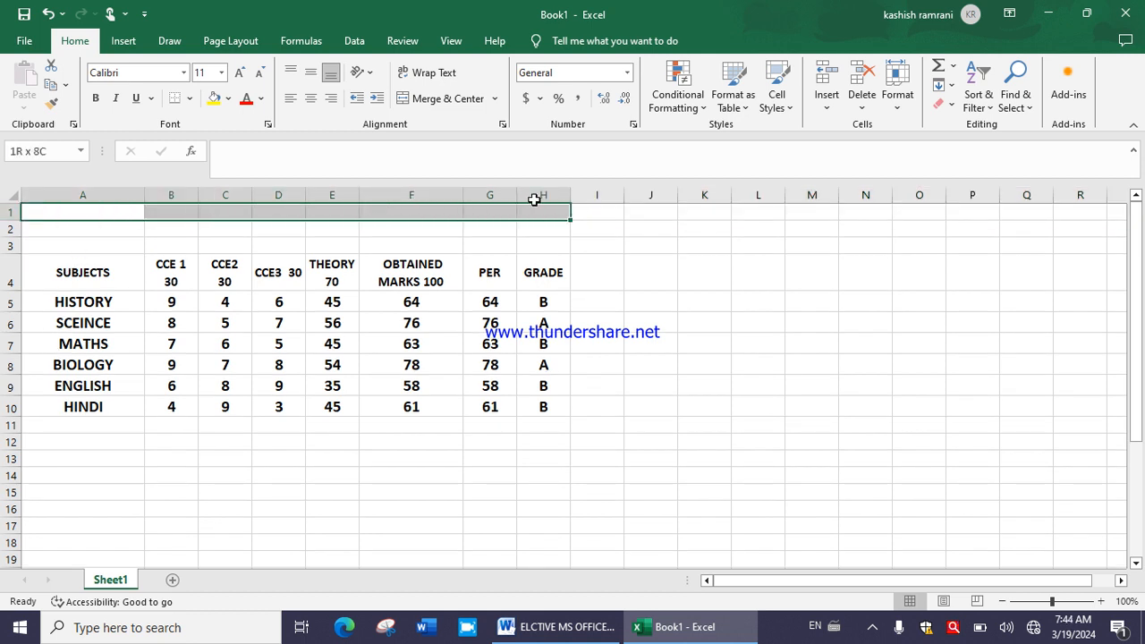
left_click(428, 99)
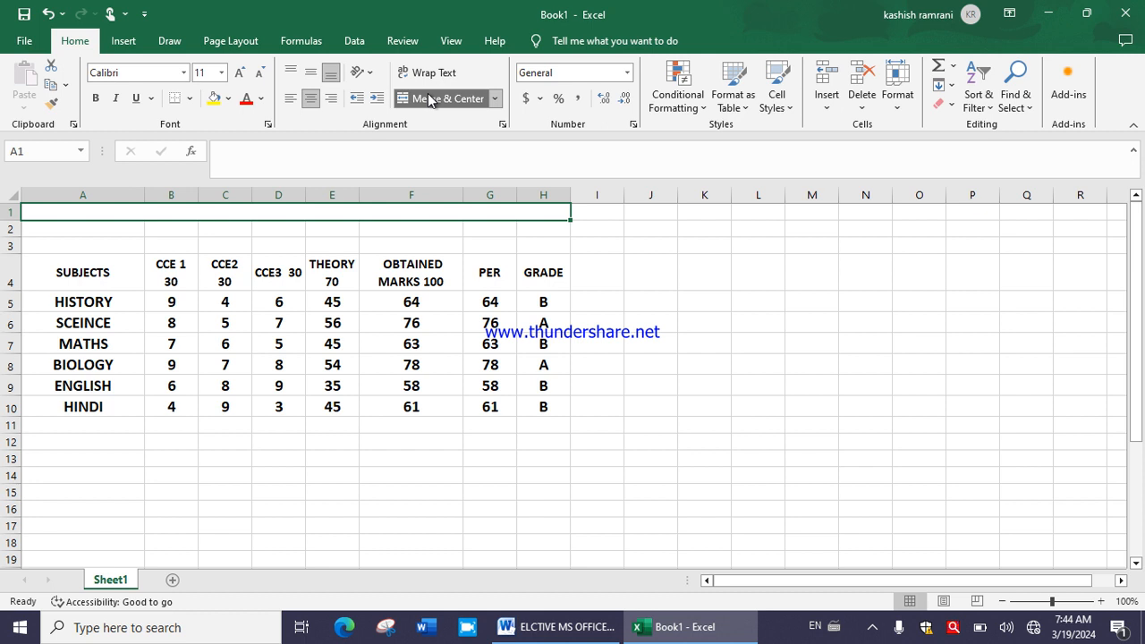
type("LAKSH")
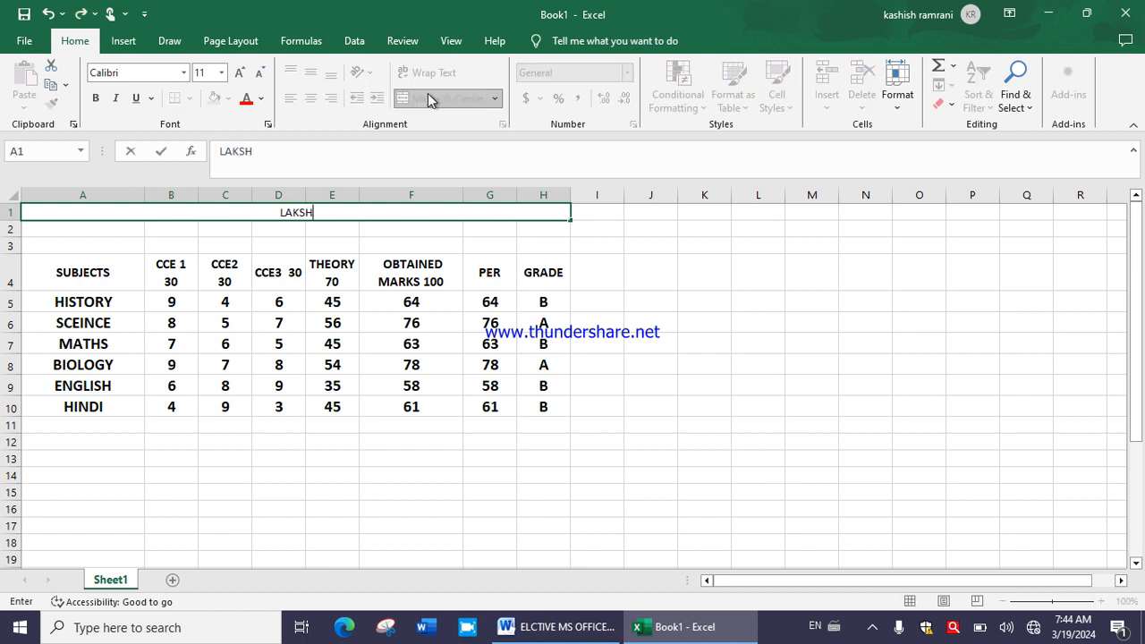
type("YA BASIC")
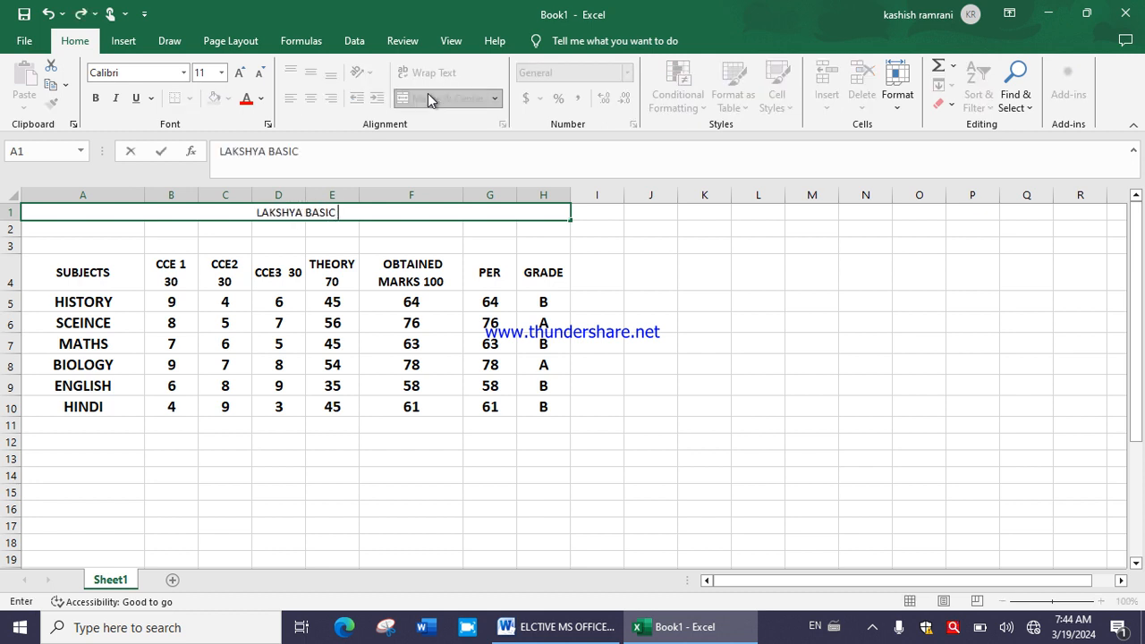
type(" K")
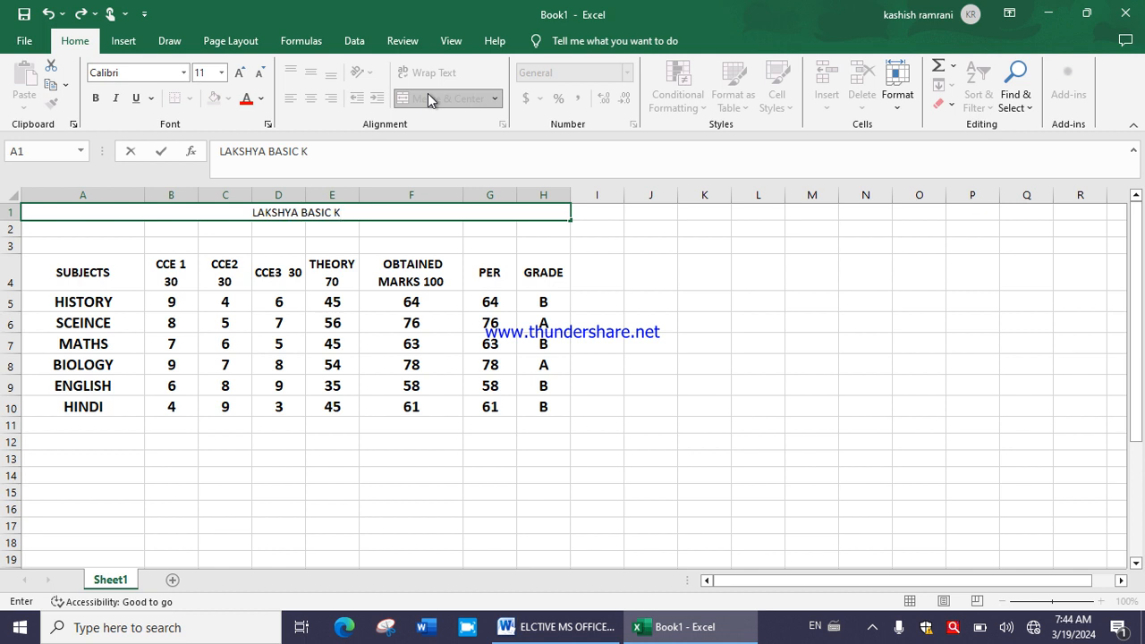
type("NOELE")
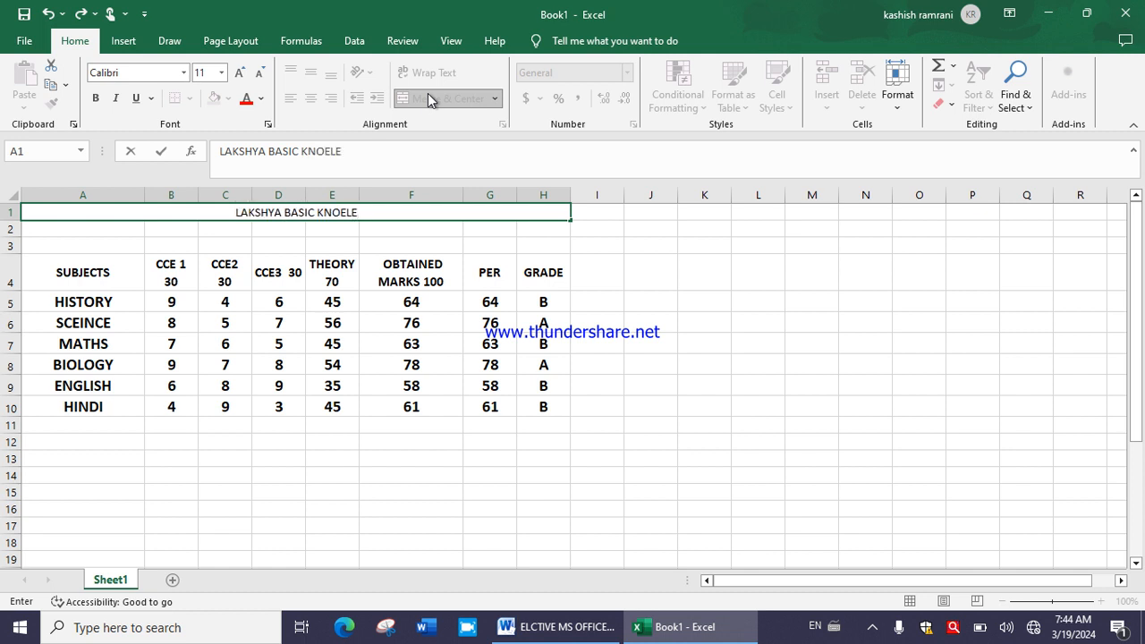
type("DGE INS")
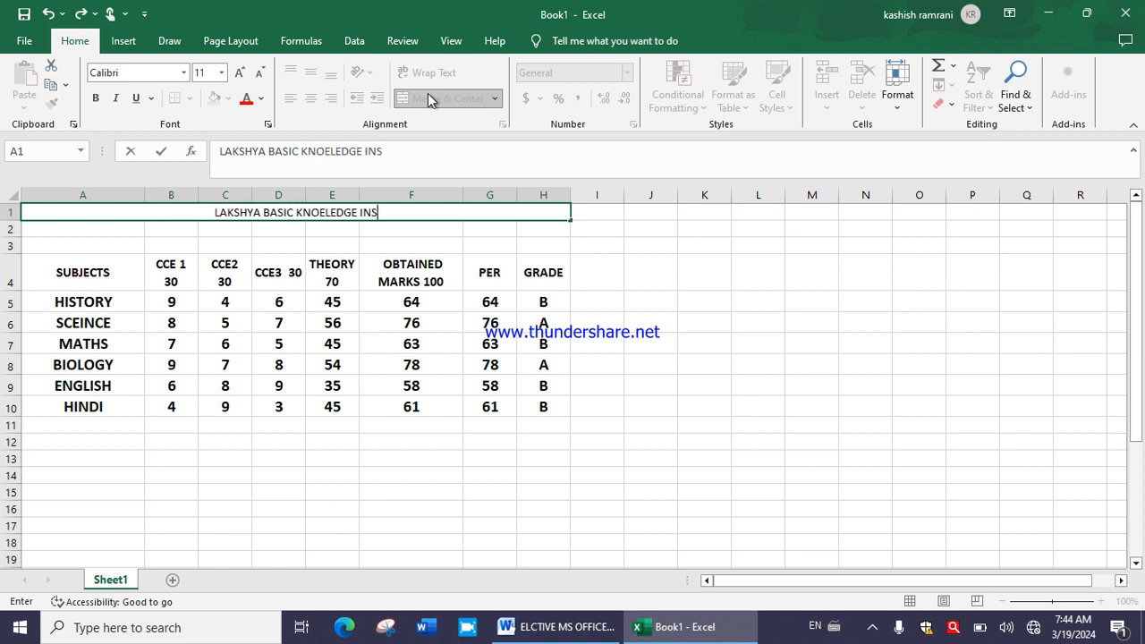
type("TITUE")
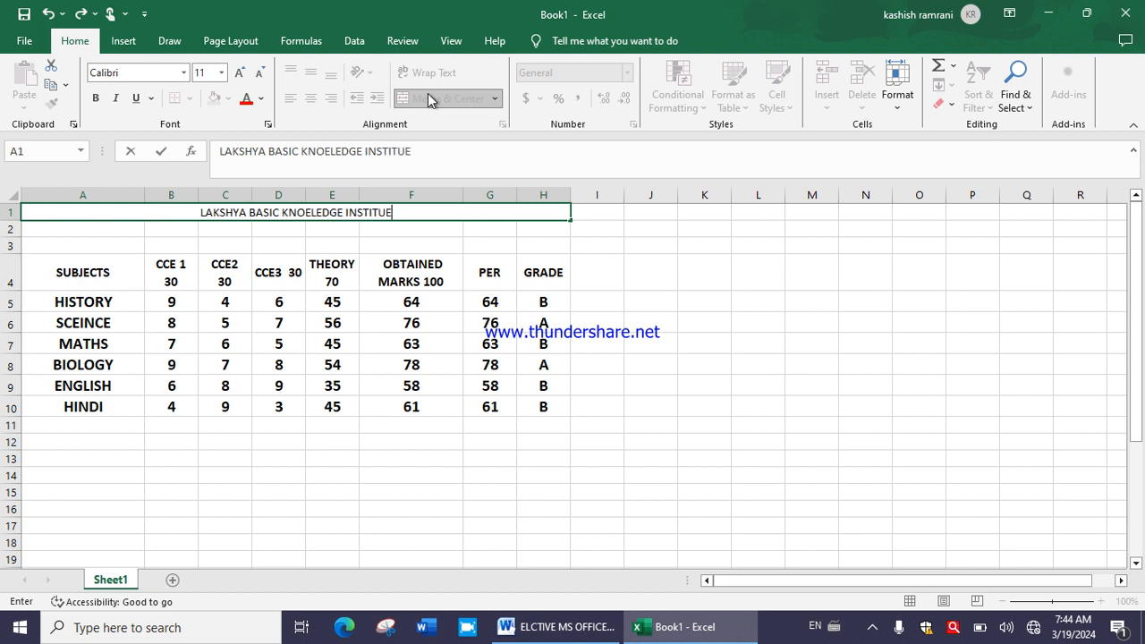
Enter "STU NAME:" with the student's name in A2 and "F NAME:" with the father's name in D2
left_click(134, 230)
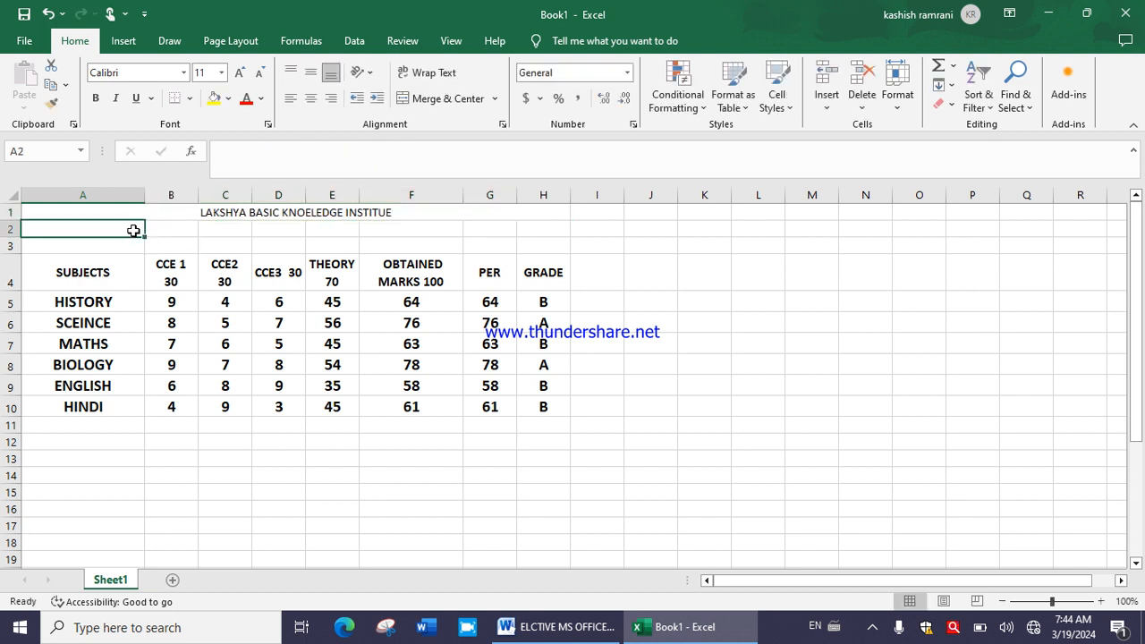
type("STU NAME:")
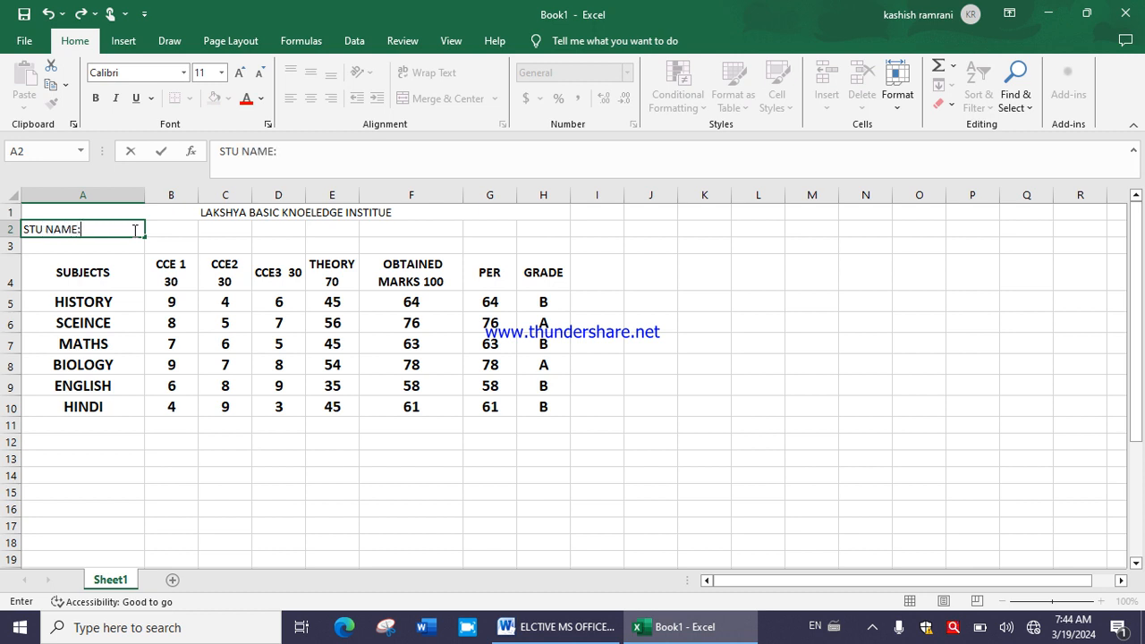
type(" KSKDHASK DK")
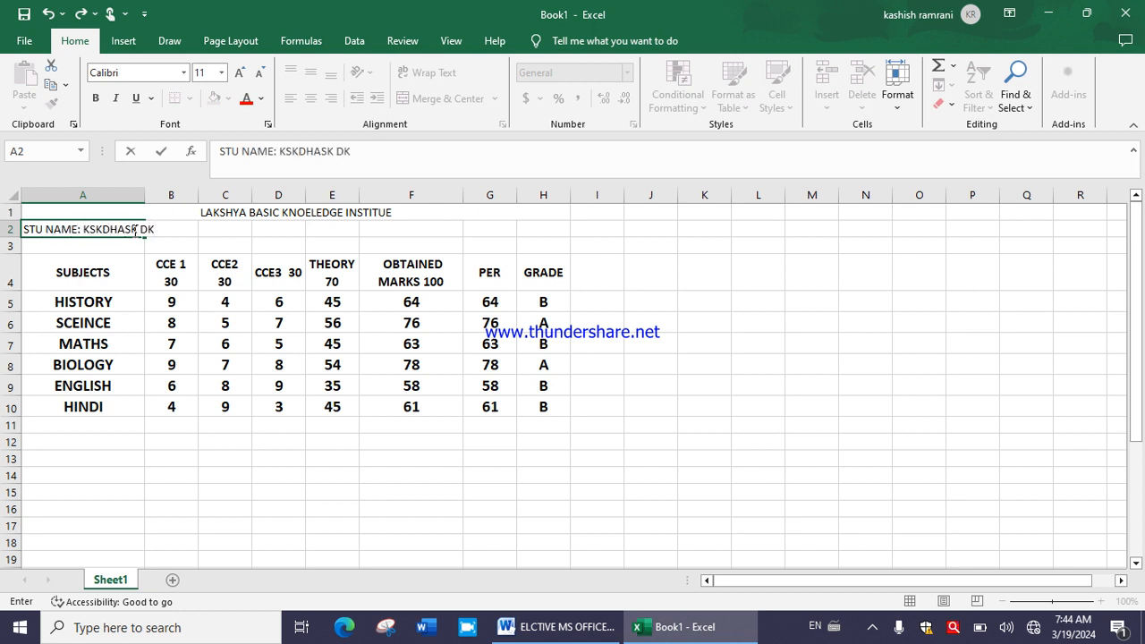
key("Tab")
key("Tab")
key("Tab")
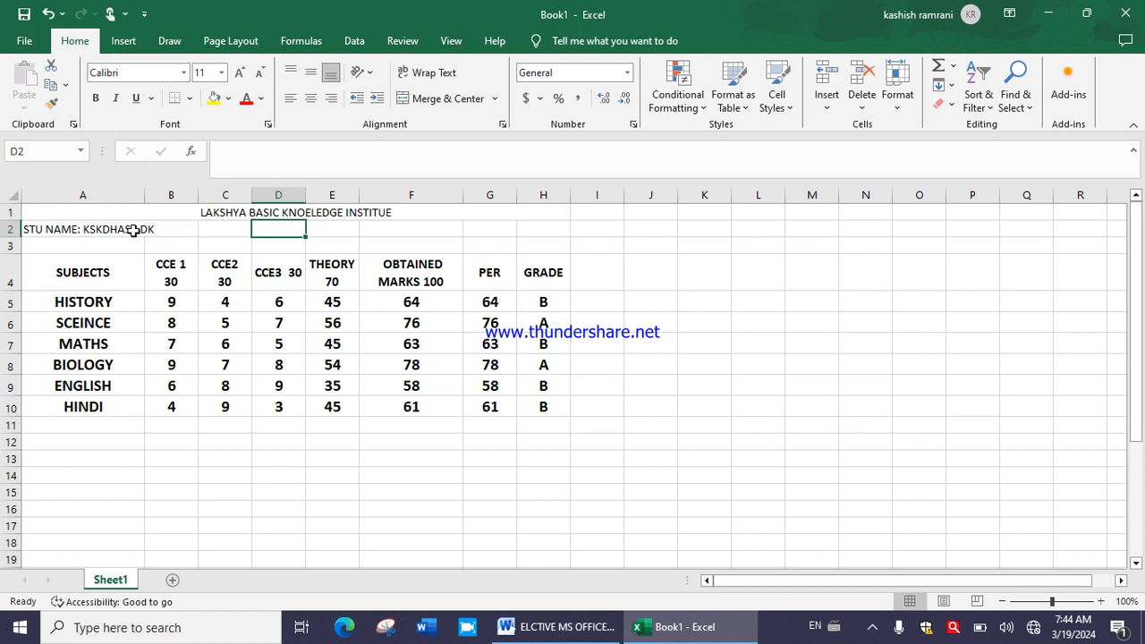
type("F NAME")
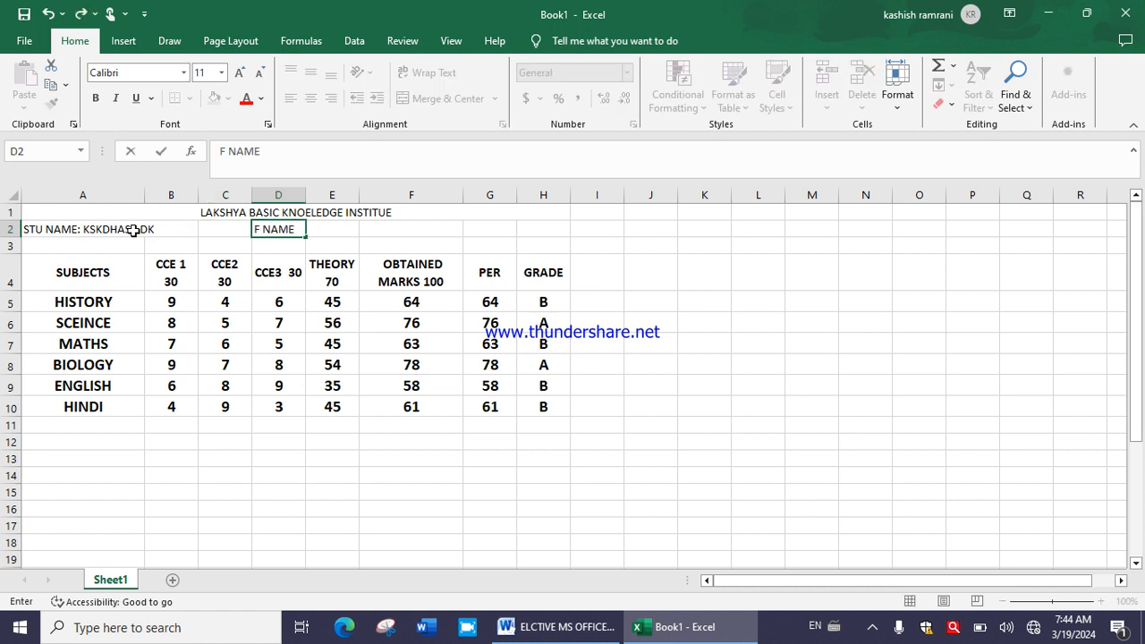
type(": HFHSLKFJLSDJF")
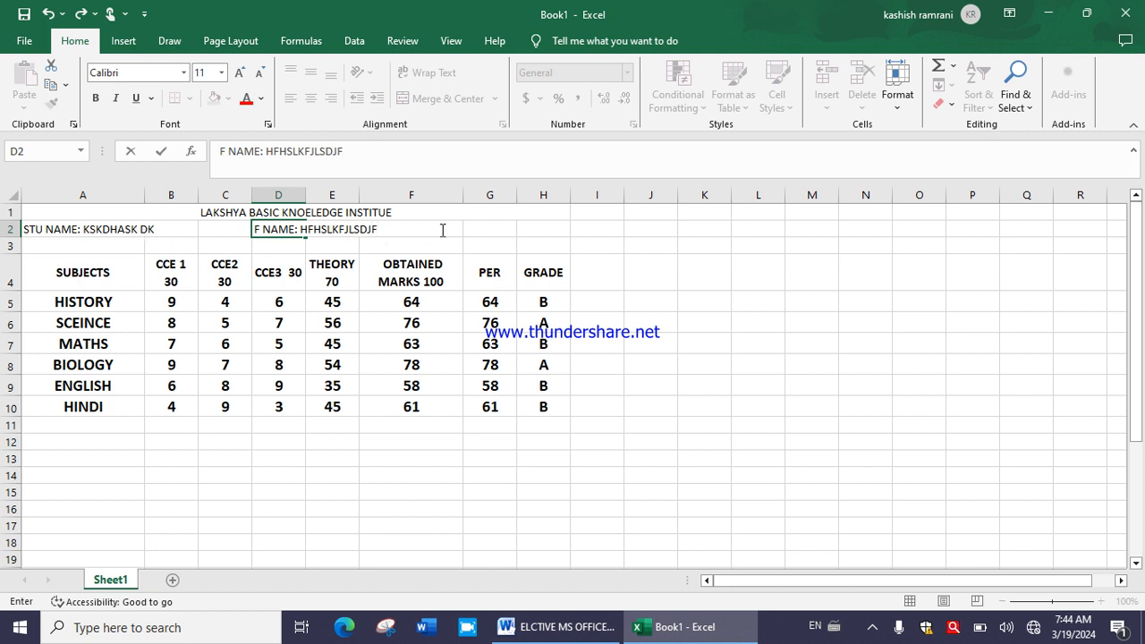
Enter "ROLL NO:" with the roll number in G2 and "DOB:" with the date of birth value in A3
left_click(482, 226)
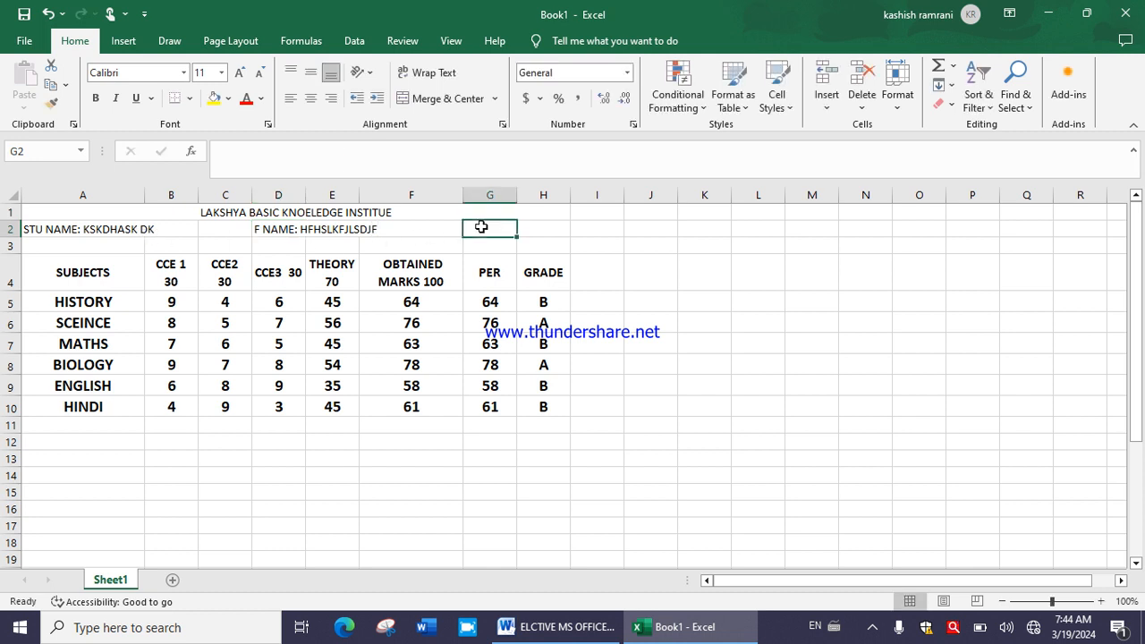
type("ROLL NO")
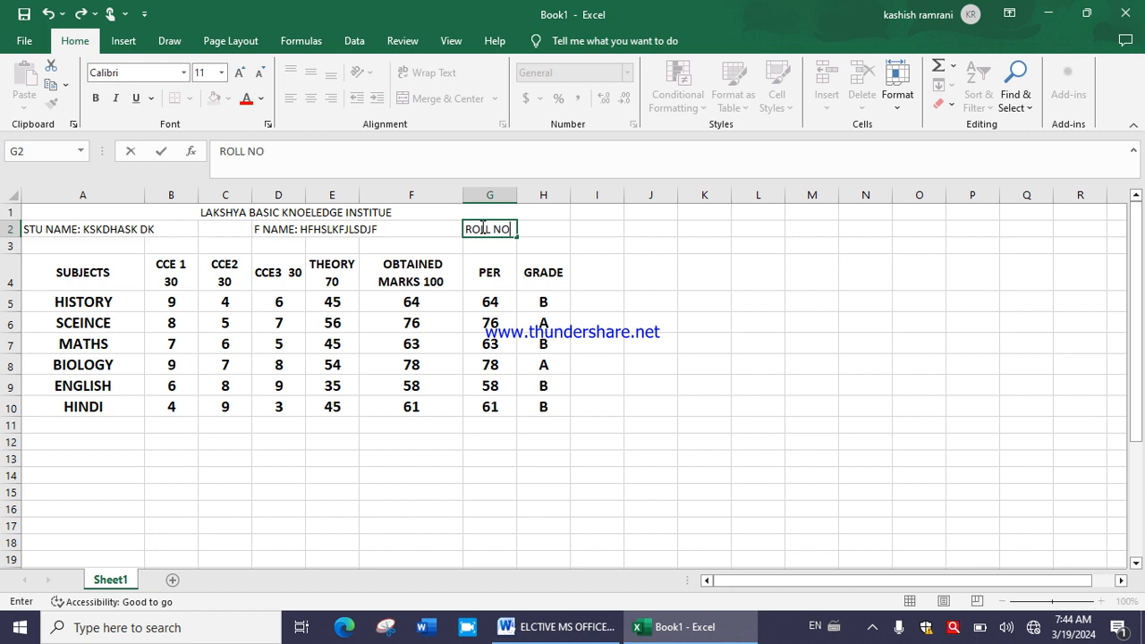
type(": 2323")
left_click(120, 247)
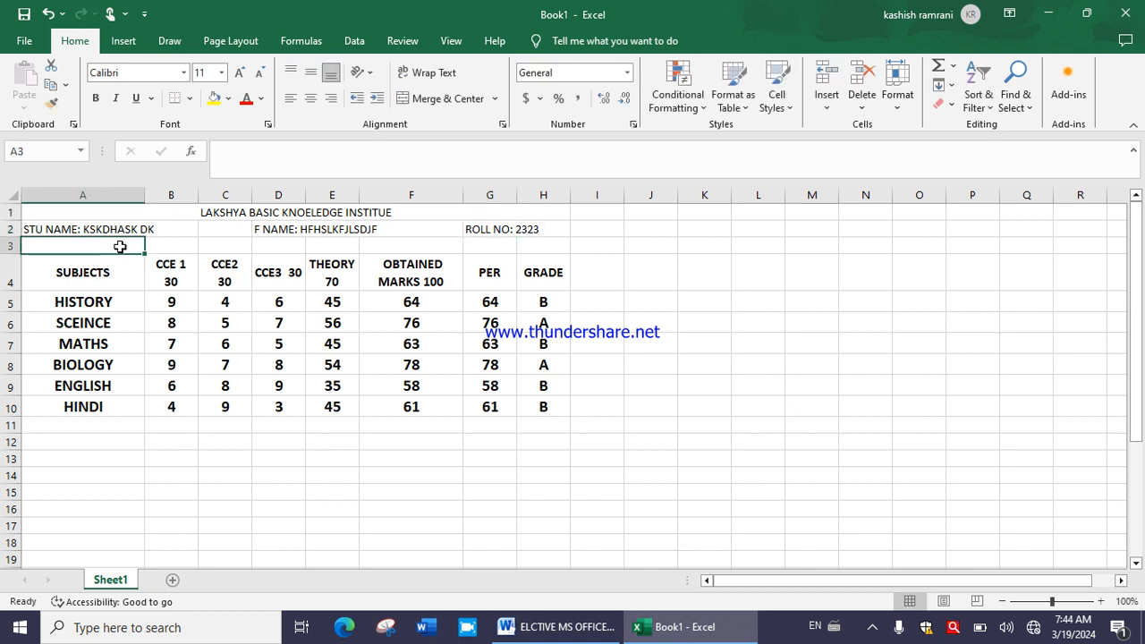
type("DOB: 233")
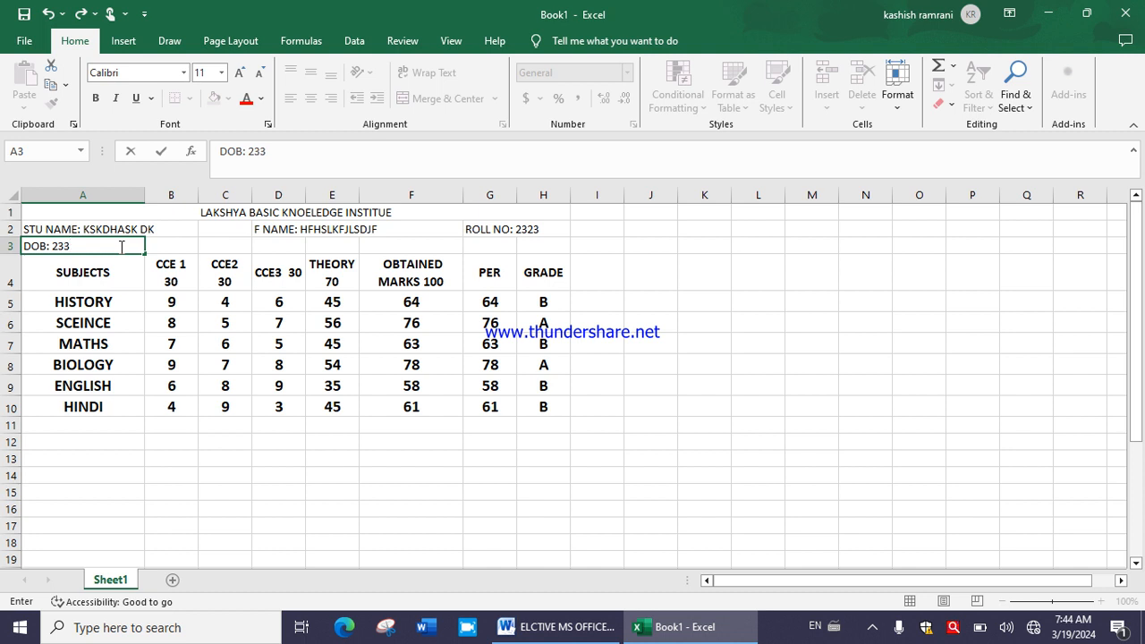
Enter "ENROLL NO :" with the enrollment number in D3 and the label "CLASS:" in G3
left_click(276, 250)
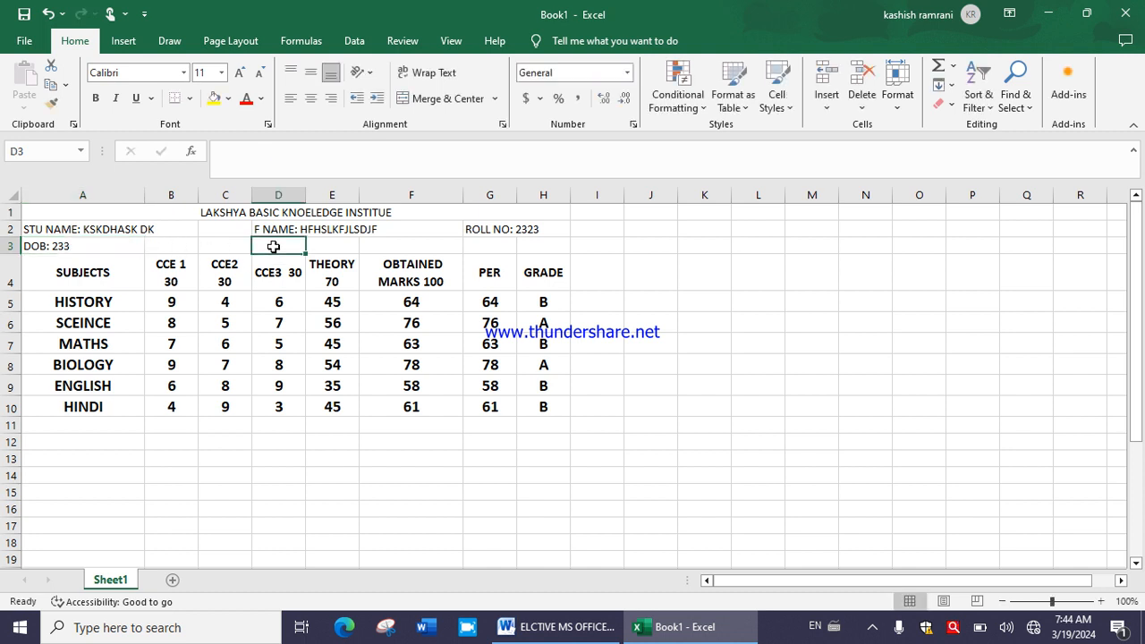
type("ENROLL NO :")
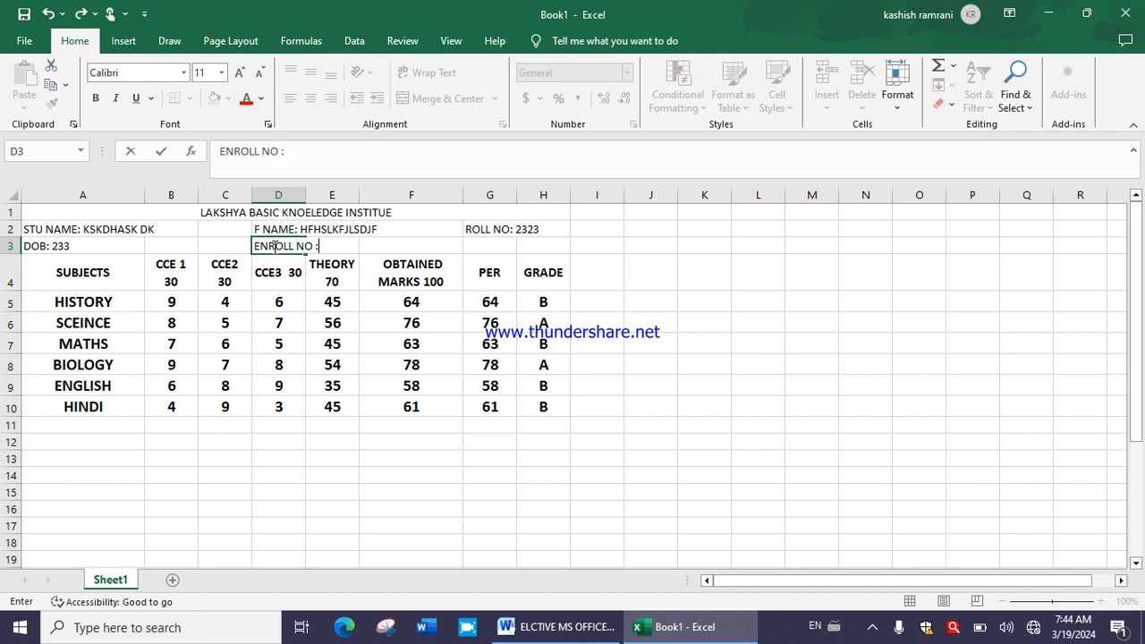
type("7987987")
key("Tab")
key("Tab")
key("Tab")
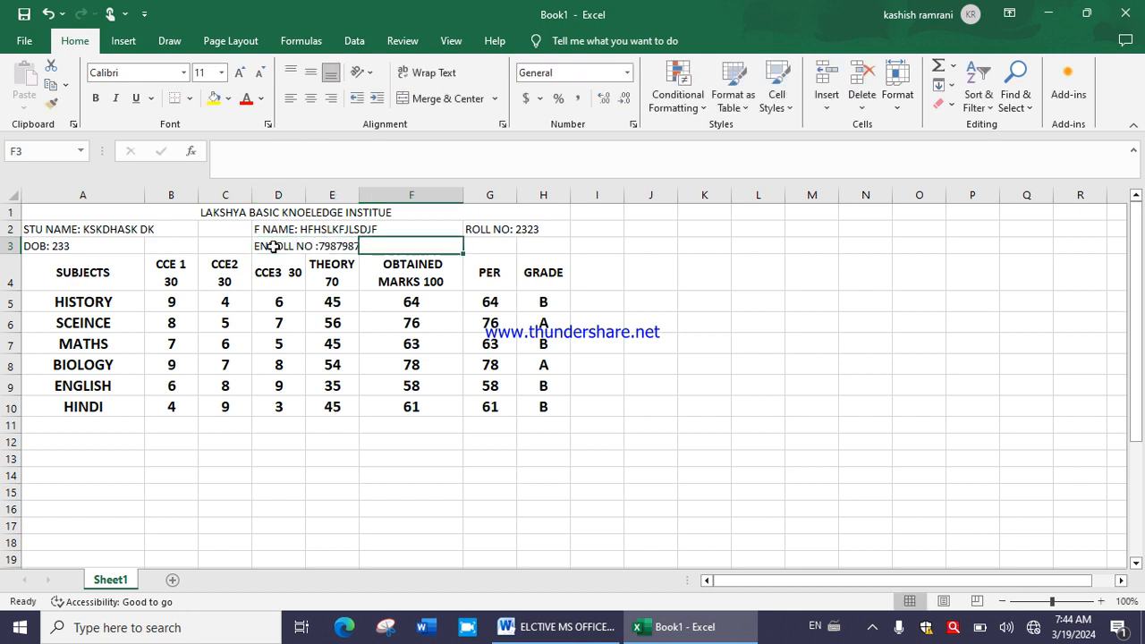
type("CLASS:")
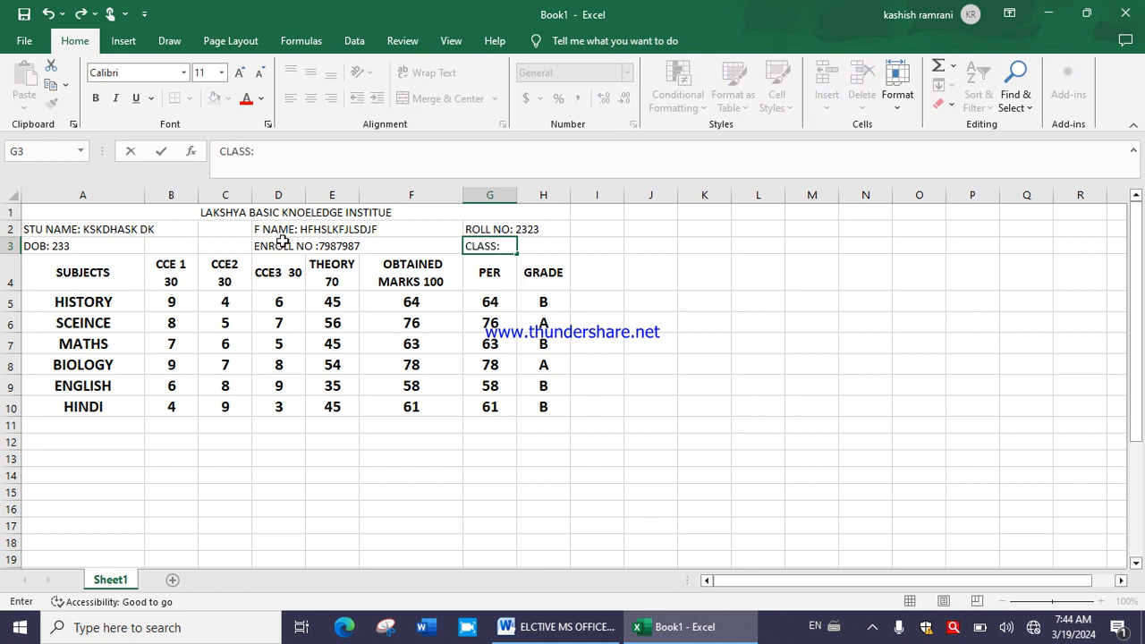
left_click(327, 229)
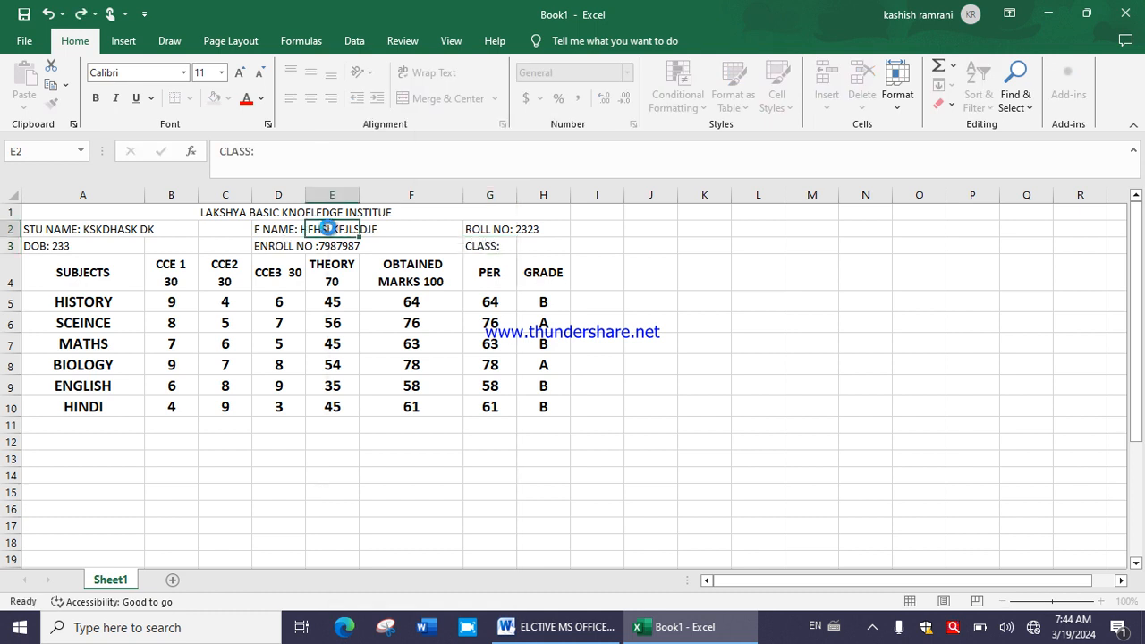
key("ctrl+shift+plus")
key("Escape")
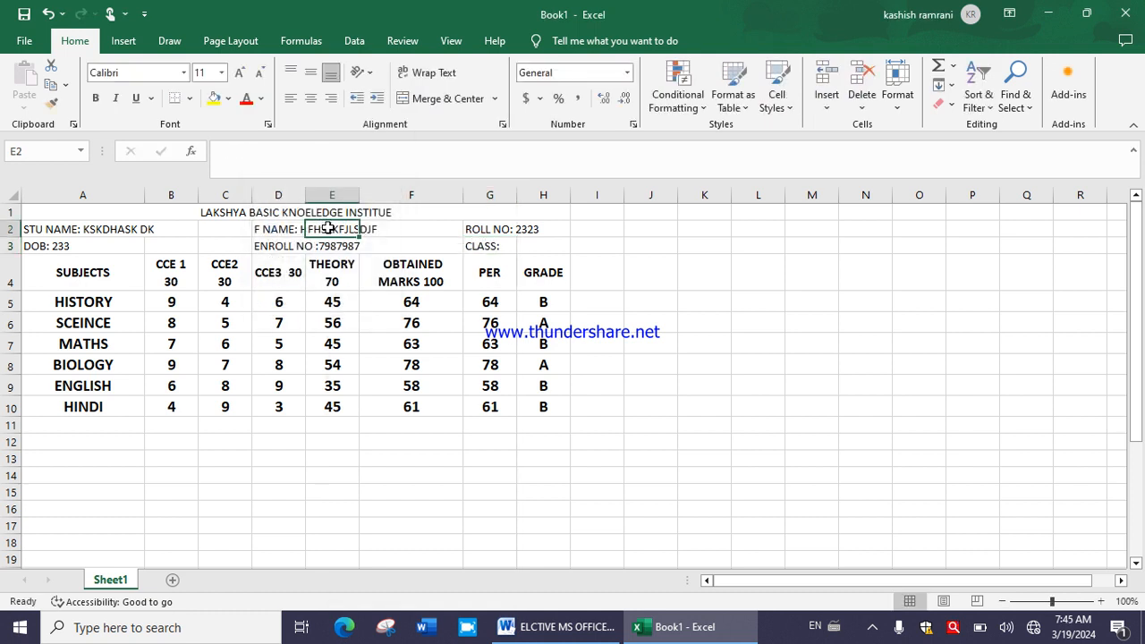
Complete the CLASS entry in G3 with "BSC IYEAR"
left_click(501, 243)
double_click(503, 245)
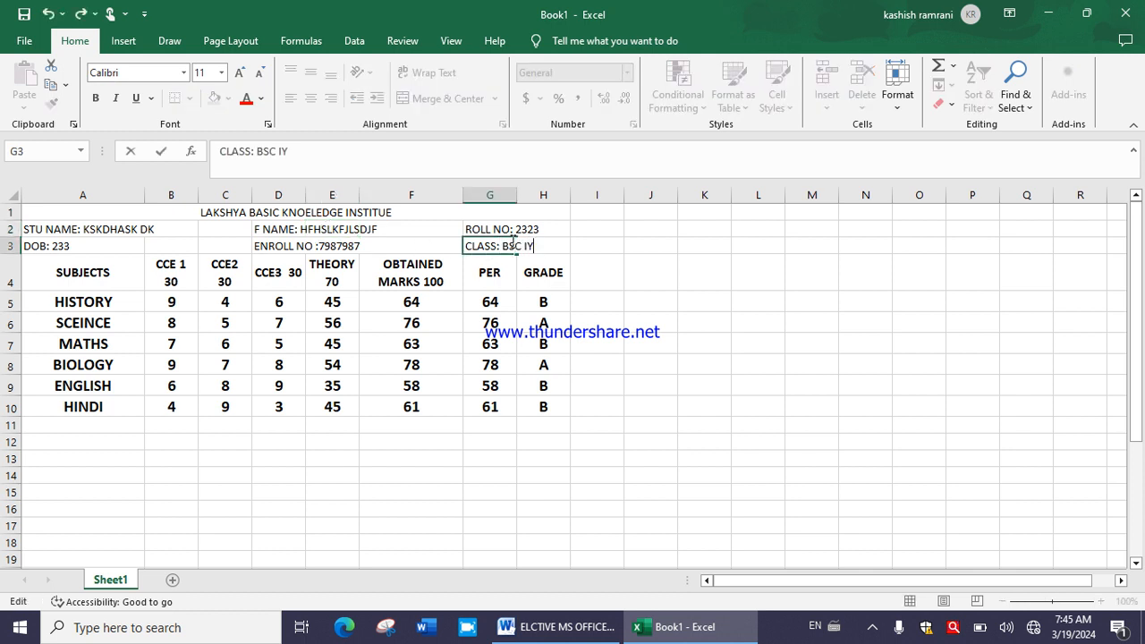
left_click(258, 363)
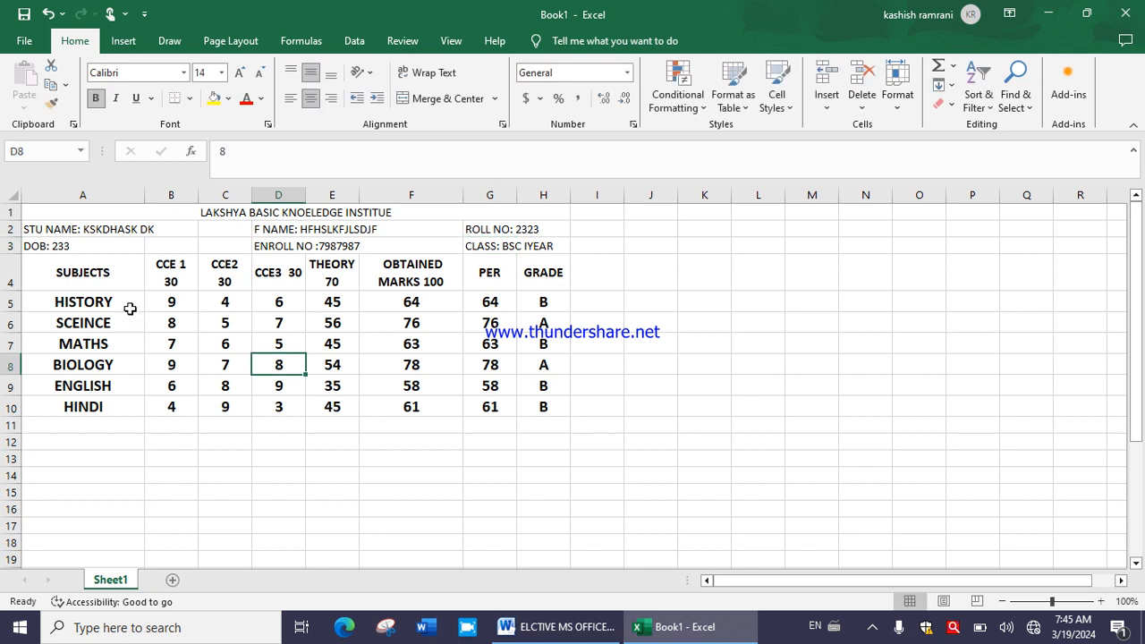
Copy the formatting of header cell B4 to the title and student detail rows, and merge and center the title across A1:G1
left_click_drag(99, 207, 550, 247)
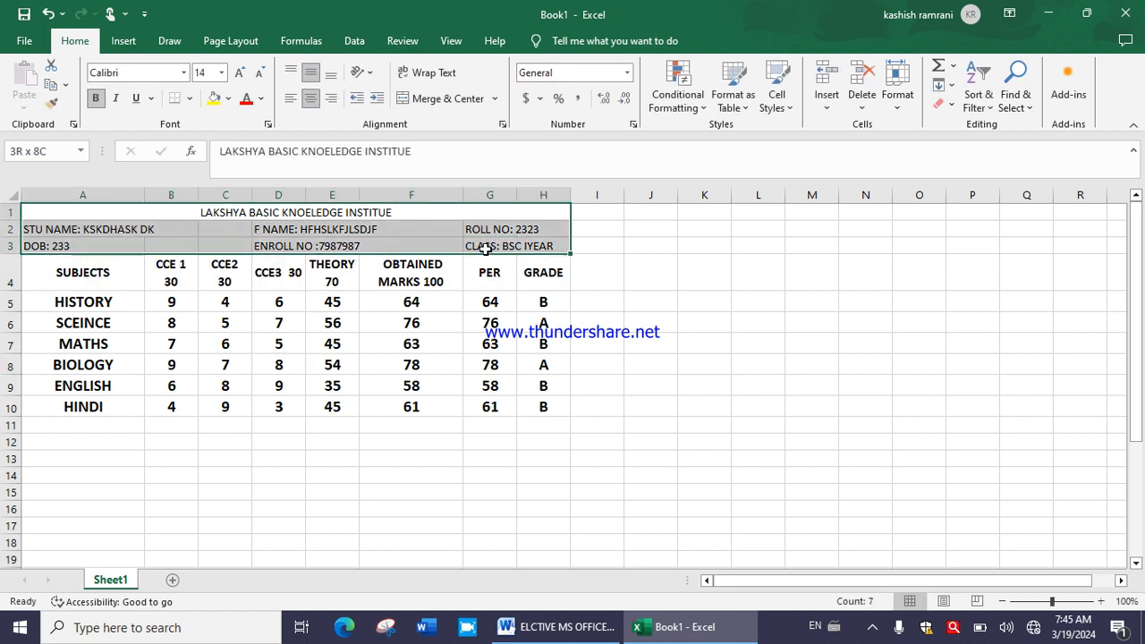
left_click(173, 267)
left_click(51, 103)
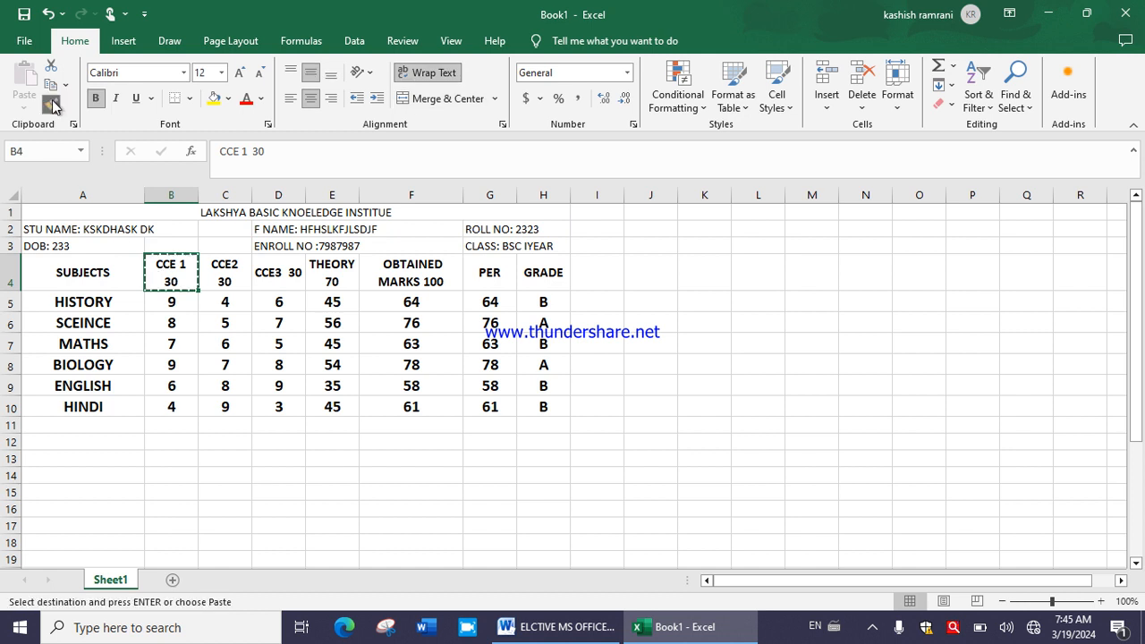
mouse_move(128, 213)
left_mouse_down()
mouse_move(168, 248)
mouse_move(206, 247)
left_mouse_up()
left_click_drag(139, 230, 486, 230)
left_click(434, 98)
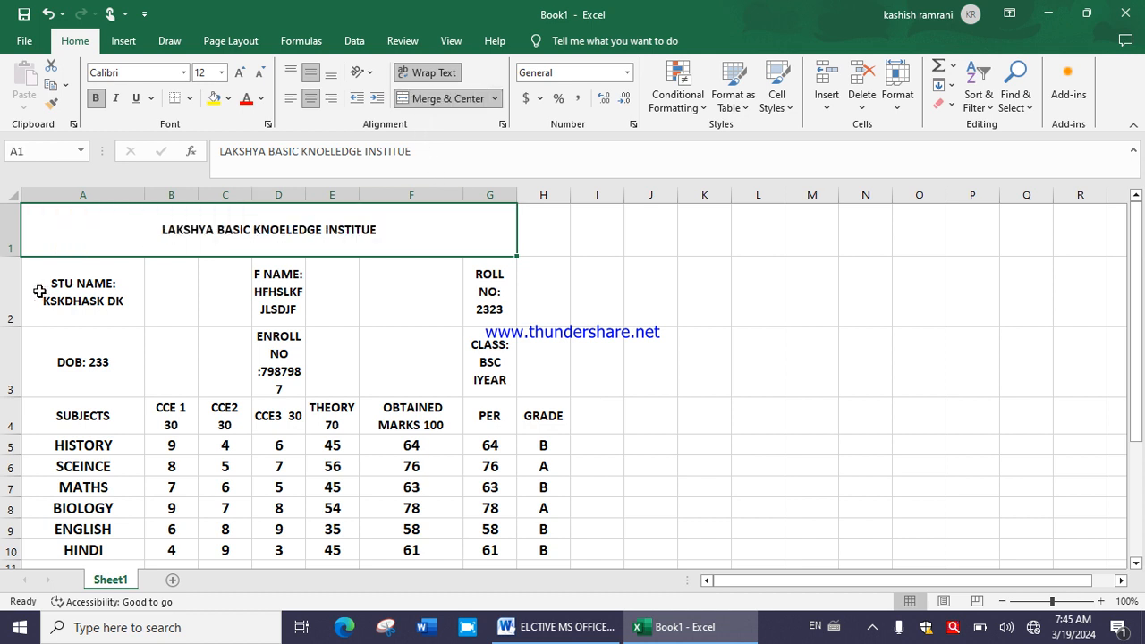
Reduce the heights of rows 1 to 3 together, leaving row 2 tall enough for two lines of text
left_click_drag(11, 240, 32, 375)
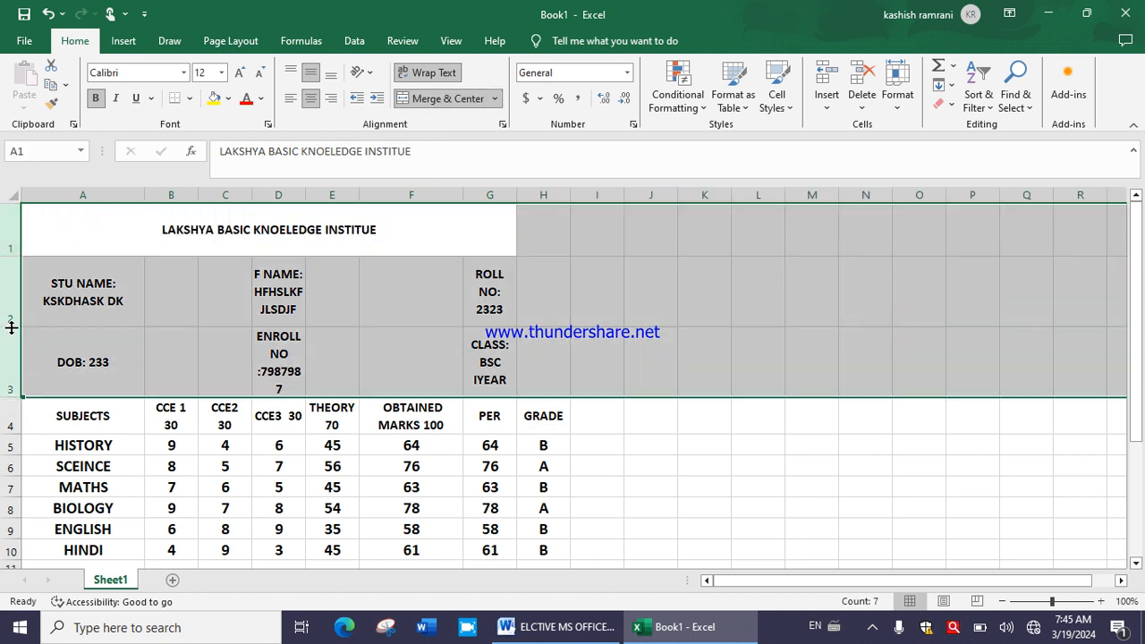
left_click_drag(12, 328, 38, 282)
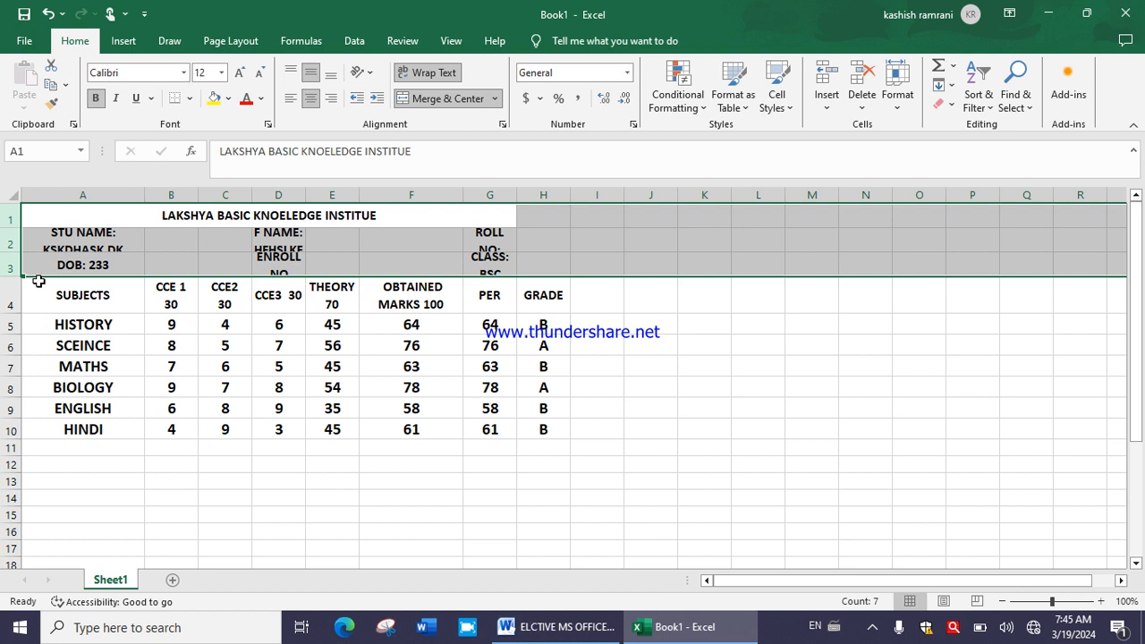
left_click(45, 269)
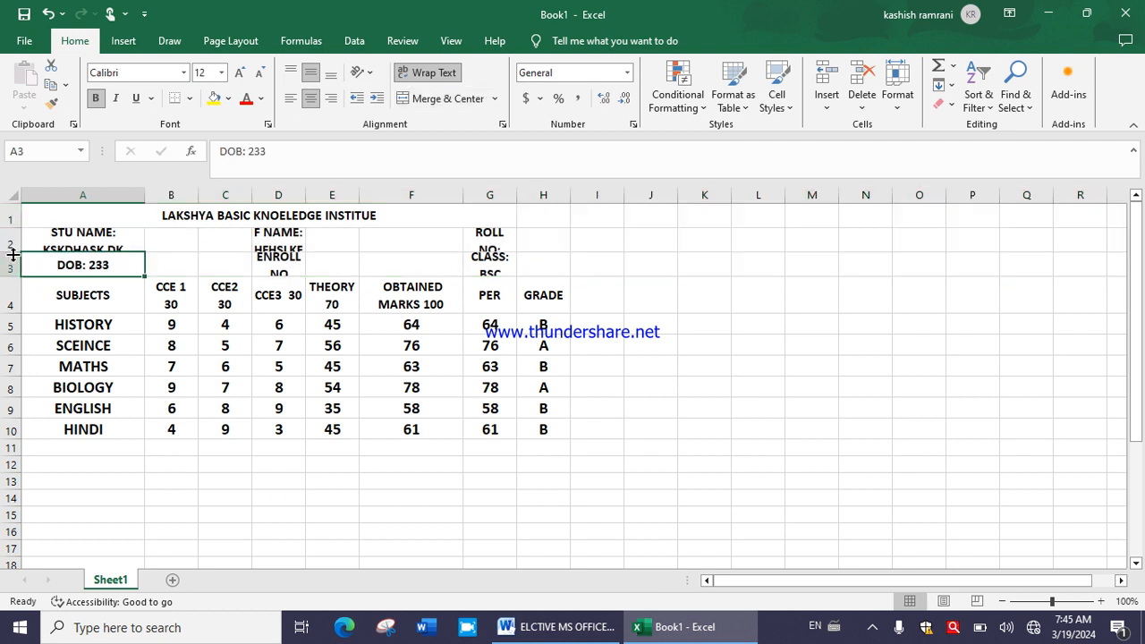
left_click_drag(12, 255, 13, 265)
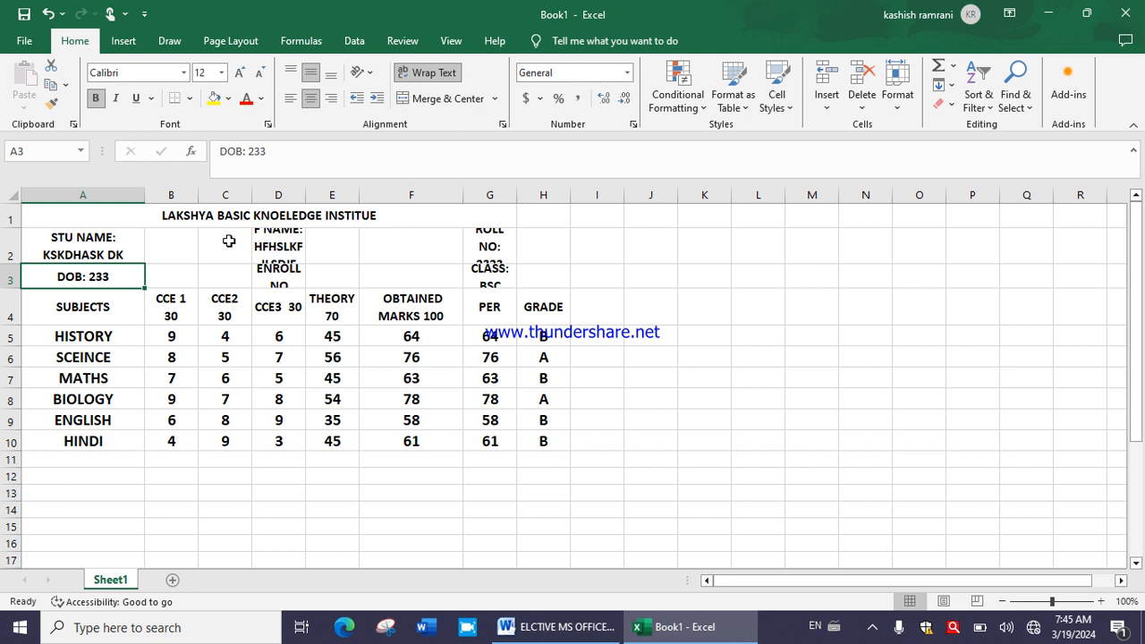
Merge and center the father's name across C2:E2 and the enrollment number across C3:E3
left_click_drag(229, 241, 327, 238)
left_click(445, 98)
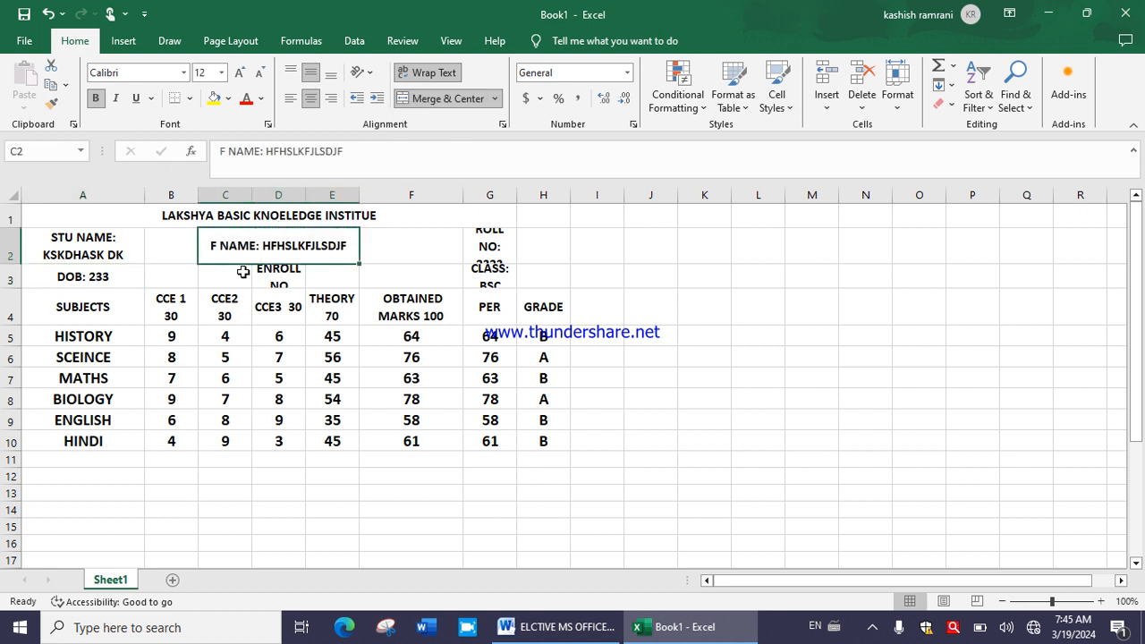
left_click_drag(229, 277, 340, 263)
left_click(445, 98)
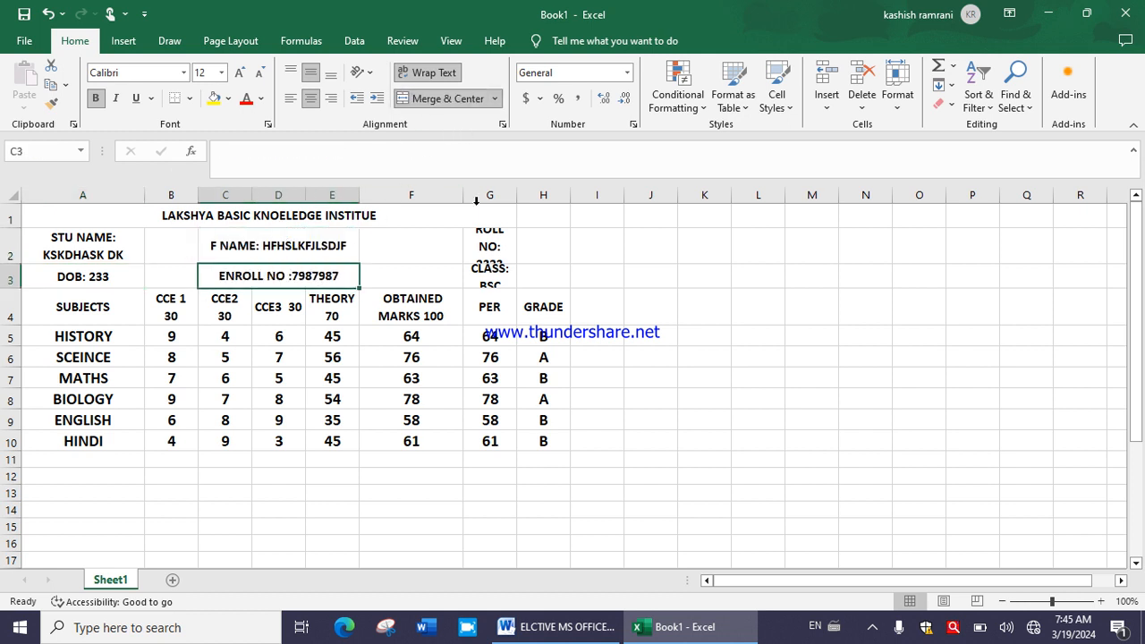
Merge and center the roll number across F2:G2 and the class across F3:G3
left_click_drag(453, 253, 488, 248)
left_click(443, 101)
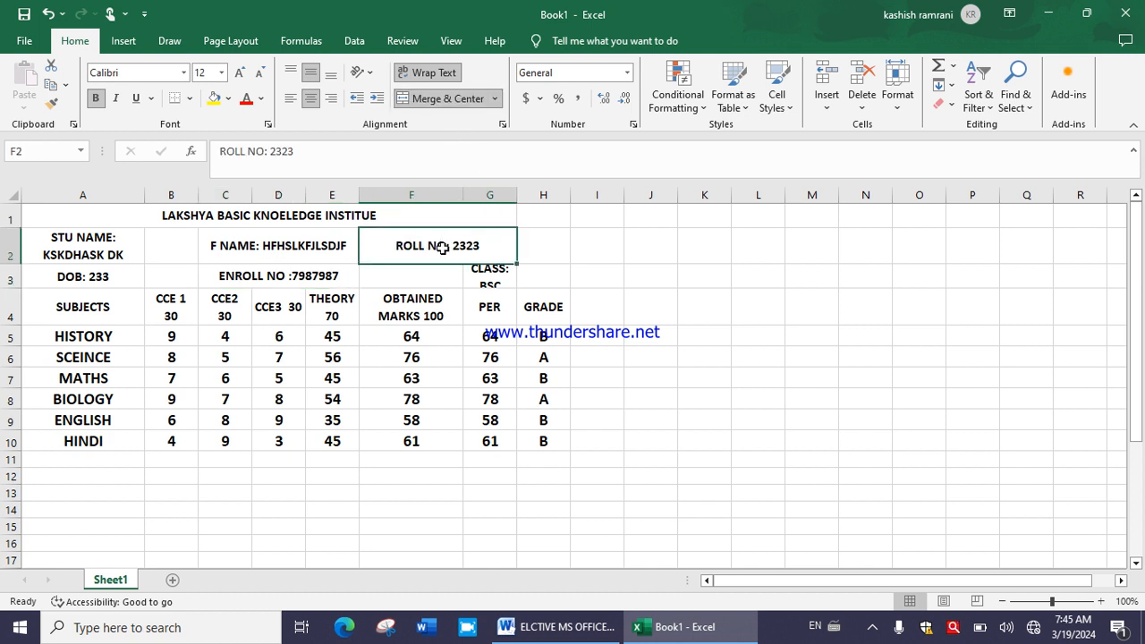
left_click_drag(433, 277, 494, 273)
left_click(445, 98)
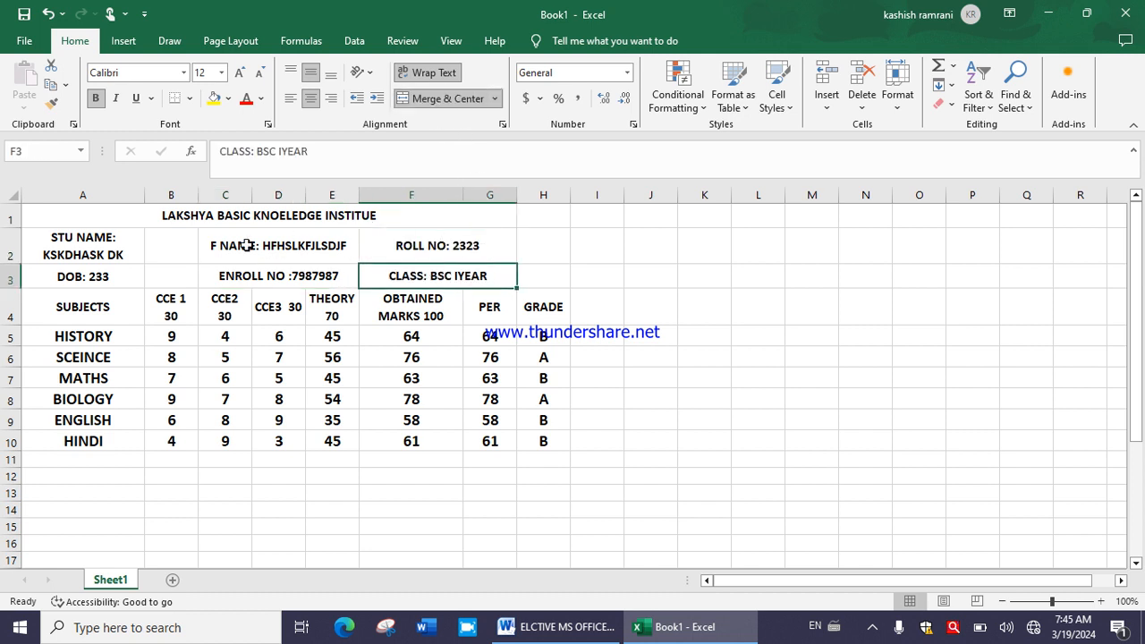
Merge and center the student name across A2:B2 and the DOB entry across A3:B3
left_click_drag(92, 251, 170, 252)
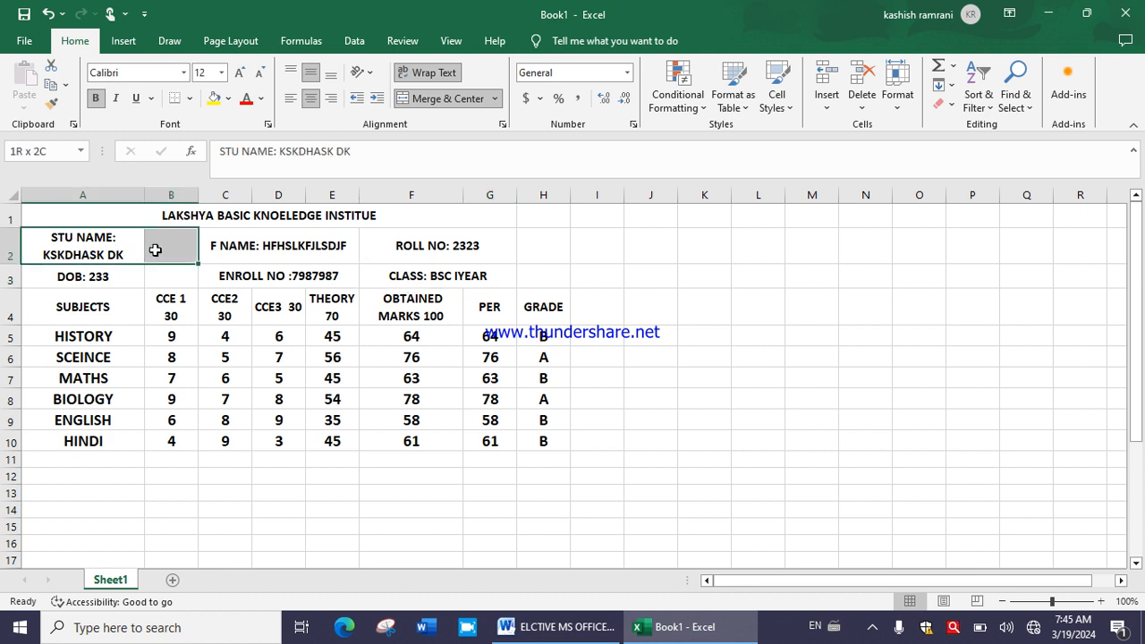
left_click(439, 98)
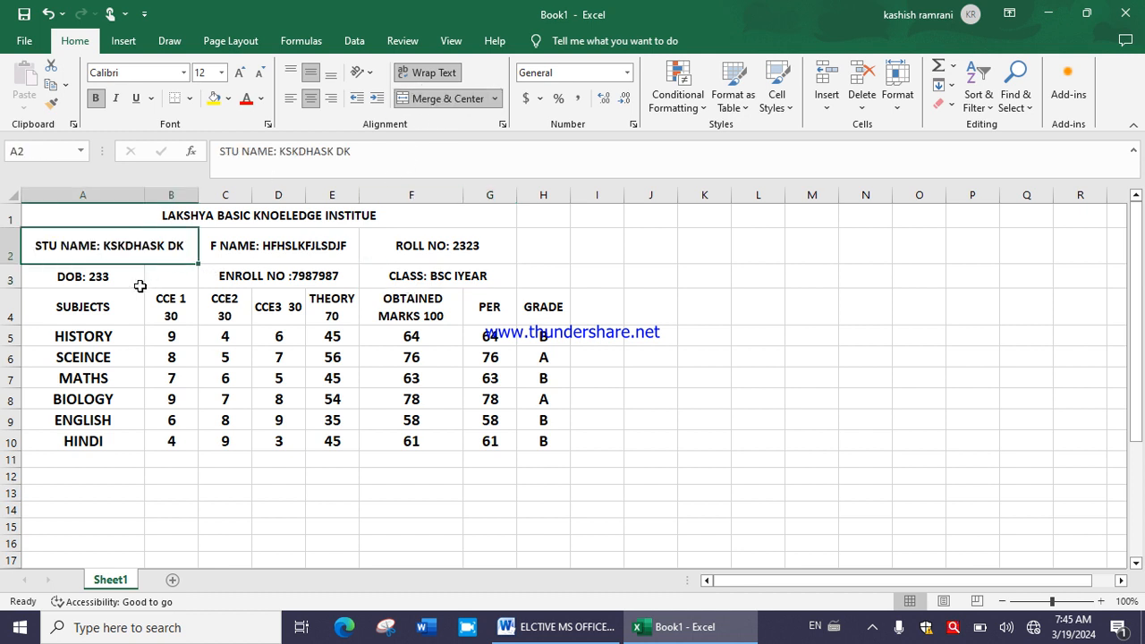
left_click(49, 279)
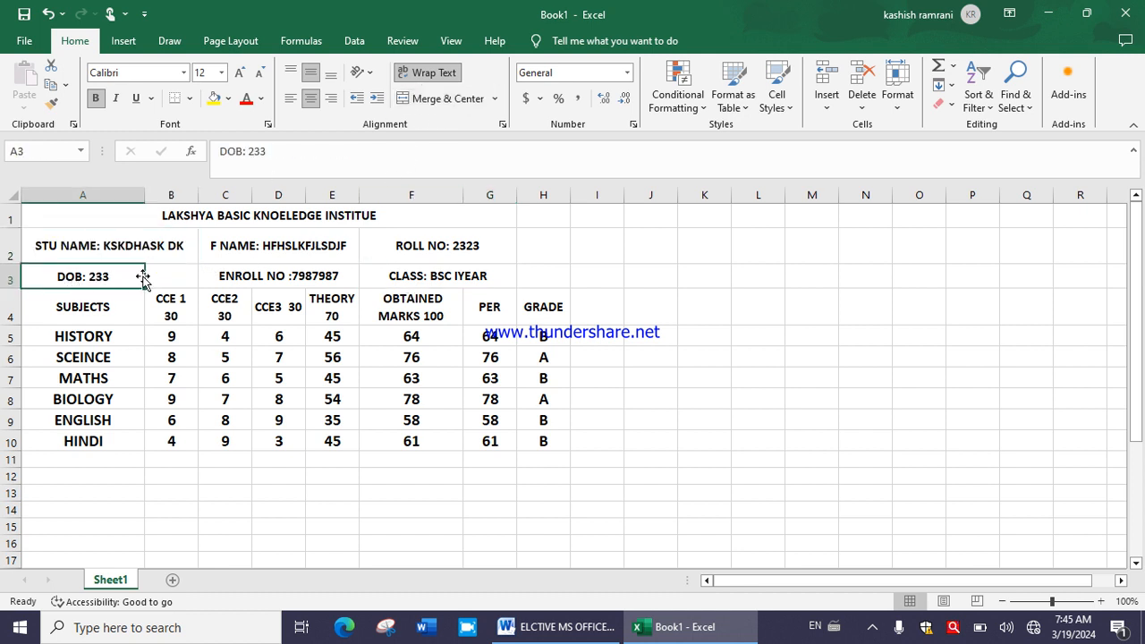
left_click_drag(143, 279, 161, 276)
left_click(439, 98)
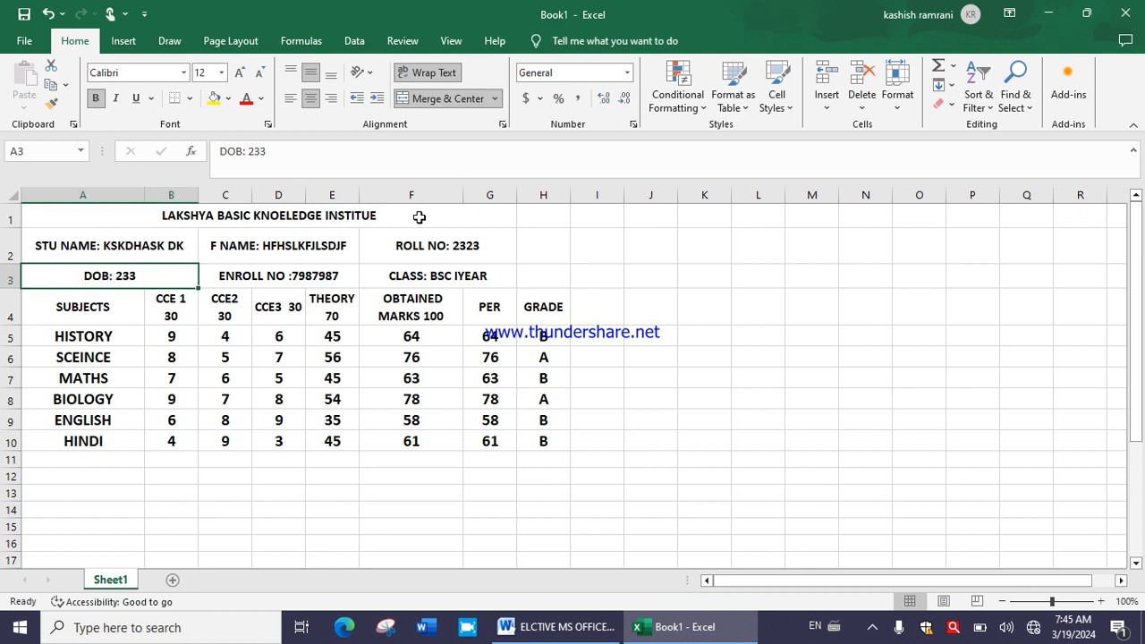
left_click(283, 335)
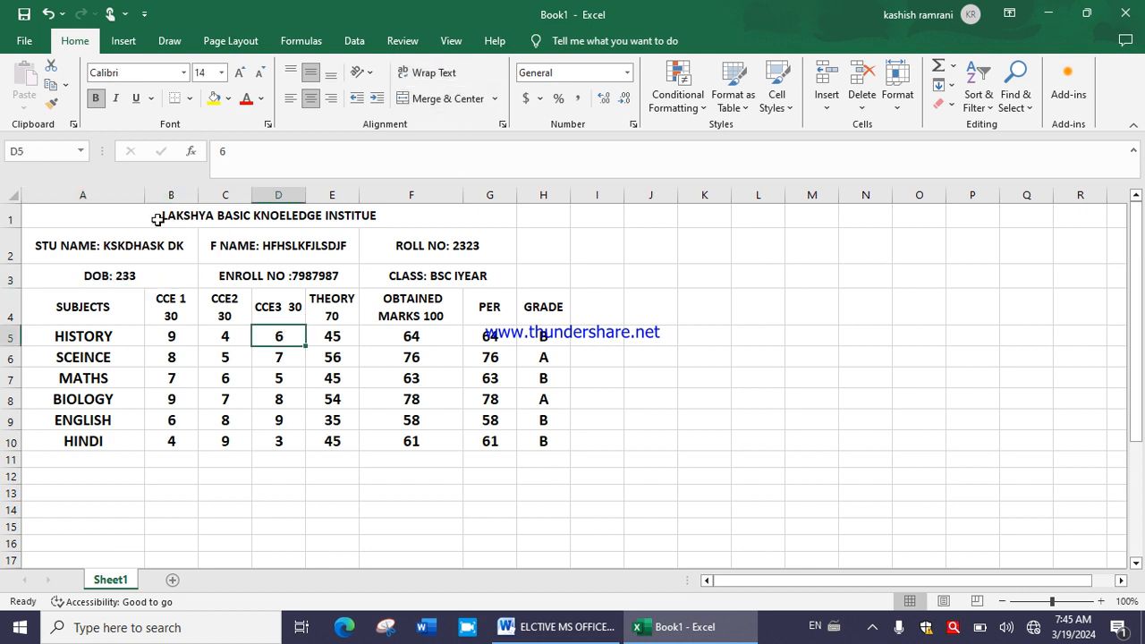
left_click_drag(158, 220, 532, 449)
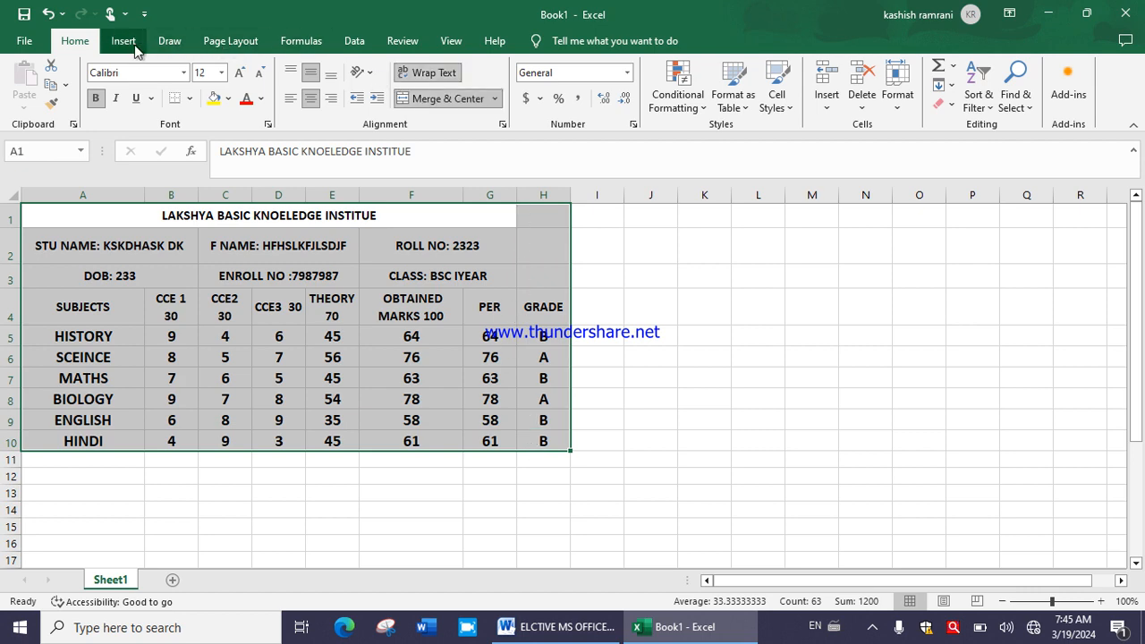
left_click(736, 100)
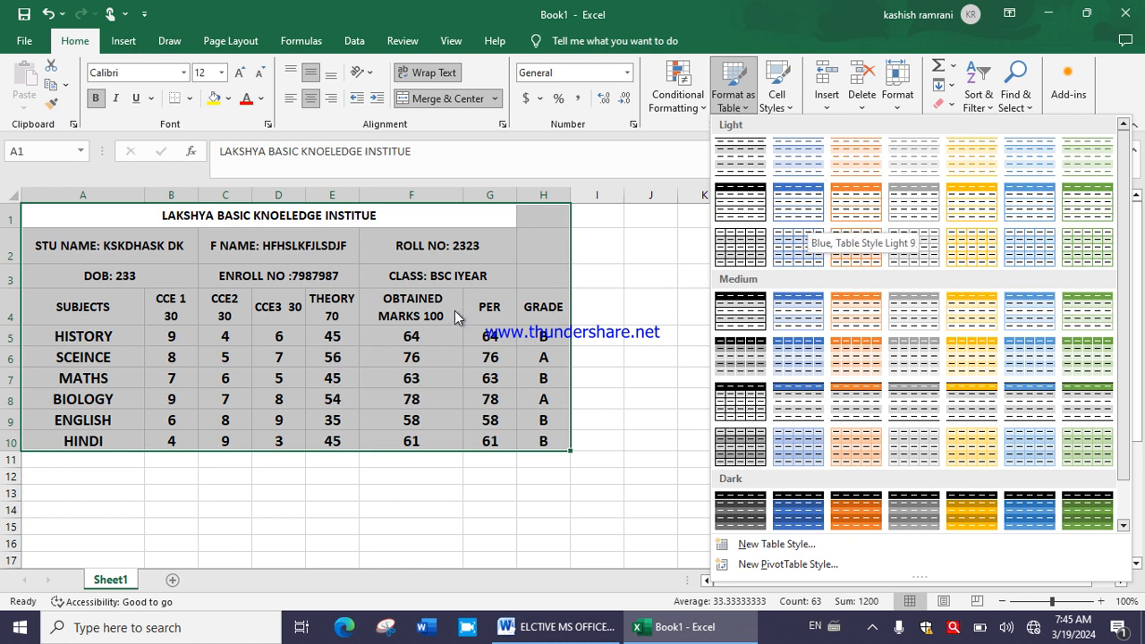
key("Escape")
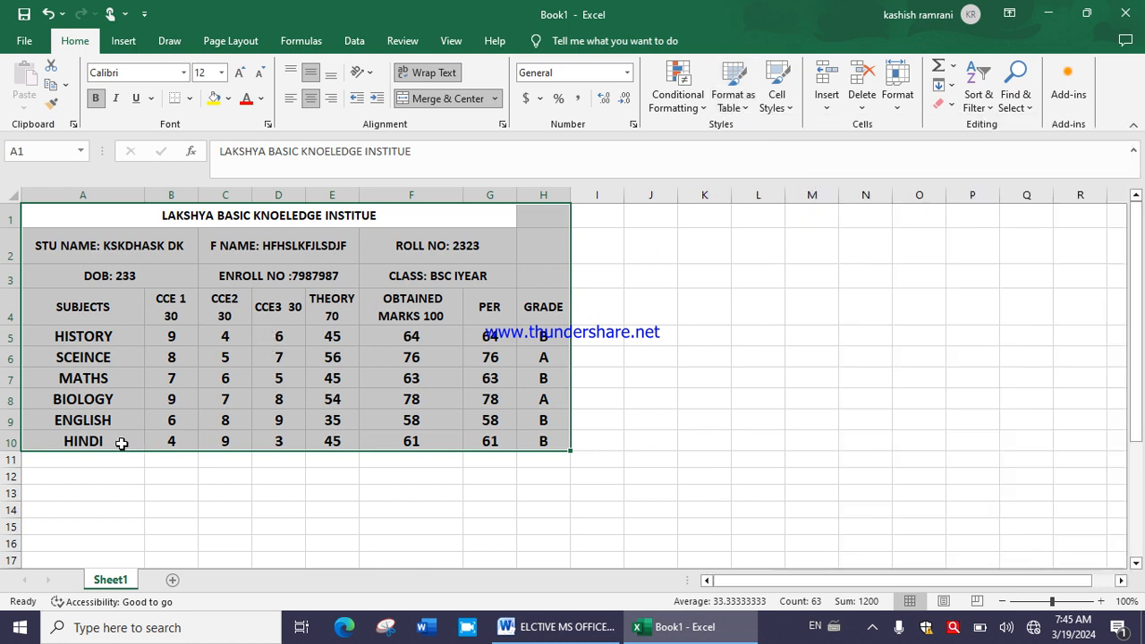
Enter the labels "STATUS" in A12 and "GRADE" in A13 below the marks table
left_click(98, 478)
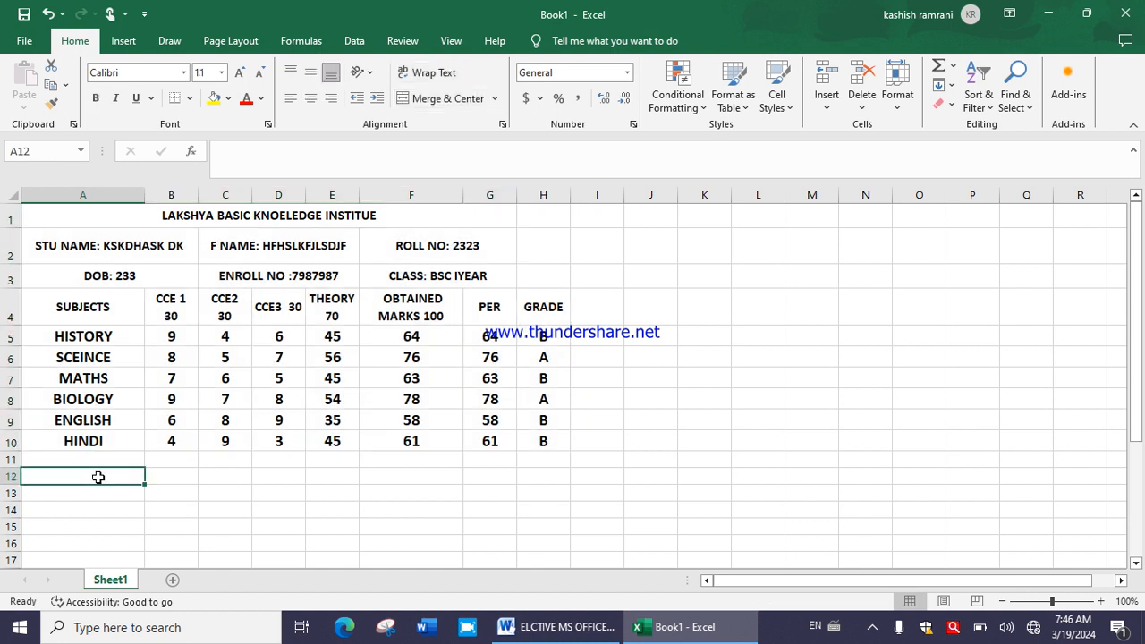
type("PA")
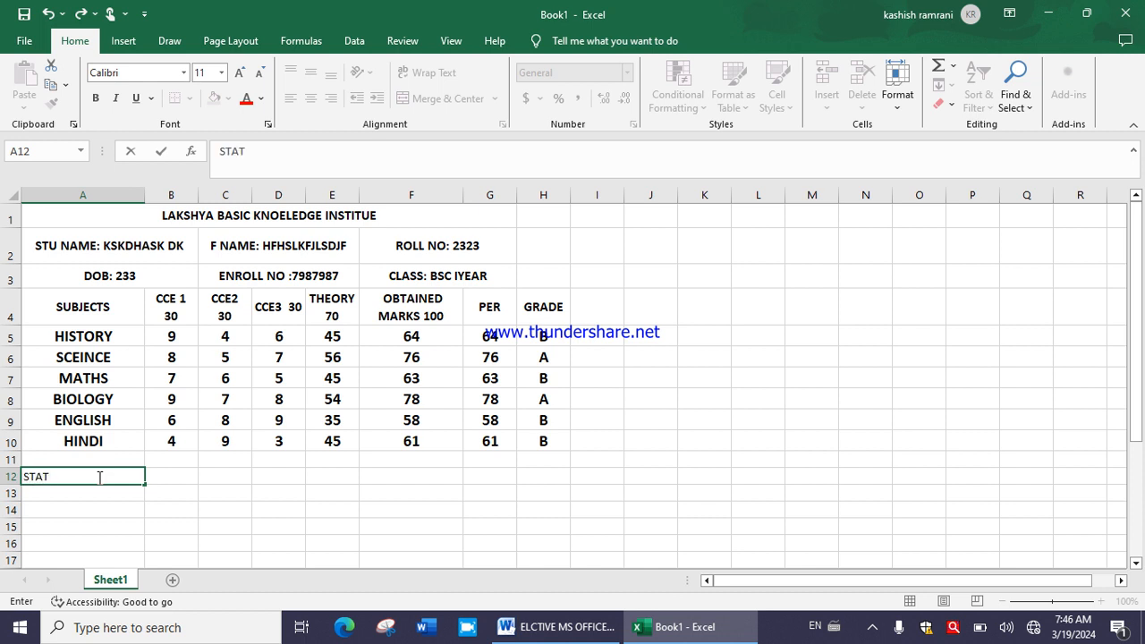
key("Return")
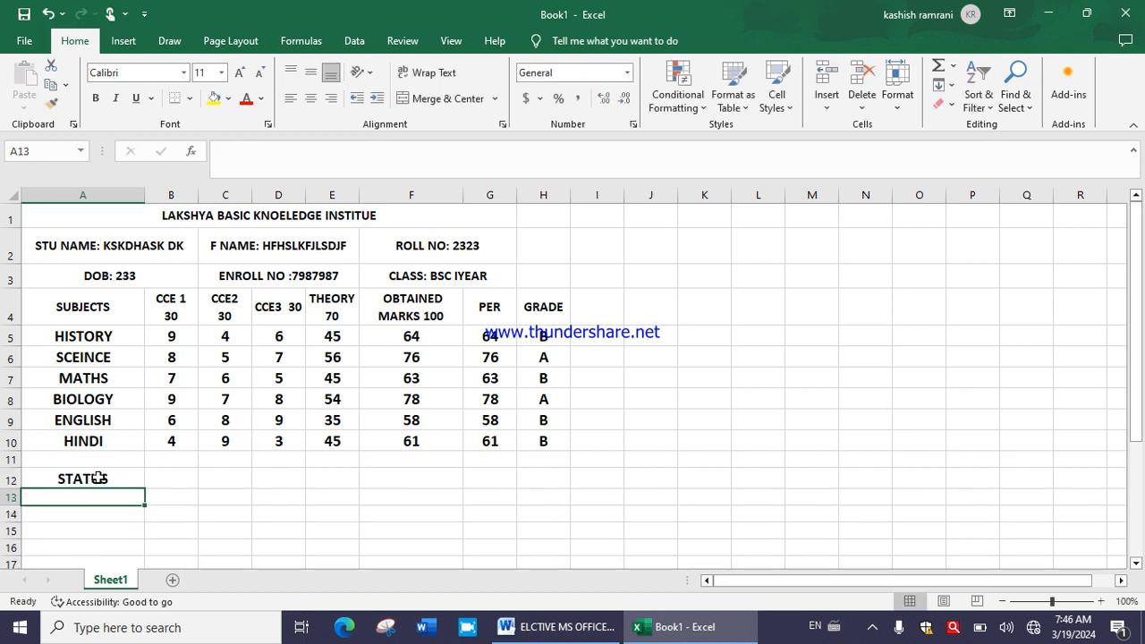
type("GRADE")
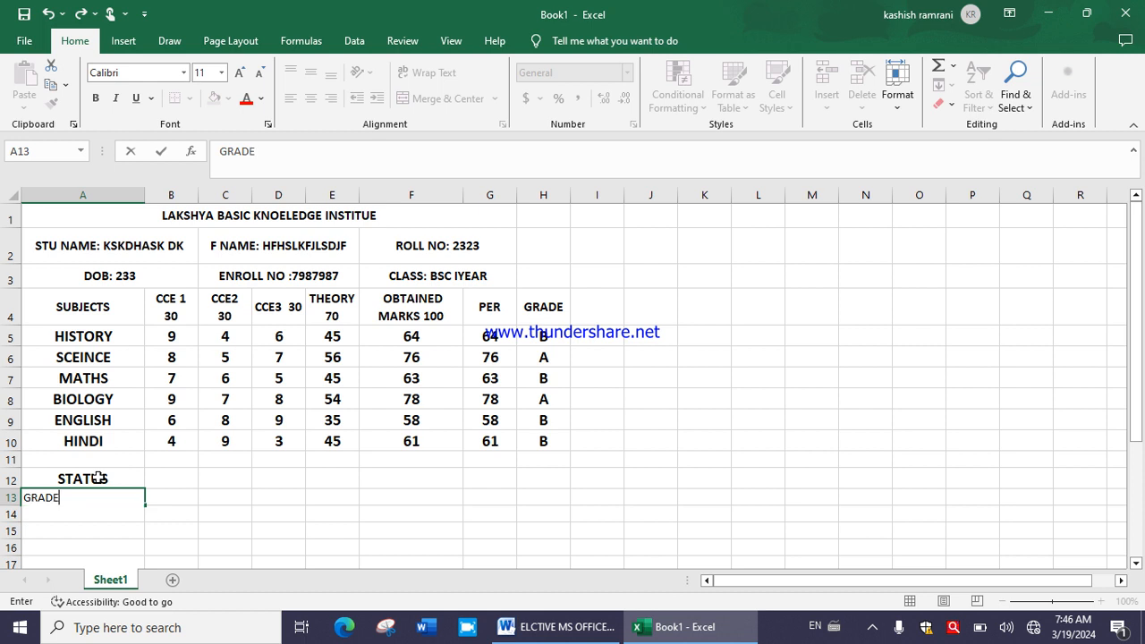
key("Tab")
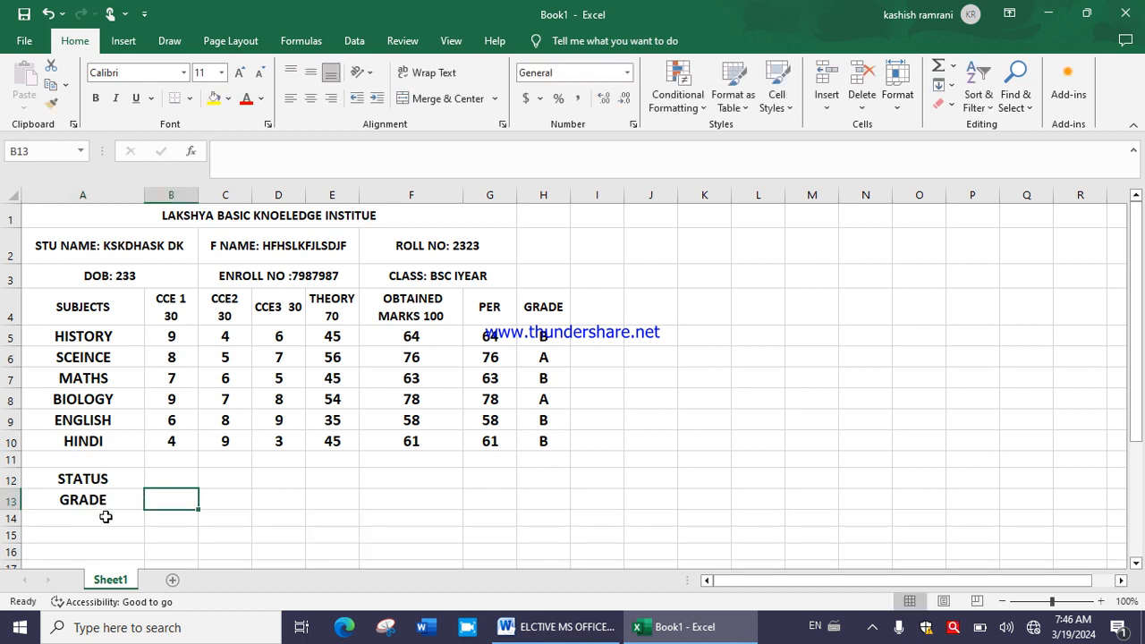
Enter the label "PERCENT" in A14 and move it to E12
left_click(105, 518)
type("PERCENT")
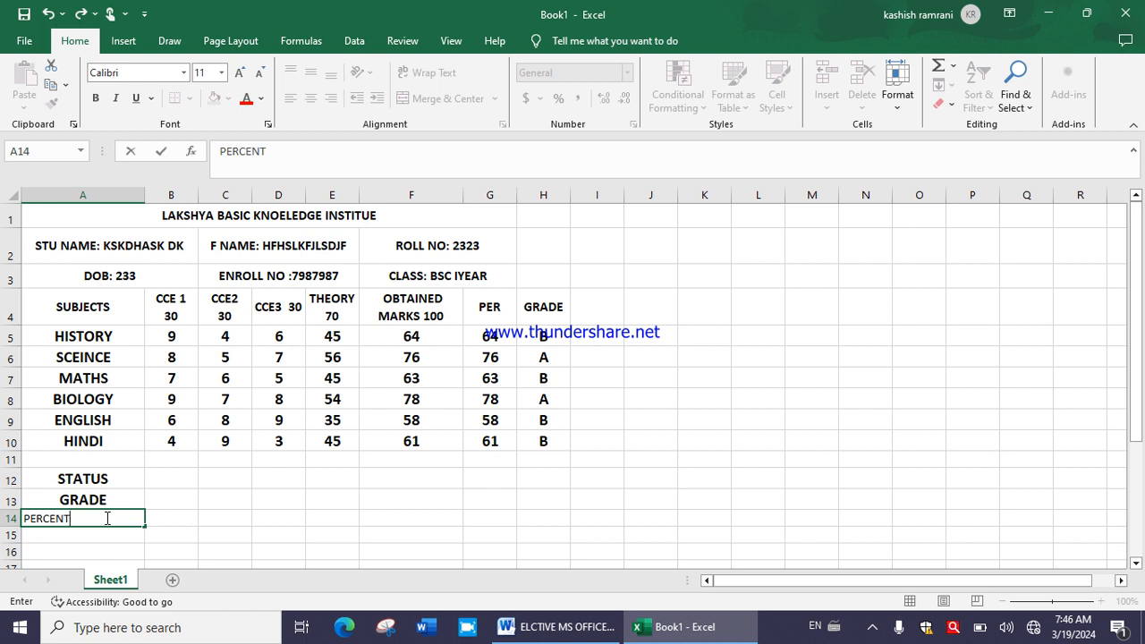
key("Tab")
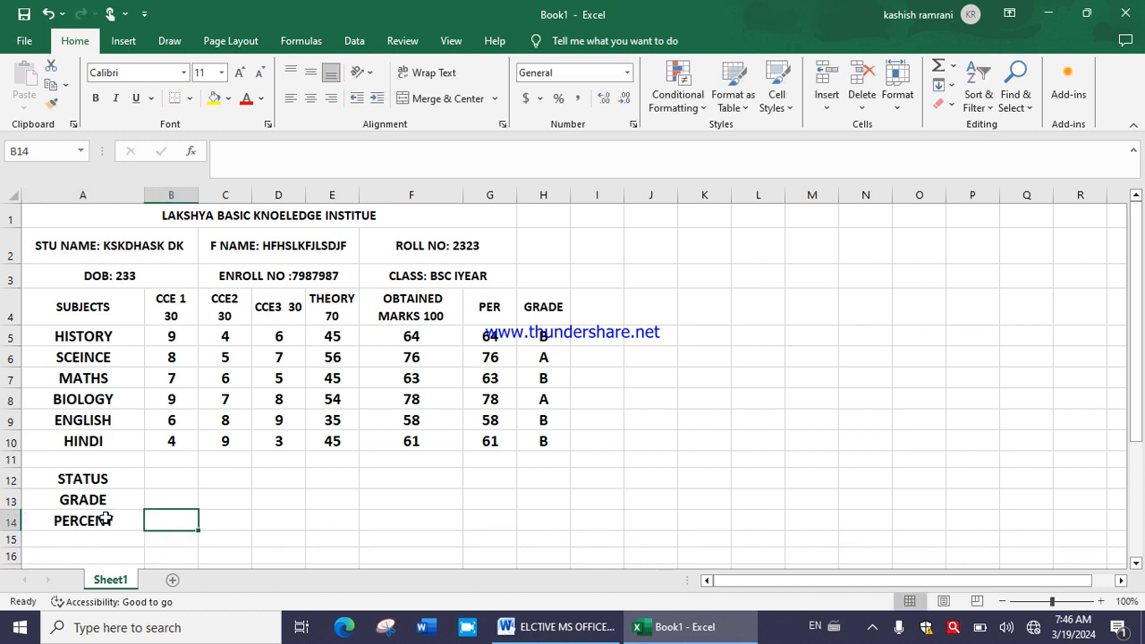
left_click(106, 518)
key("ctrl+x")
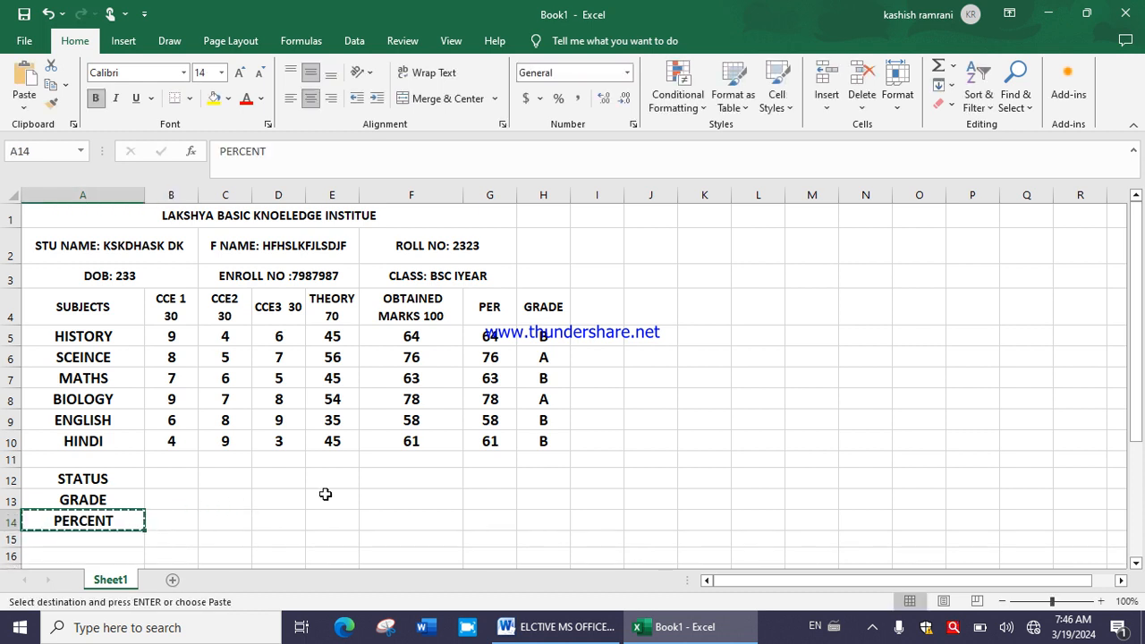
left_click(332, 479)
key("ctrl+v")
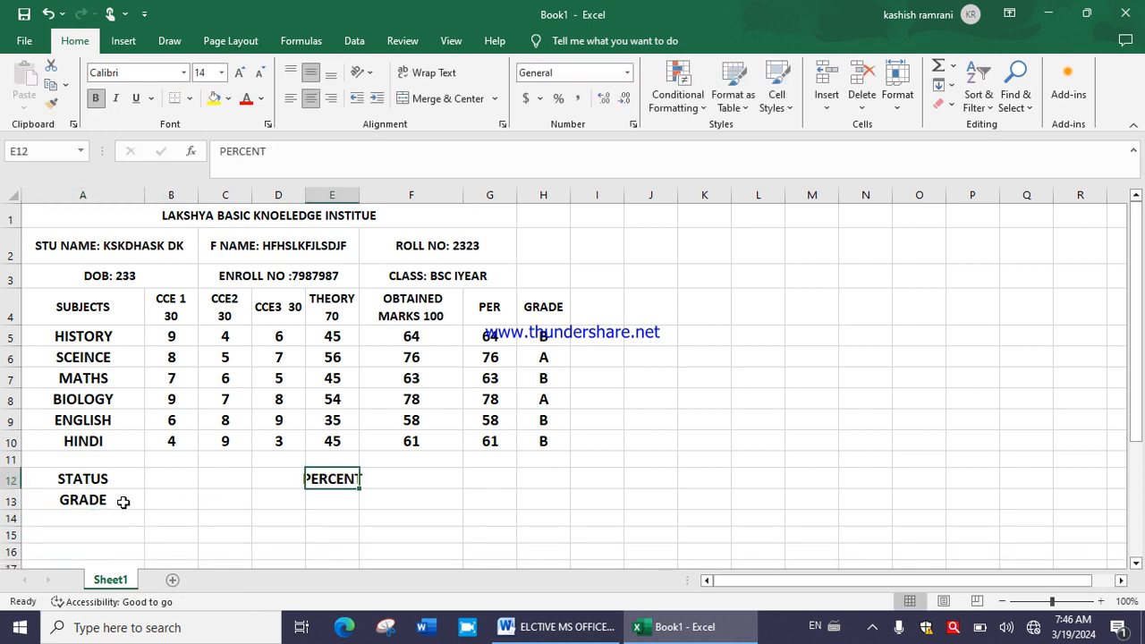
Enter "TOTAL" in E13 and copy the formatting of the PERCENT label onto it
left_click(338, 497)
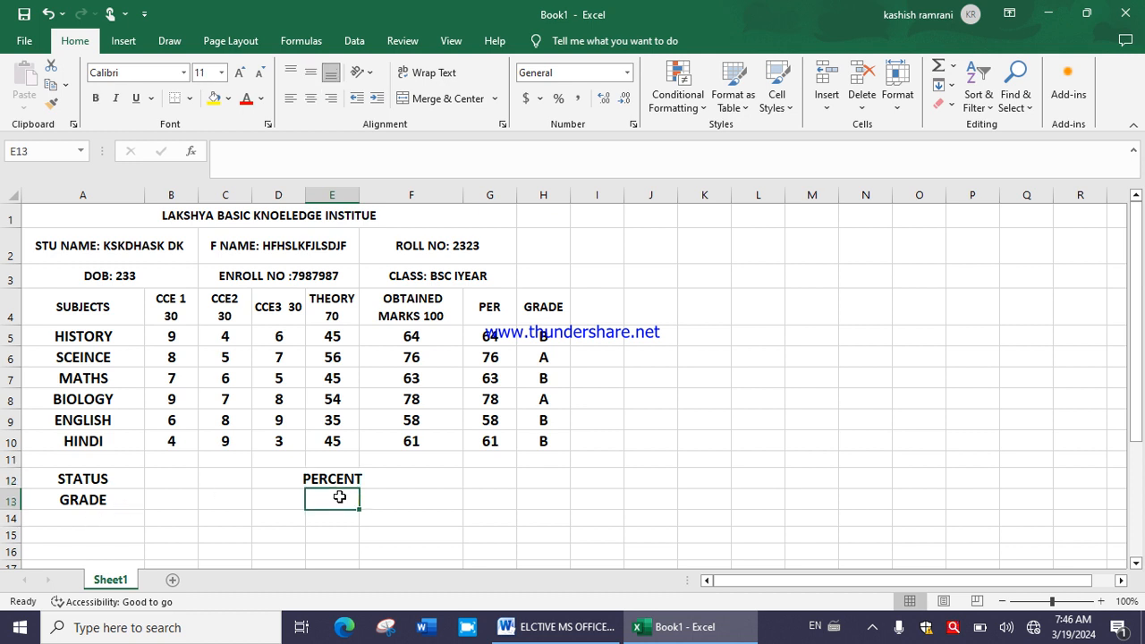
type("TOTAL")
key("Tab")
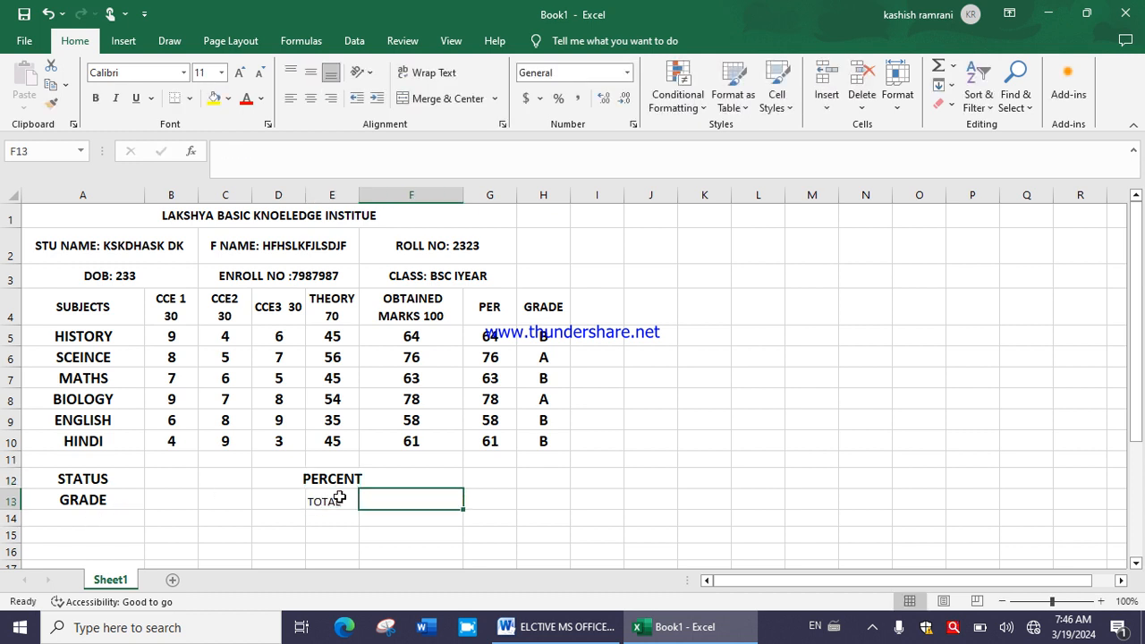
left_click(340, 479)
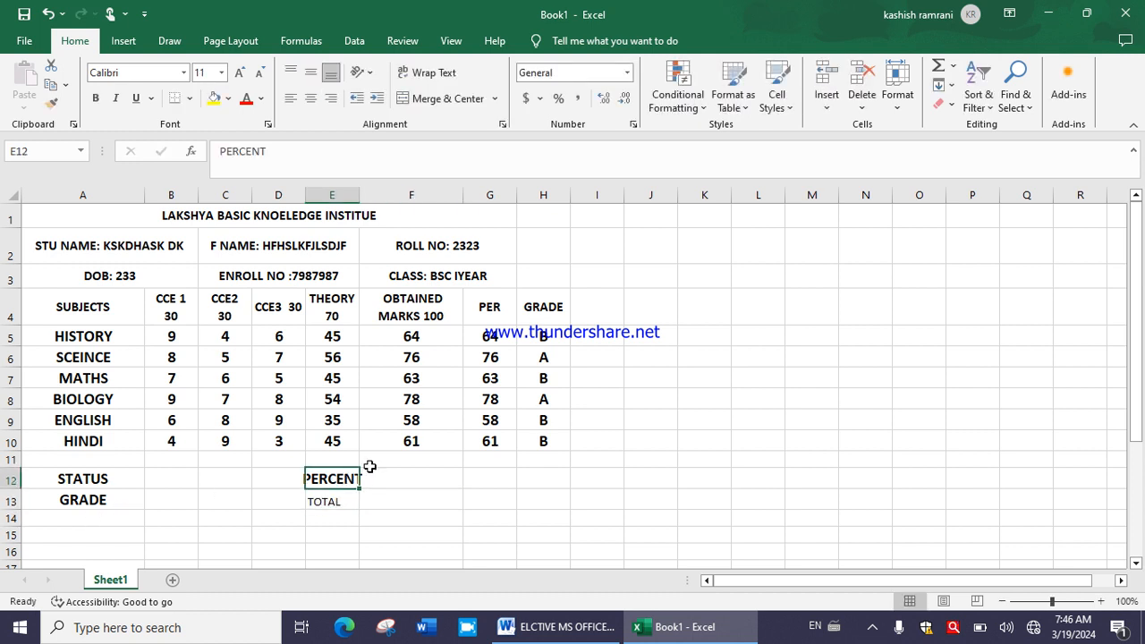
left_click(51, 103)
left_click(324, 501)
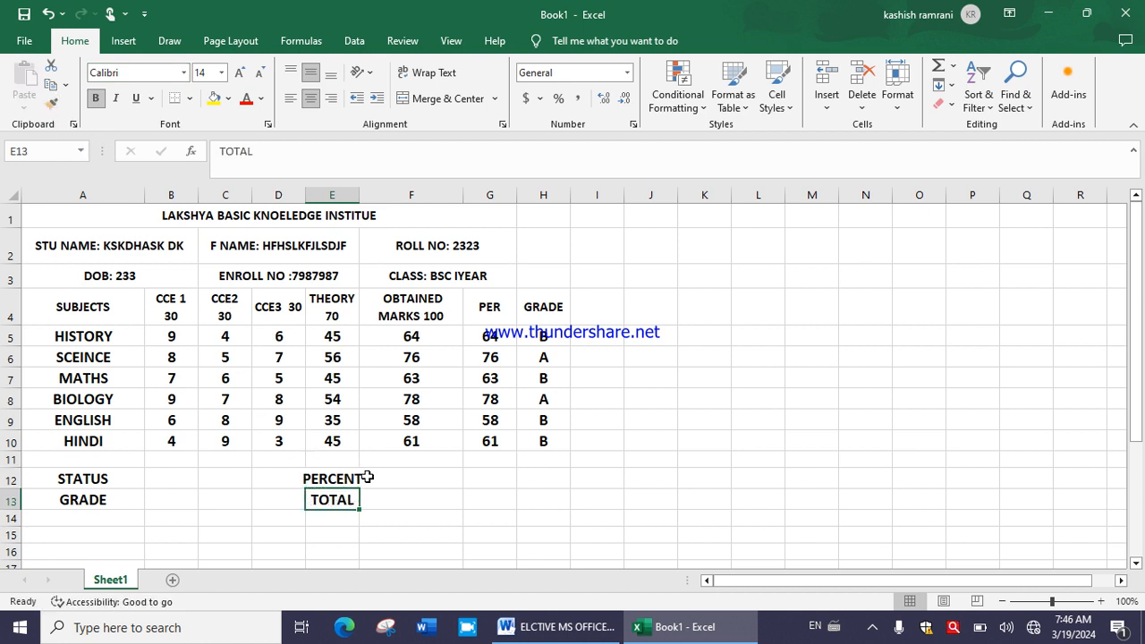
left_click(399, 479)
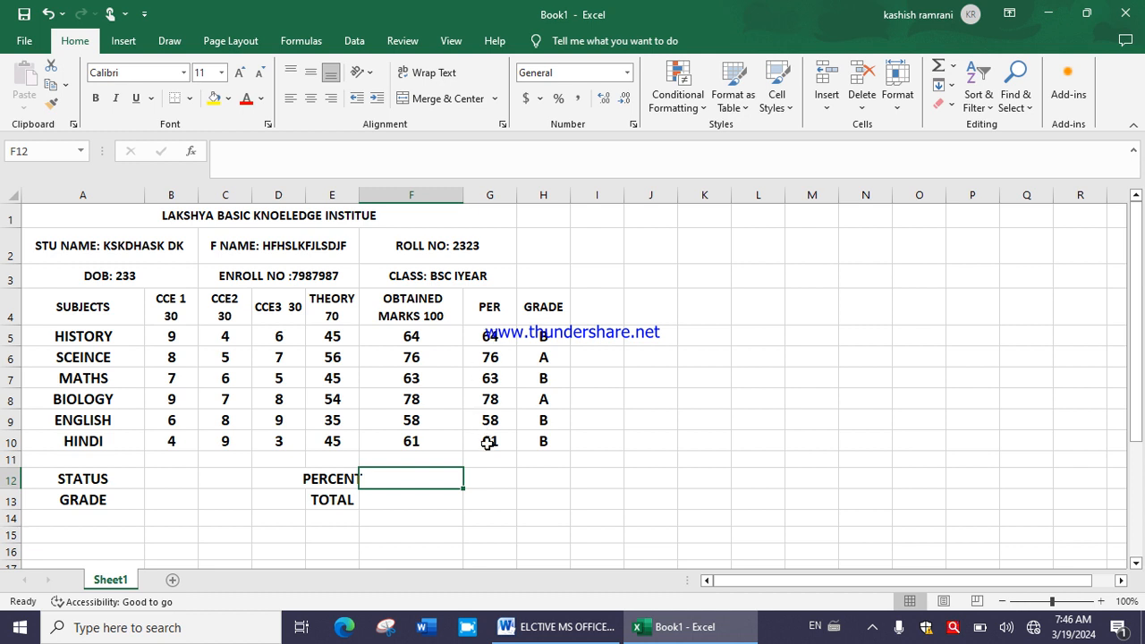
Try to calculate the overall percent in F12 with the formula =G5:G10/6, and clear the cell
type("=")
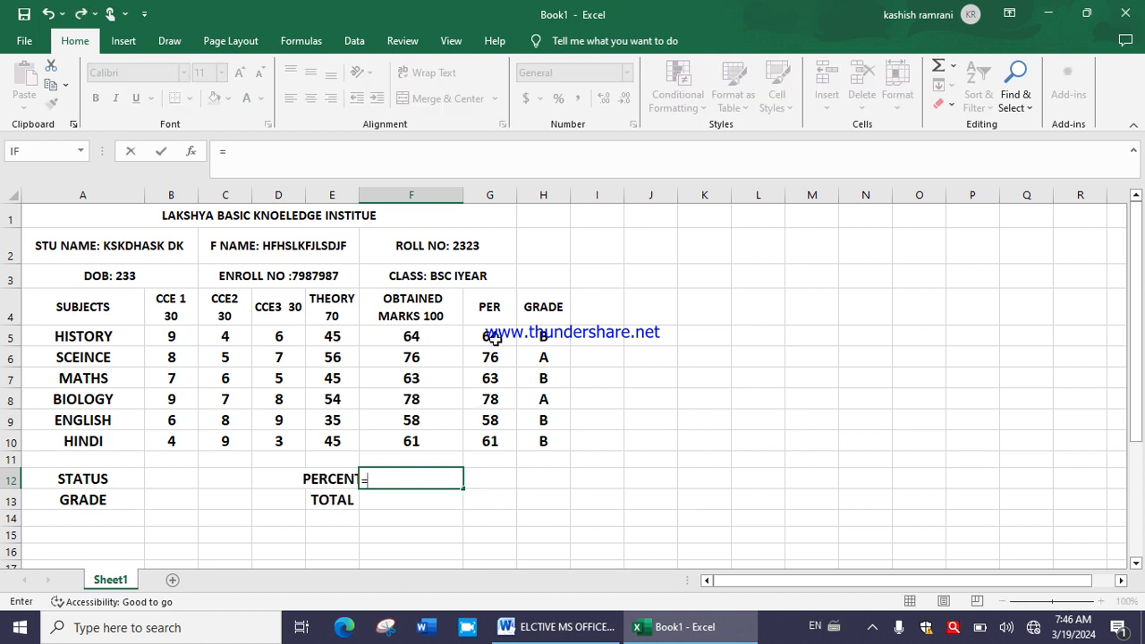
left_click_drag(495, 336, 495, 440)
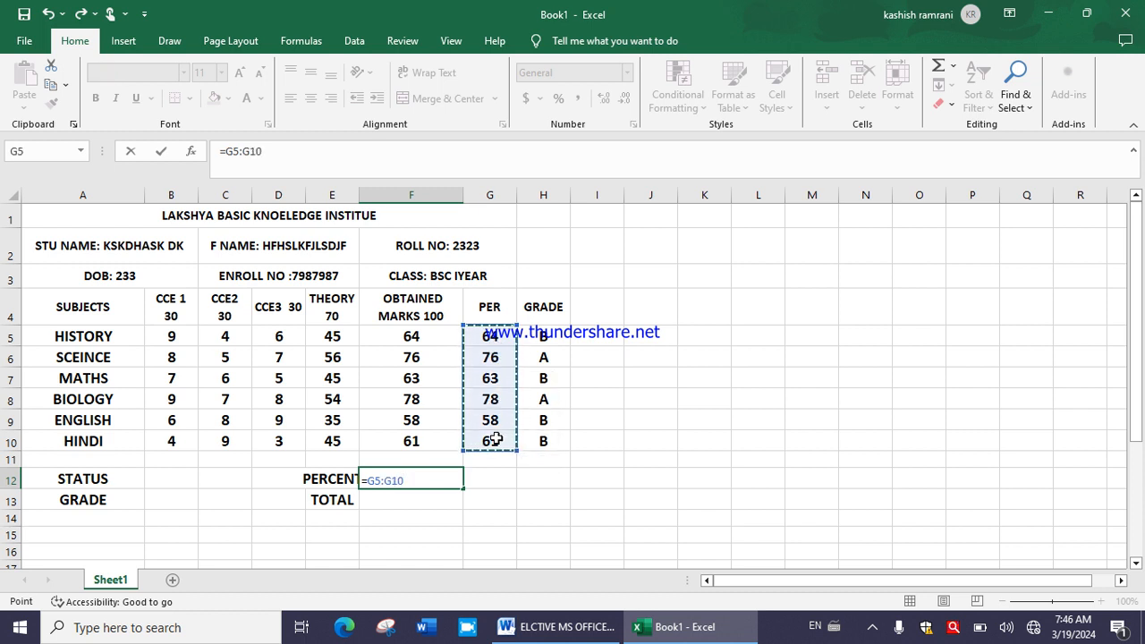
type("/")
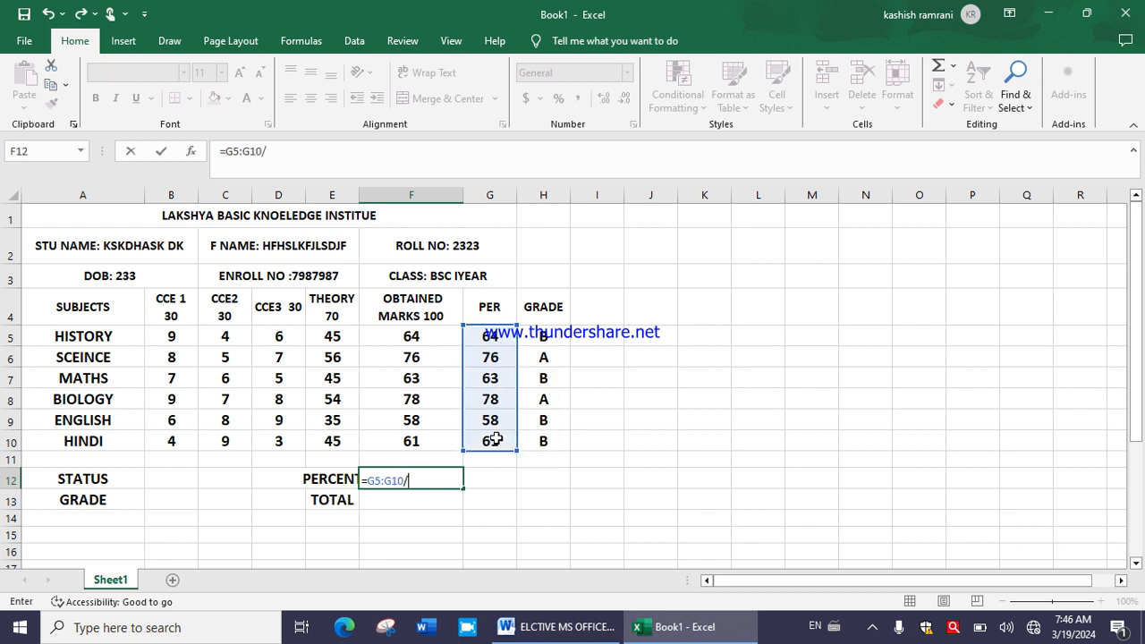
type("6")
key("Return")
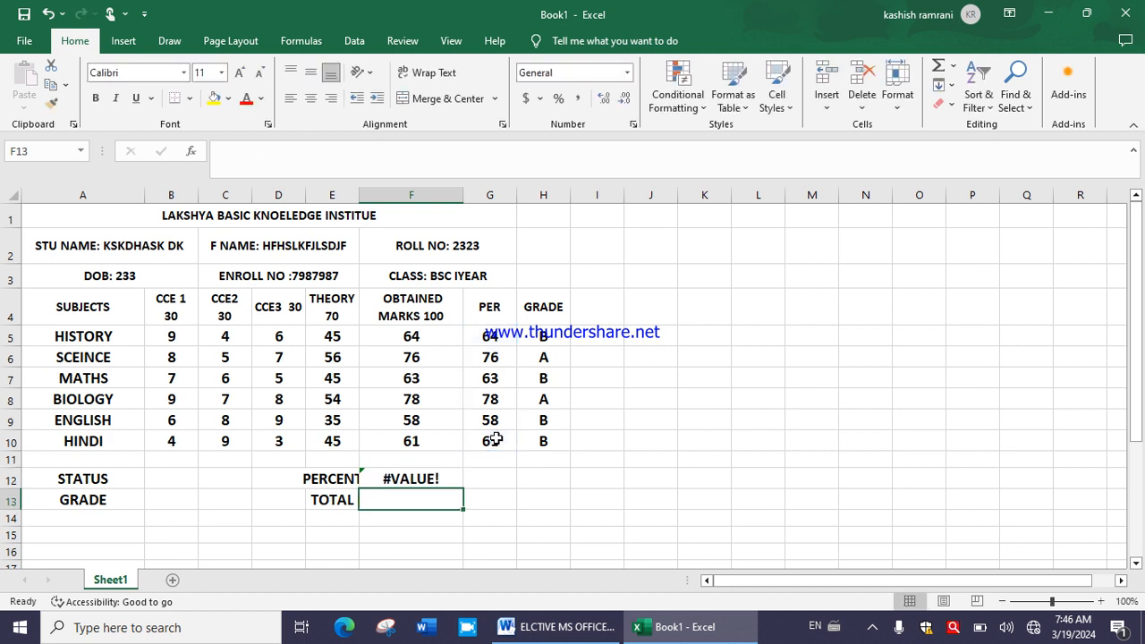
left_click(418, 477)
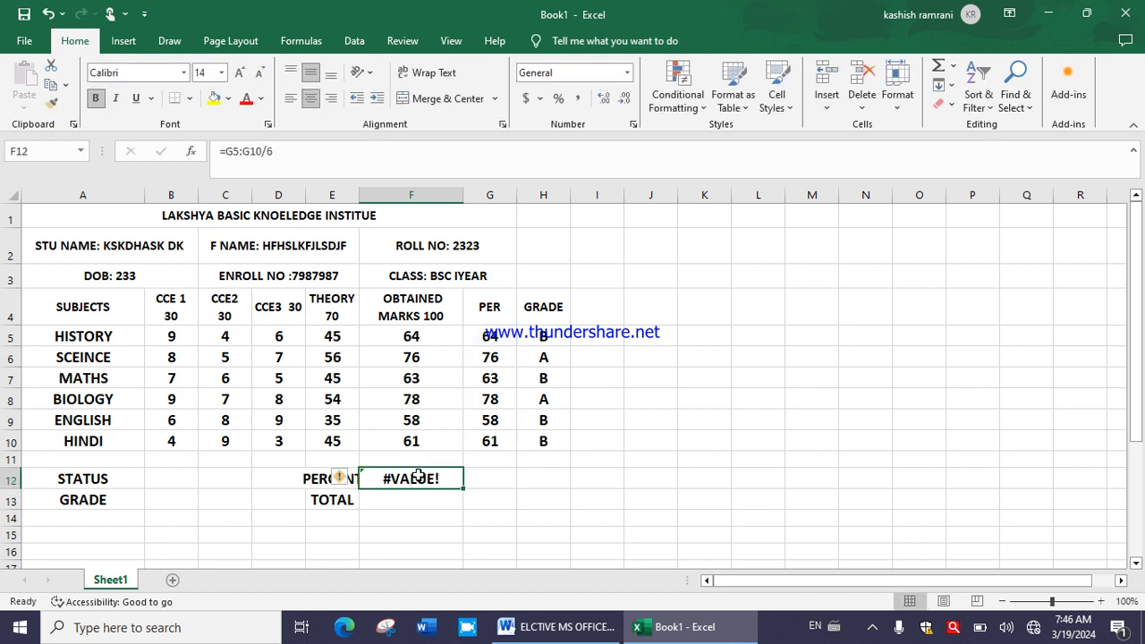
key("Delete")
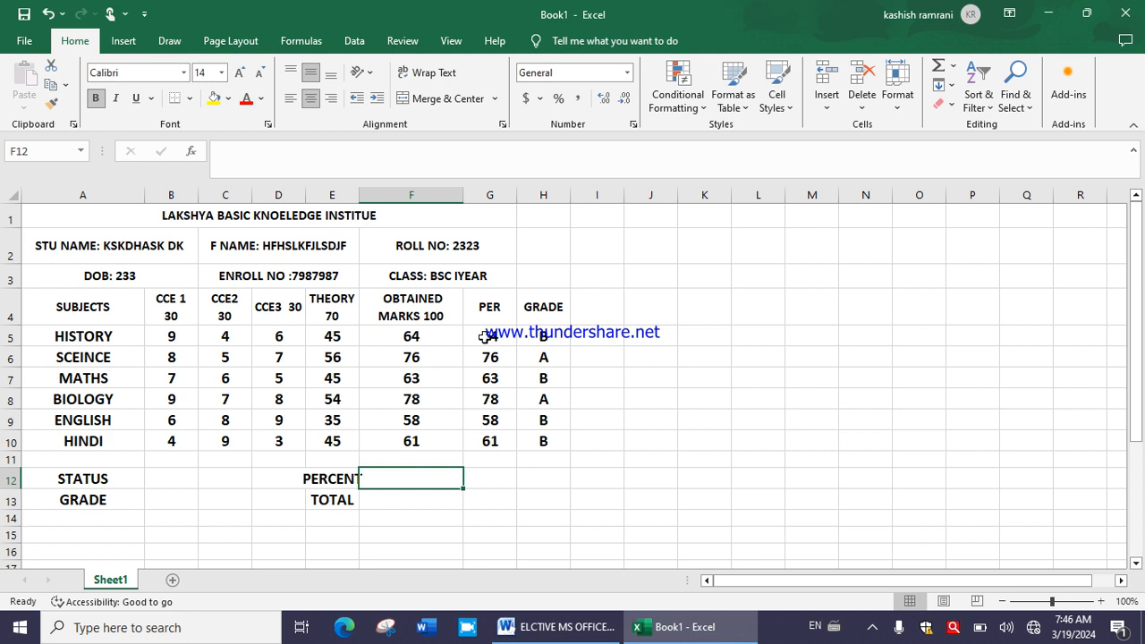
Average the PER values G5:G10 into cell G11 using the Average function
left_click_drag(488, 337, 501, 454)
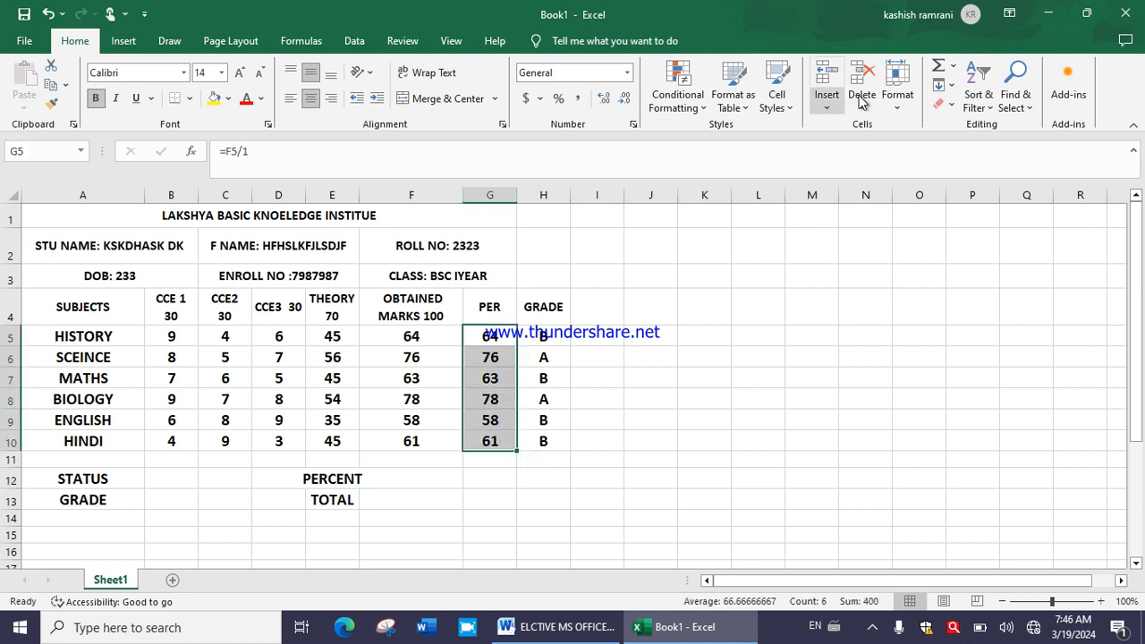
left_click(954, 69)
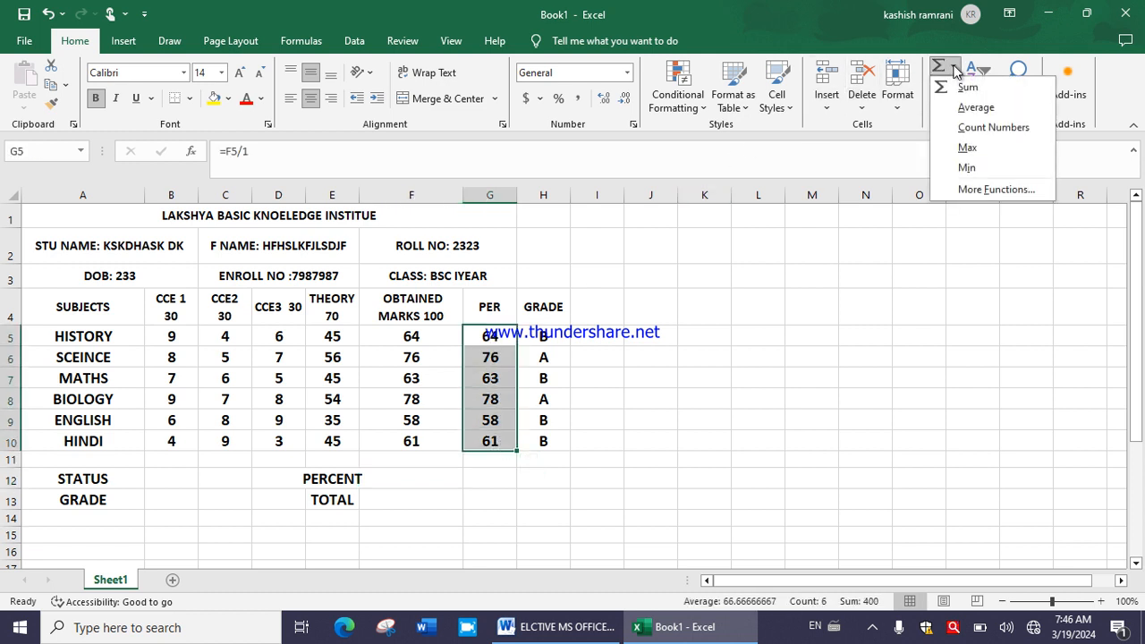
left_click(974, 108)
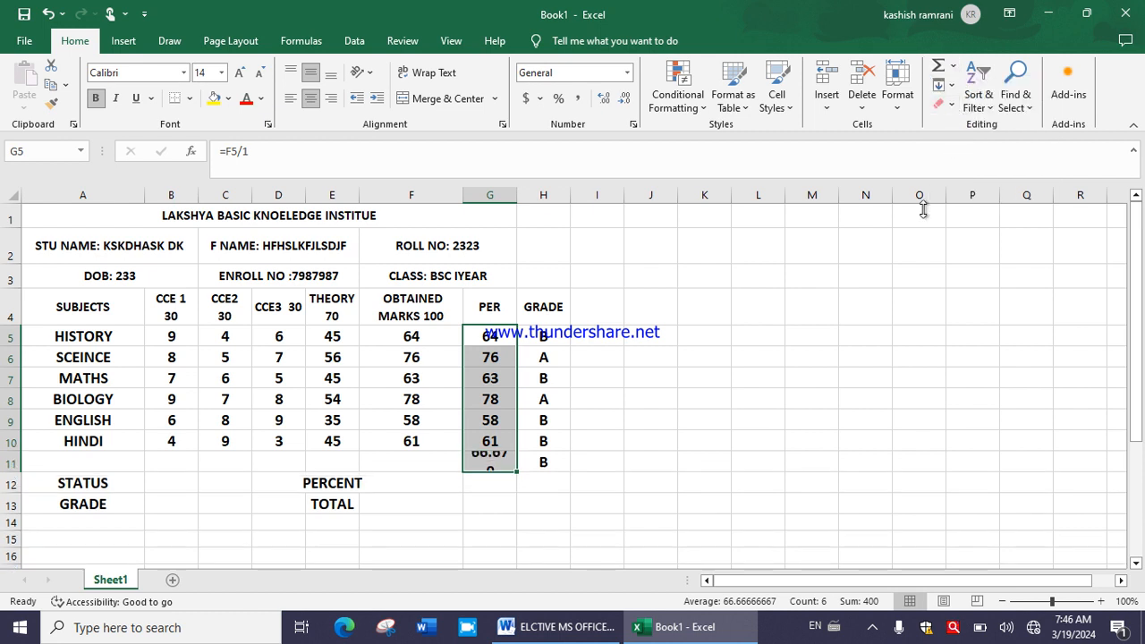
left_click(482, 462)
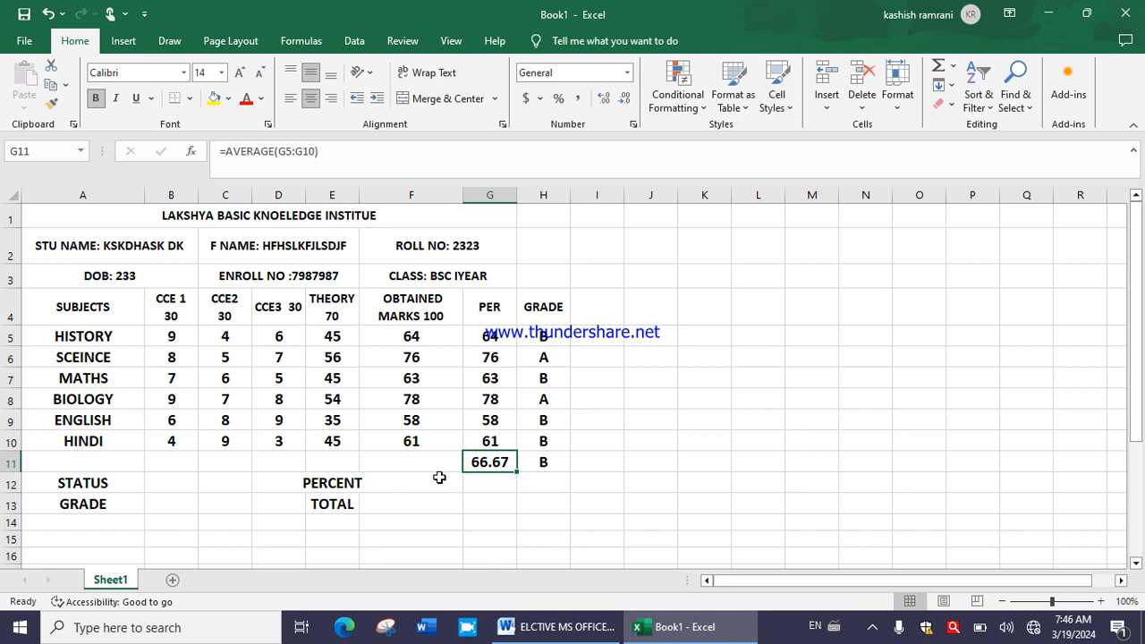
Enter 66.7 as the overall percent in F12 and clear the average formula from G11
left_click(417, 490)
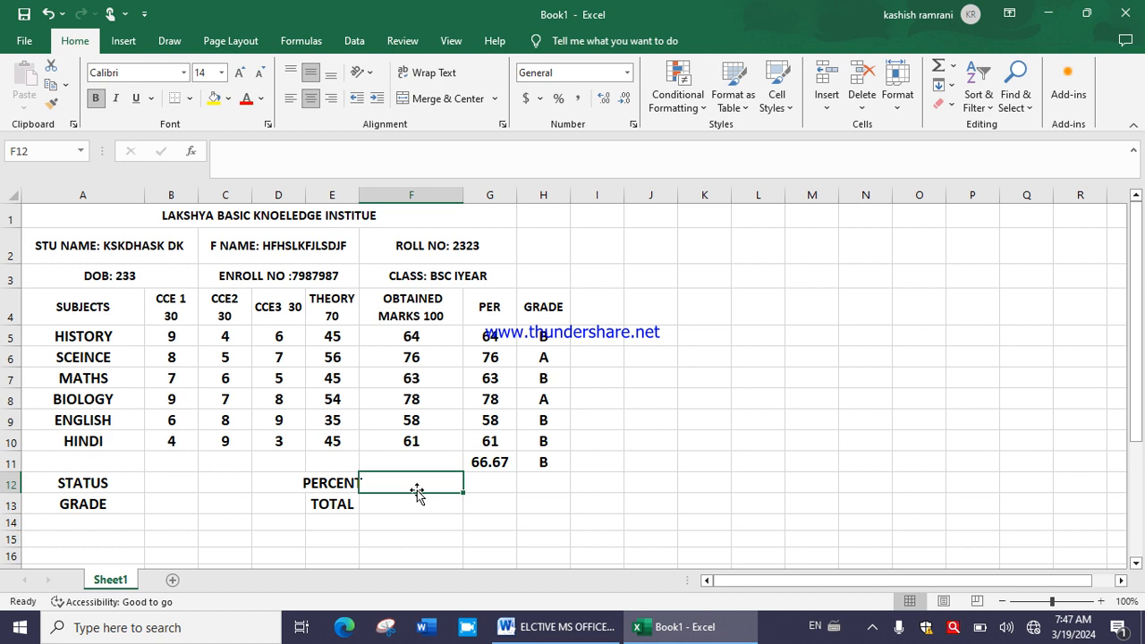
type("66.")
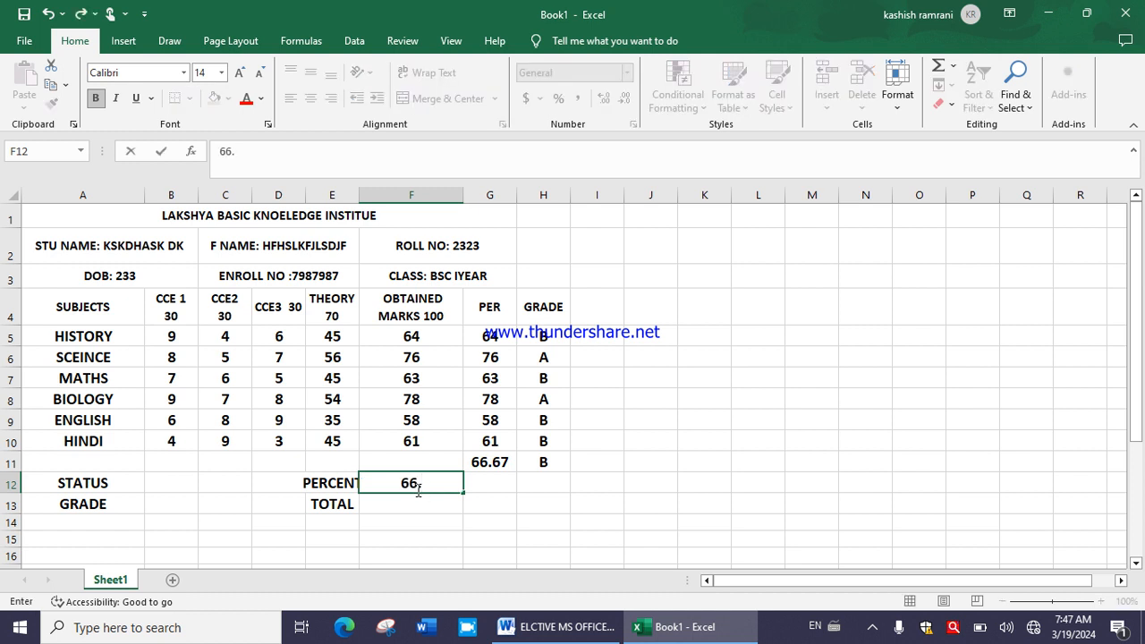
type("7")
left_click(471, 506)
left_click(499, 463)
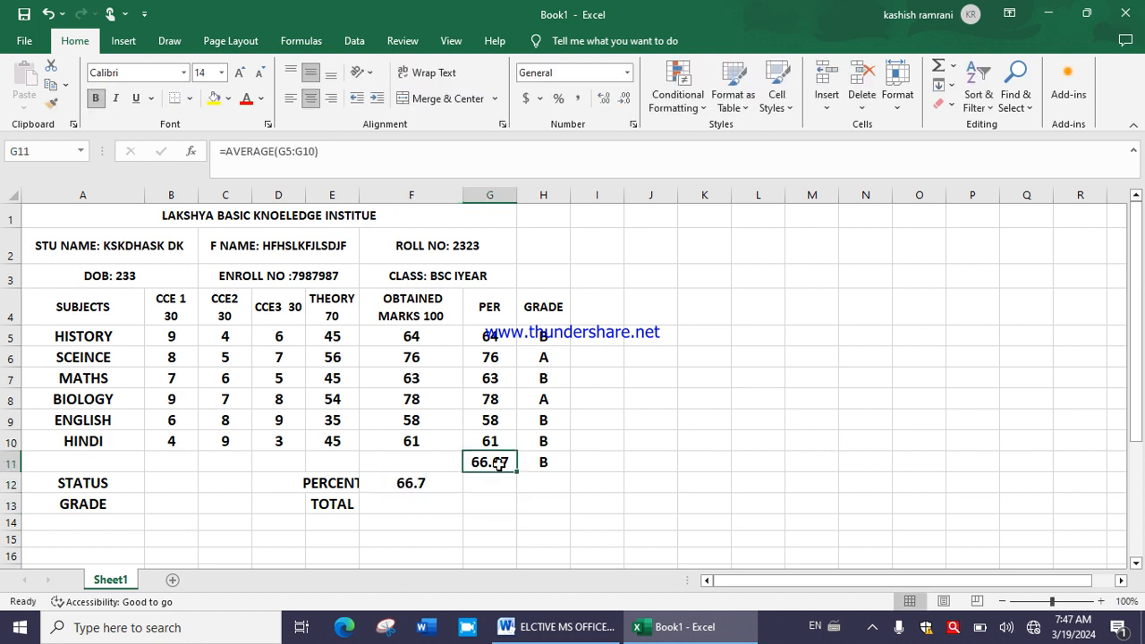
key("Delete")
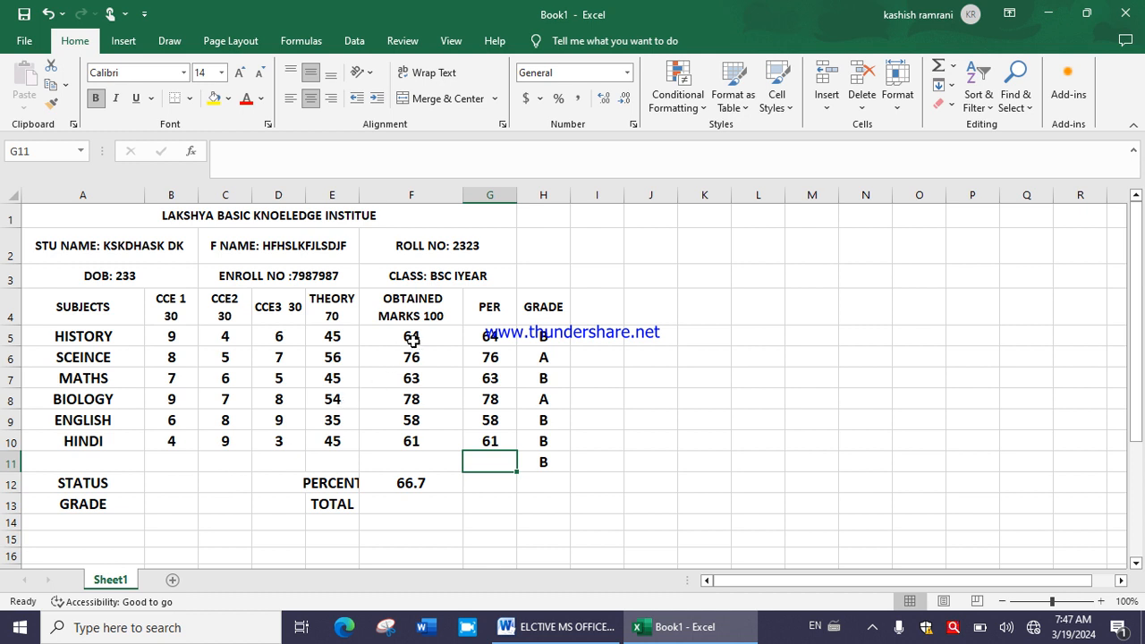
left_click_drag(413, 338, 428, 449)
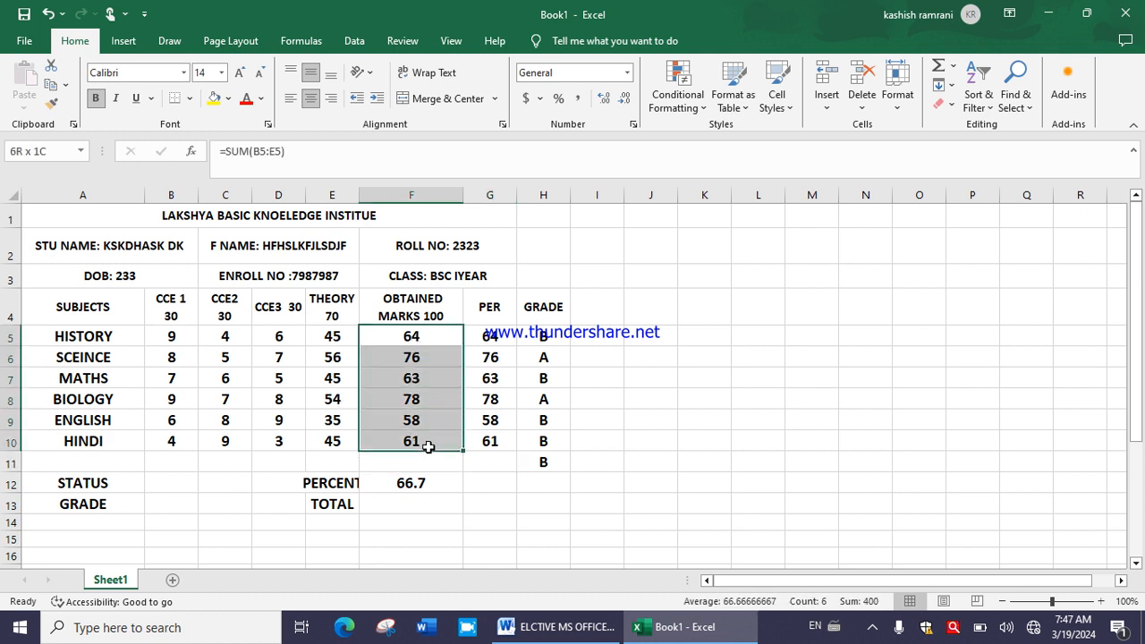
key("F2")
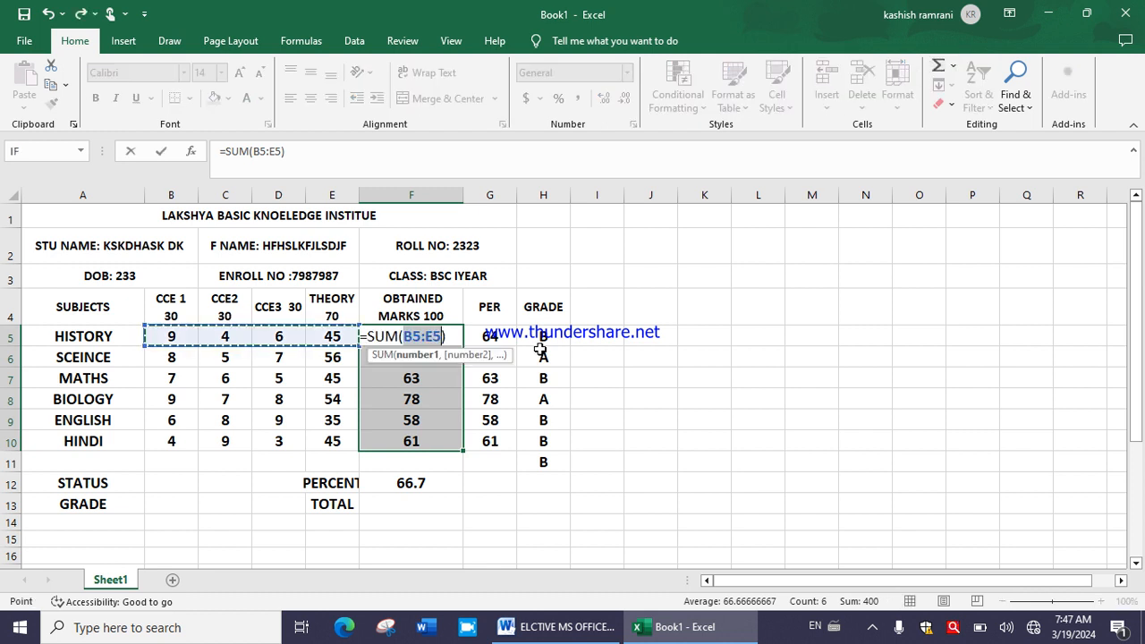
key("ctrl+Return")
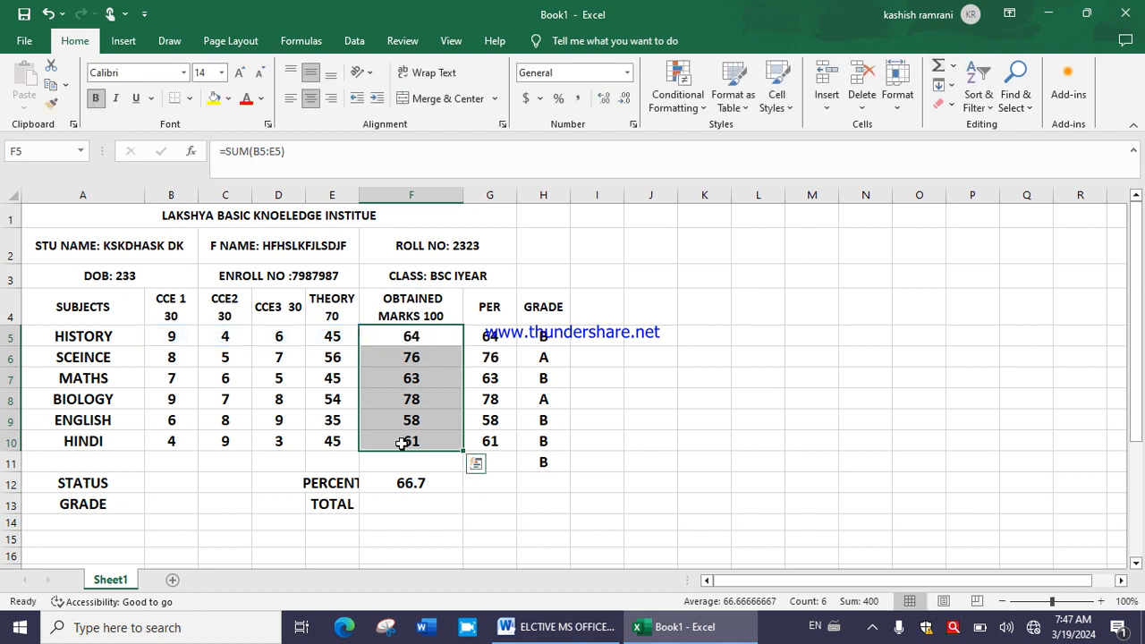
Insert a SUM function in F11 that totals the obtained marks in F5:F10
left_click(416, 460)
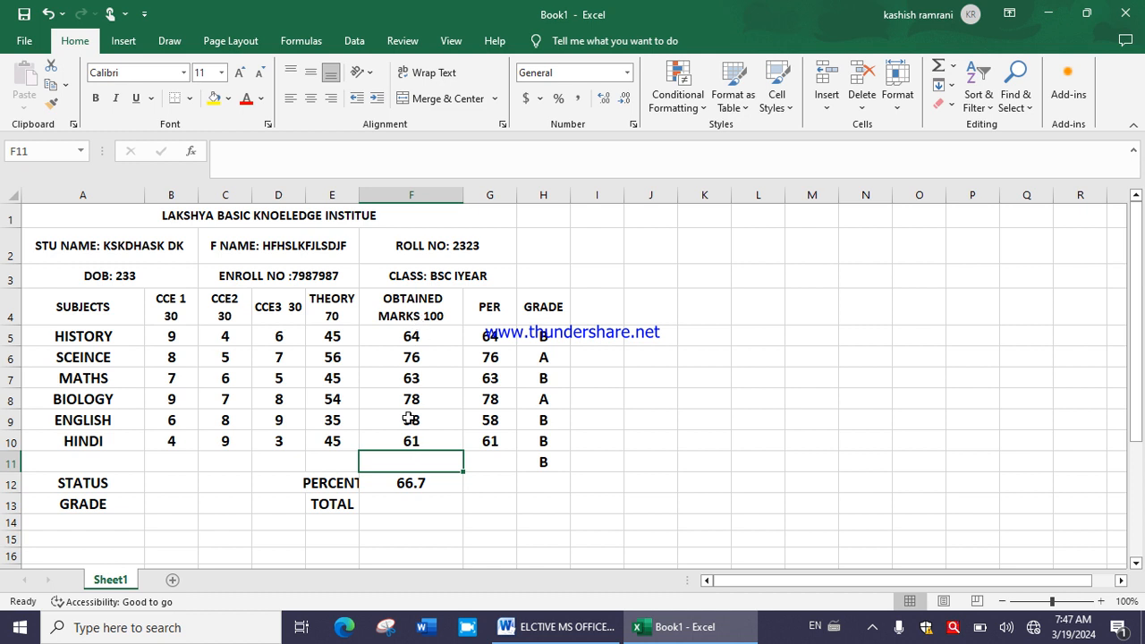
left_click(301, 41)
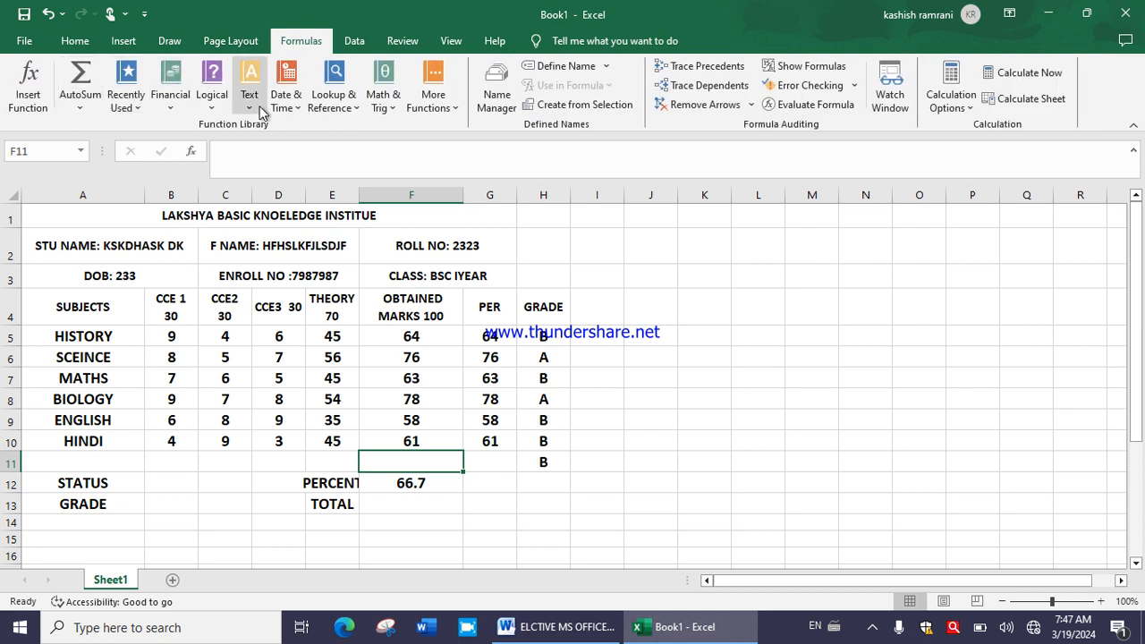
left_click(119, 113)
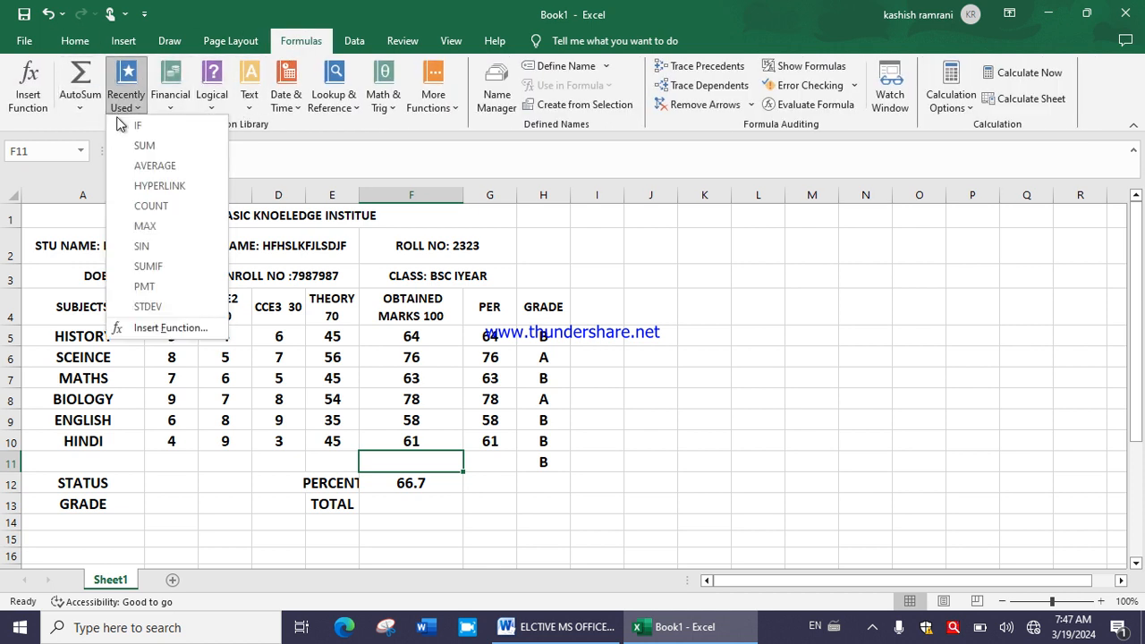
left_click(141, 146)
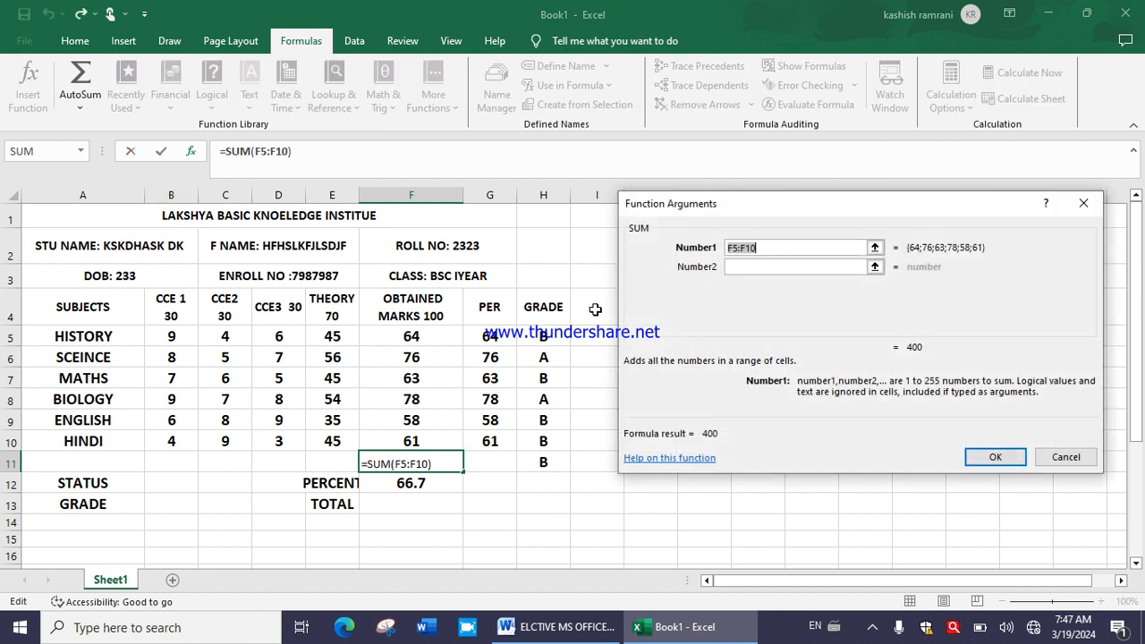
left_click(875, 248)
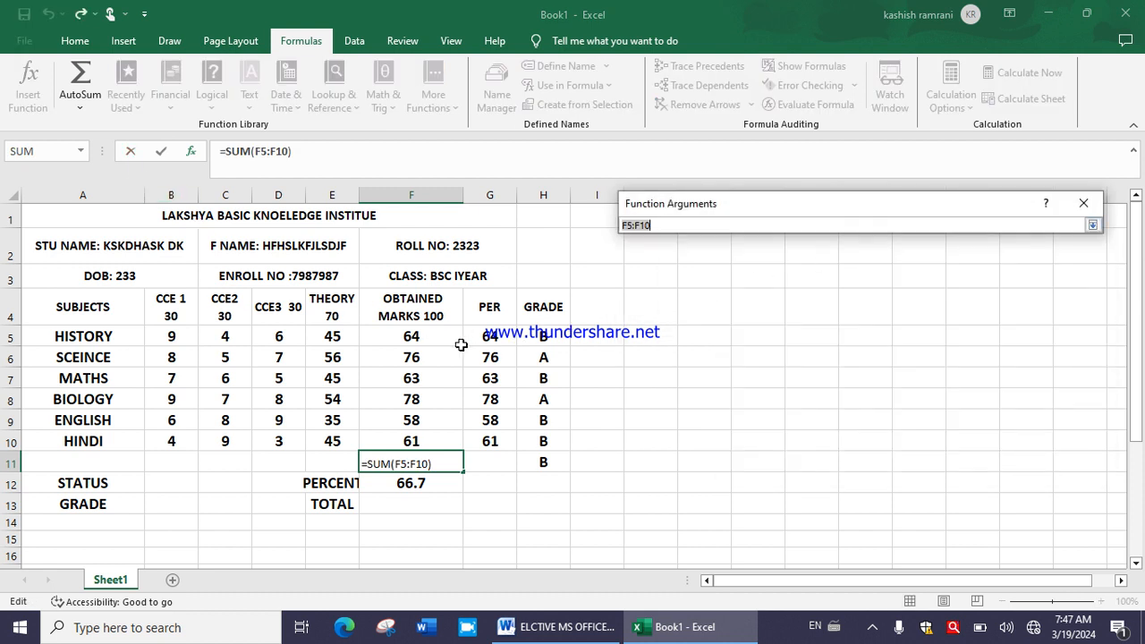
left_click_drag(426, 337, 435, 438)
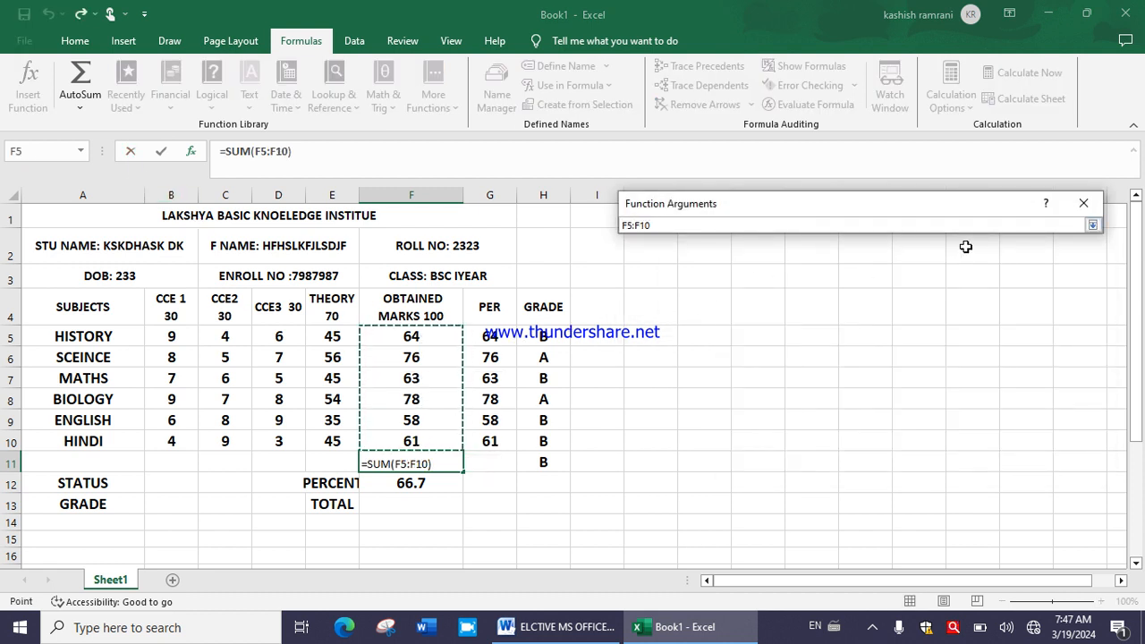
left_click(1093, 226)
left_click(985, 458)
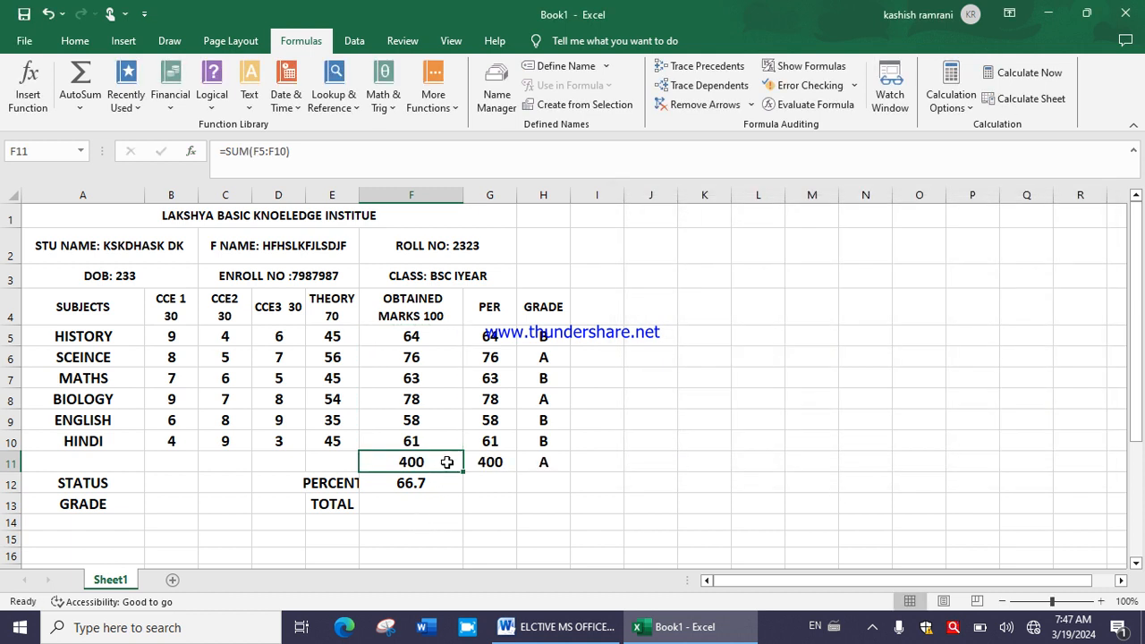
Clear the contents of F11:G11 and the grade in H11 below the marks table
left_click_drag(447, 462, 498, 462)
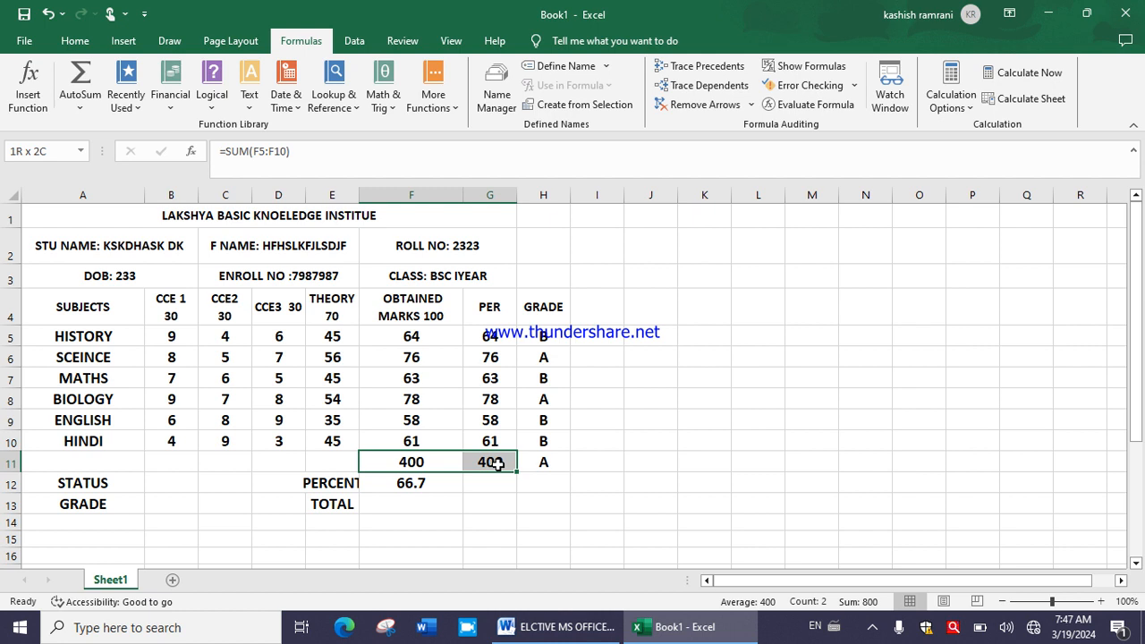
key("Delete")
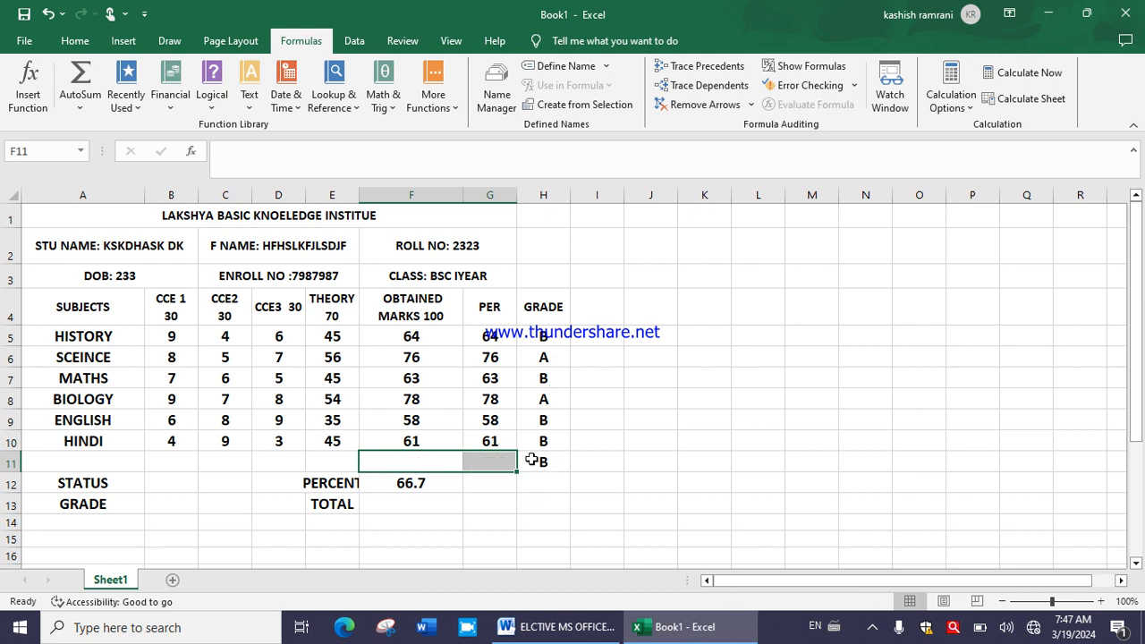
left_click(542, 464)
key("Delete")
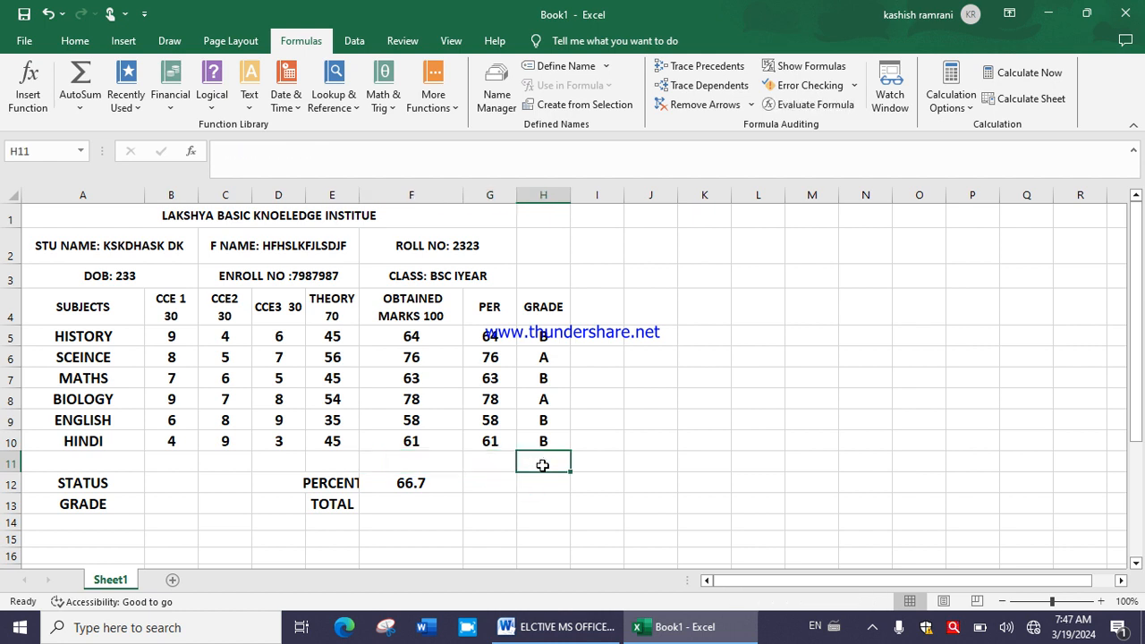
Fill in the summary values: 400 for TOTAL in F13, B for GRADE in B13 and PASS for STATUS in B12
left_click(414, 504)
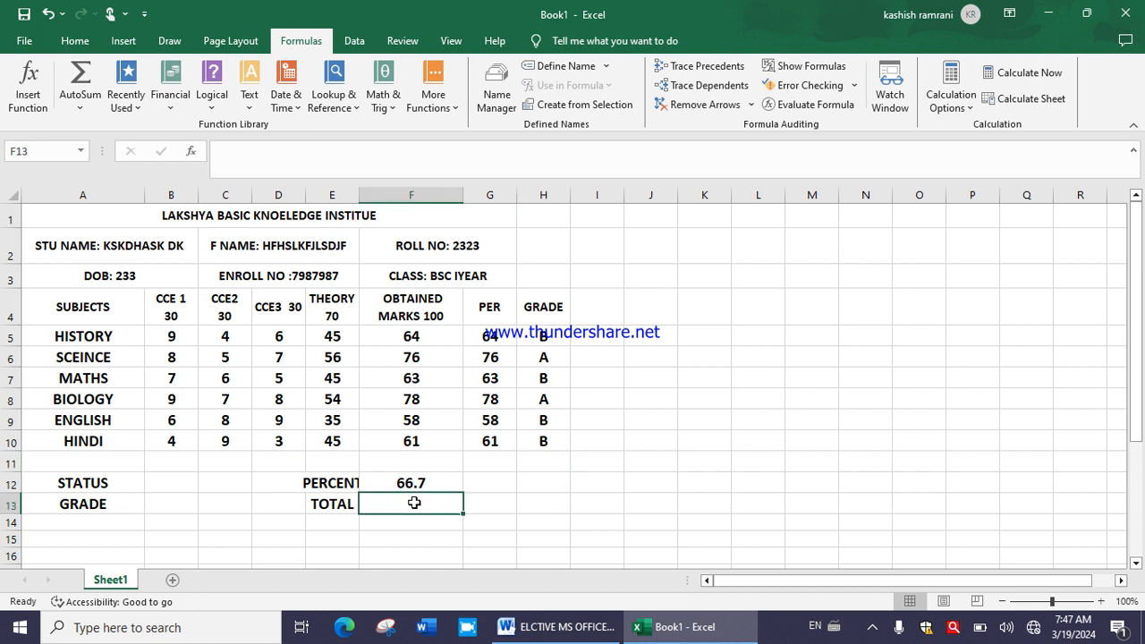
type("400")
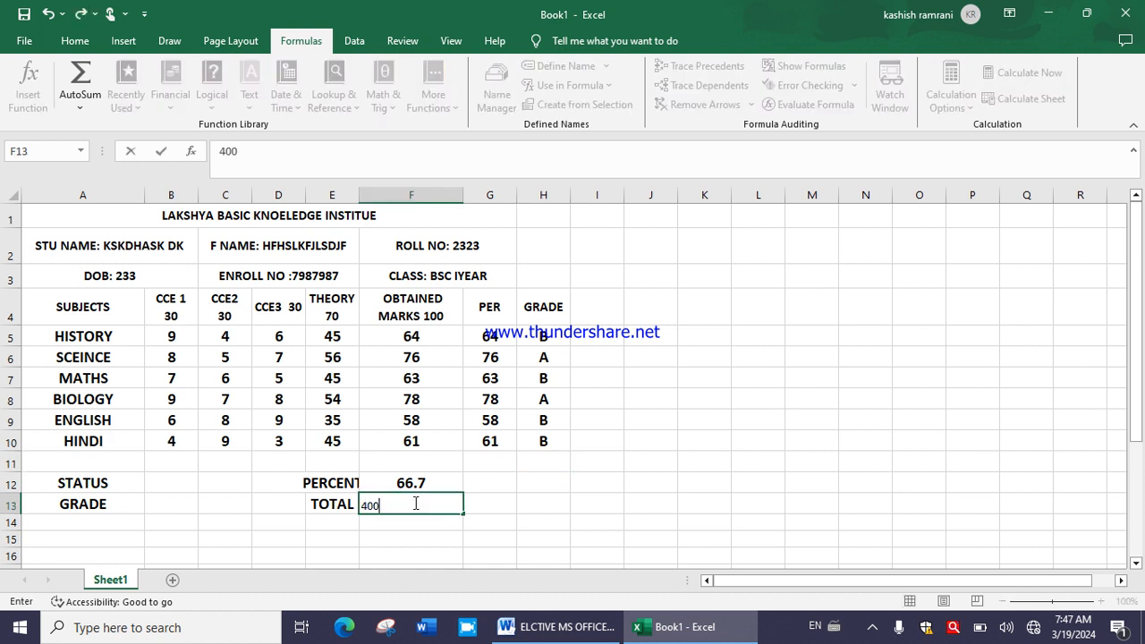
left_click(150, 505)
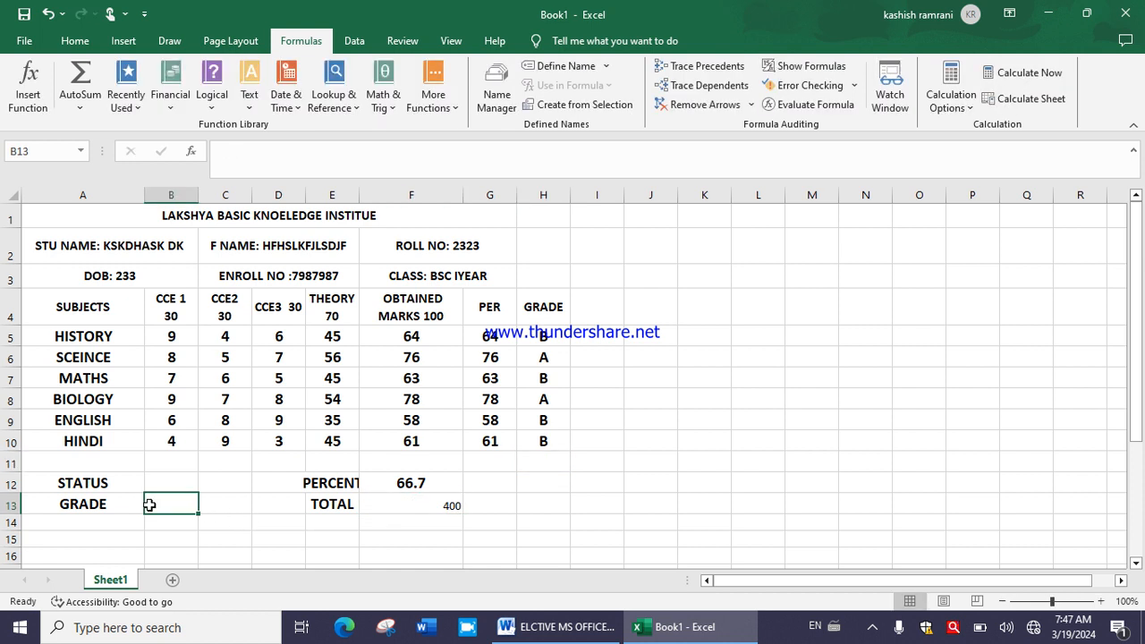
type("B")
left_click(168, 479)
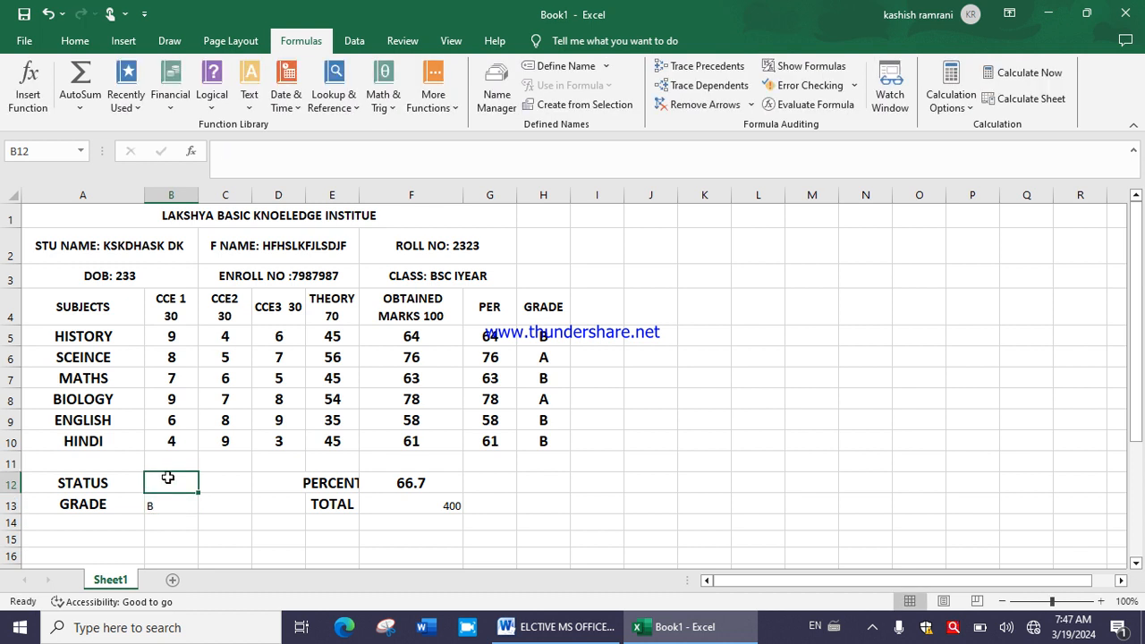
type("PASS")
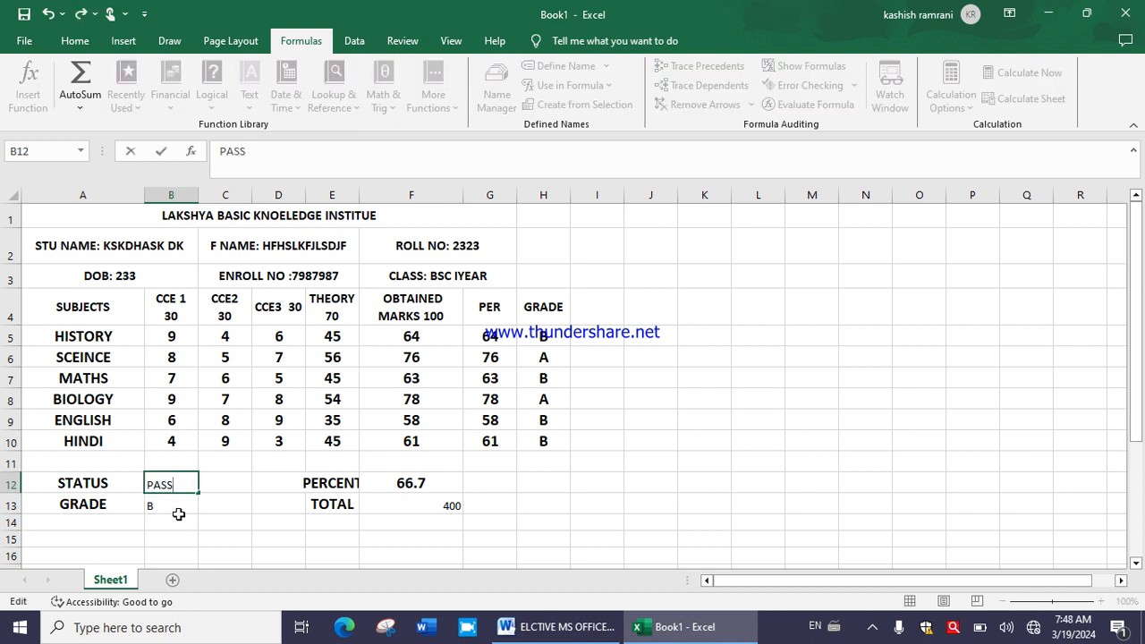
left_click(179, 519)
Copy the formatting of the STATUS label onto the status and grade values in B12:B13
left_click_drag(91, 489, 127, 475)
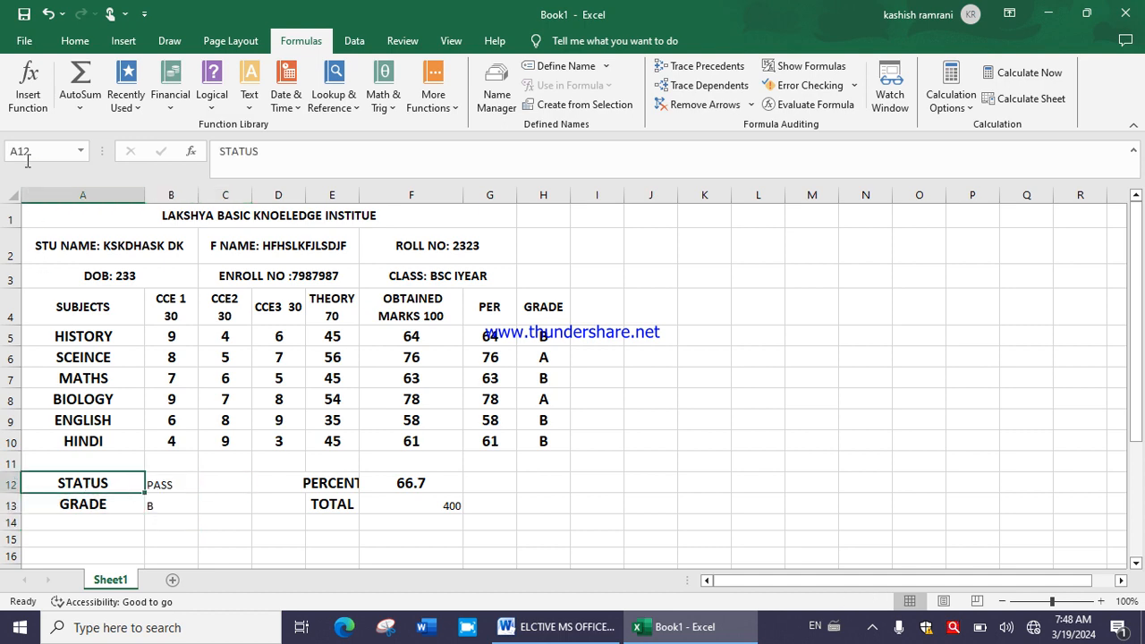
left_click(75, 41)
left_click(51, 105)
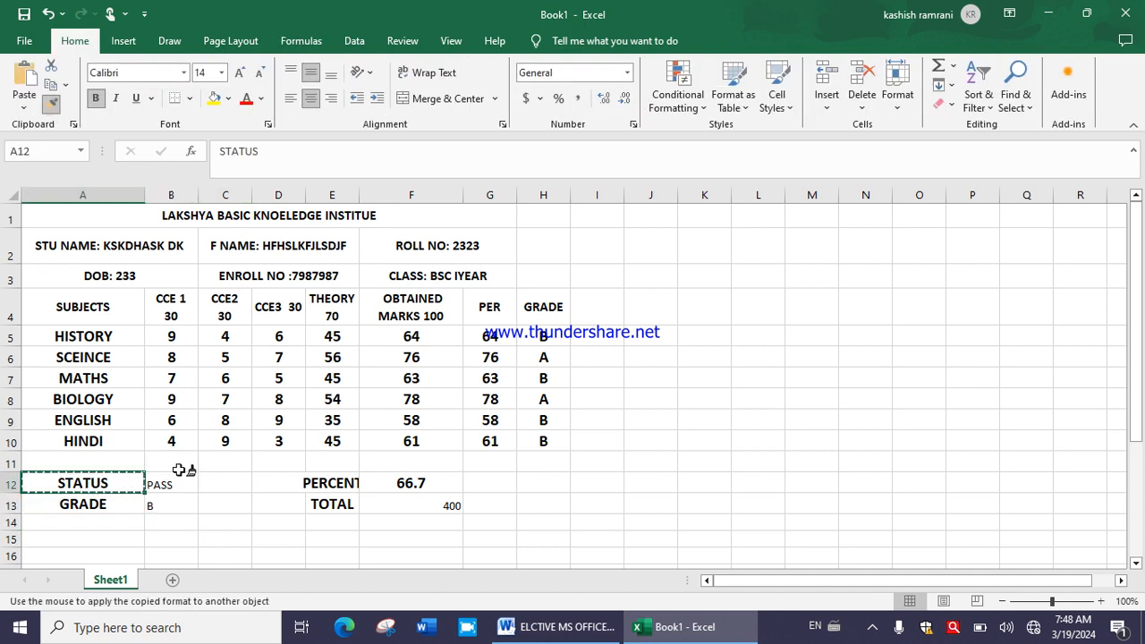
left_click_drag(179, 483, 186, 505)
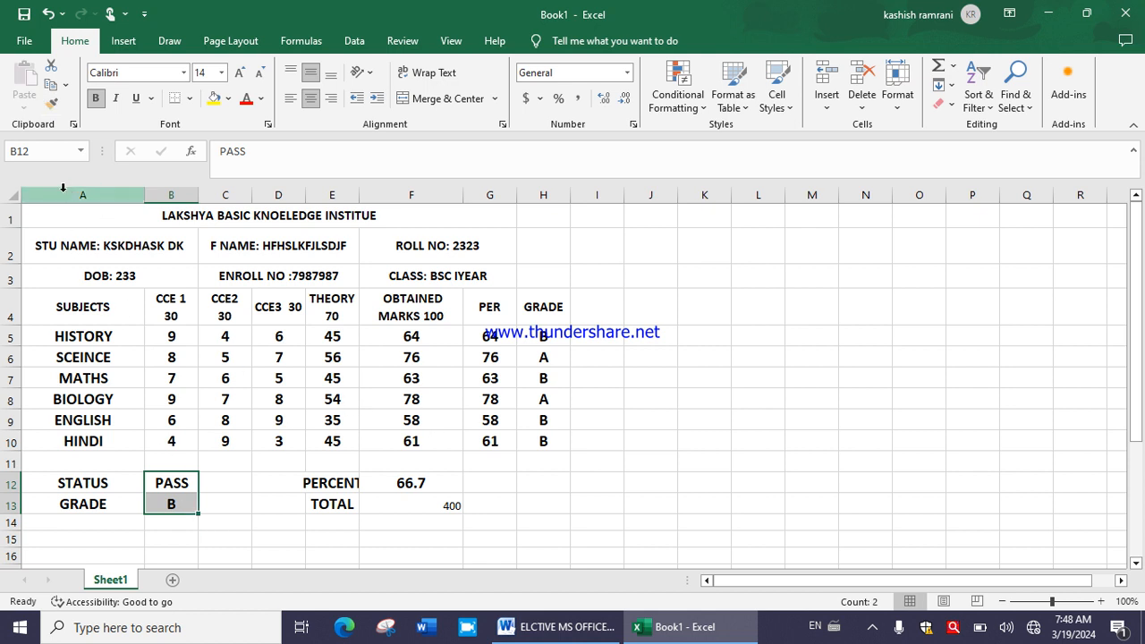
Copy the formatting of the percent value in F12 onto the total value in F13
left_click(448, 505)
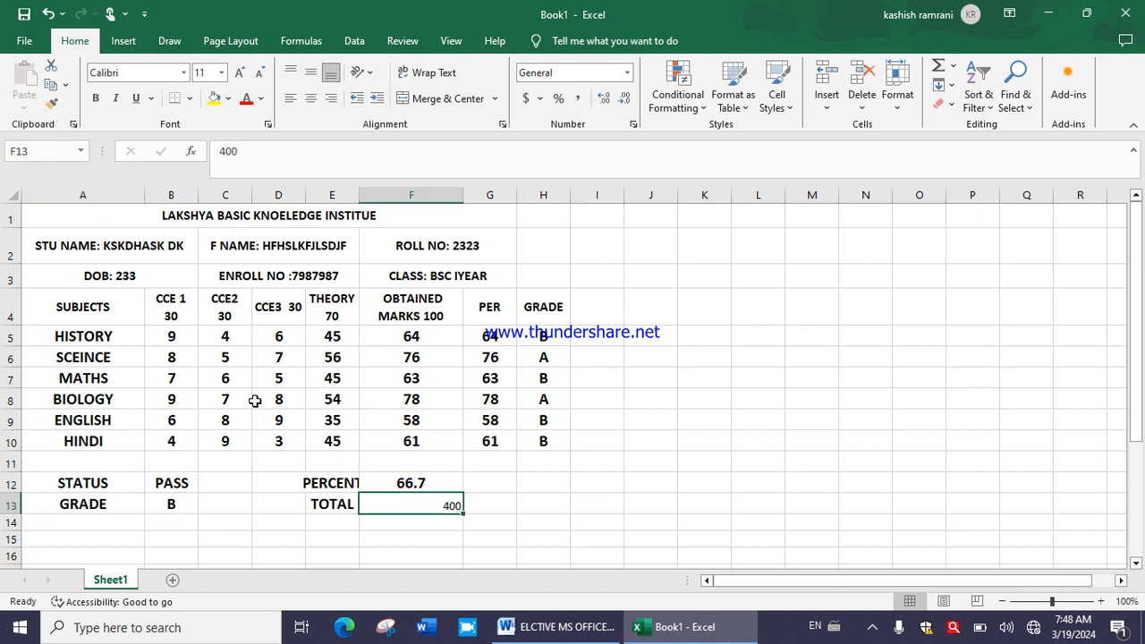
left_click(420, 483)
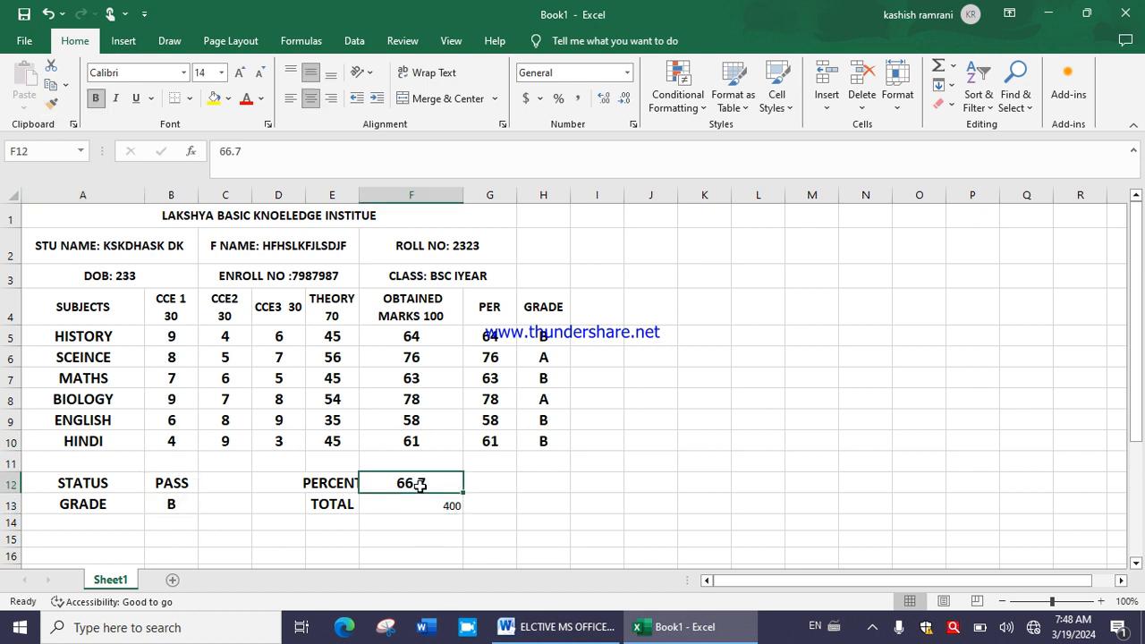
left_click(51, 103)
left_click_drag(424, 501, 424, 501)
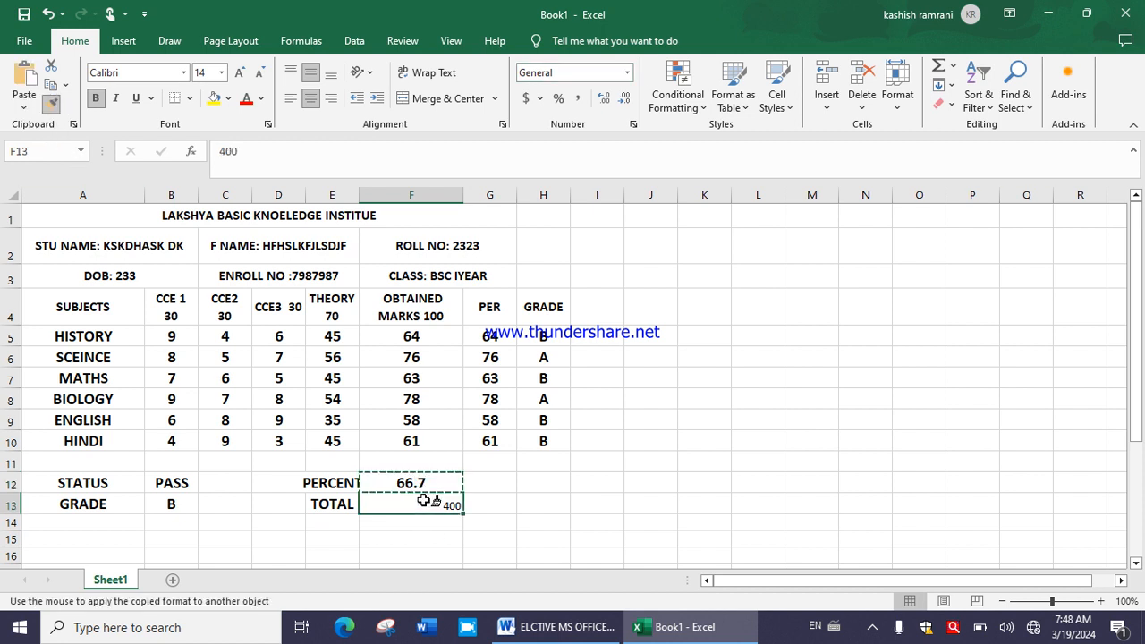
Re-merge and center the institute title in row 1 so that it spans A1:H1
mouse_move(120, 224)
left_mouse_down()
mouse_move(302, 462)
mouse_move(421, 504)
mouse_move(533, 516)
left_mouse_up()
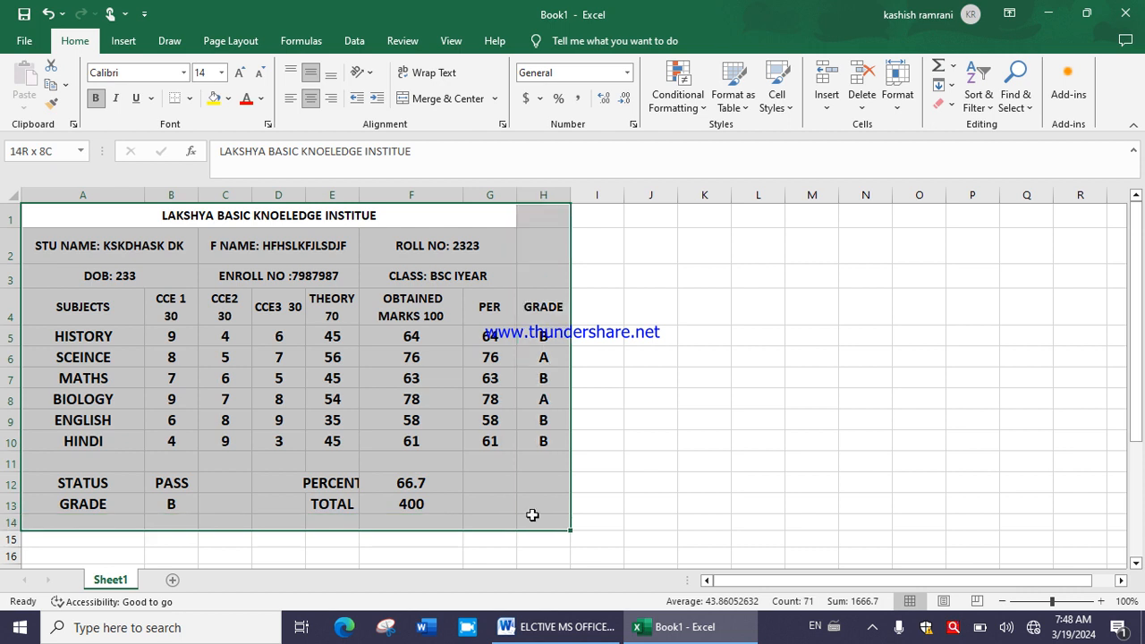
left_click_drag(427, 214, 525, 216)
left_click(451, 100)
left_click(451, 99)
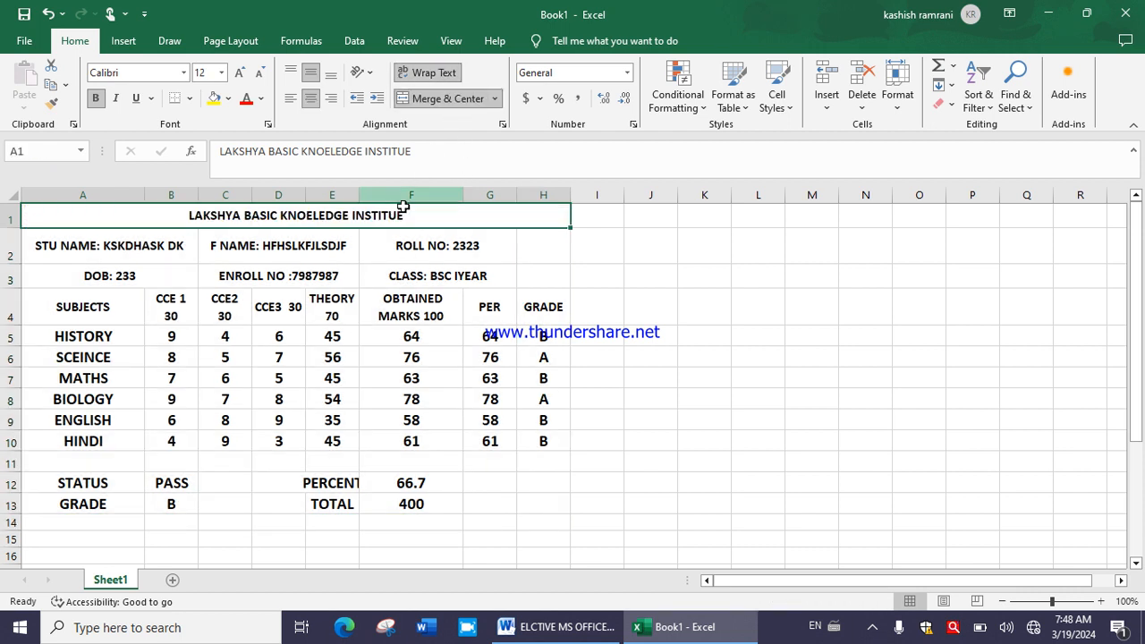
Try to format the mark sheet range A1:H13 as a table with an orange light style, without existing headers
left_click_drag(441, 222, 469, 511)
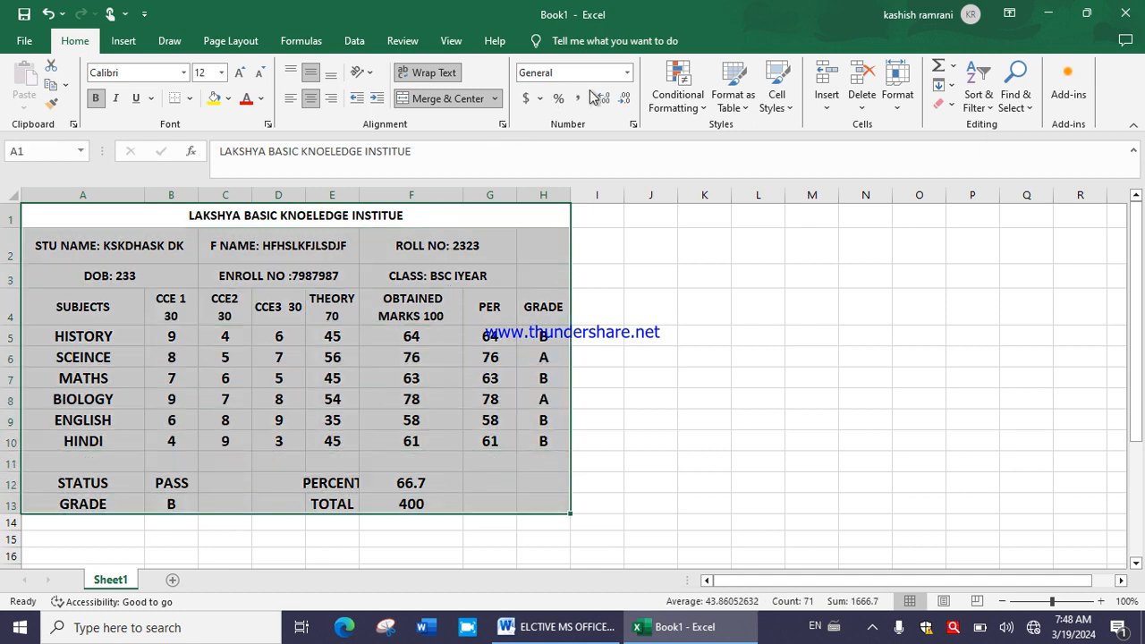
left_click(734, 100)
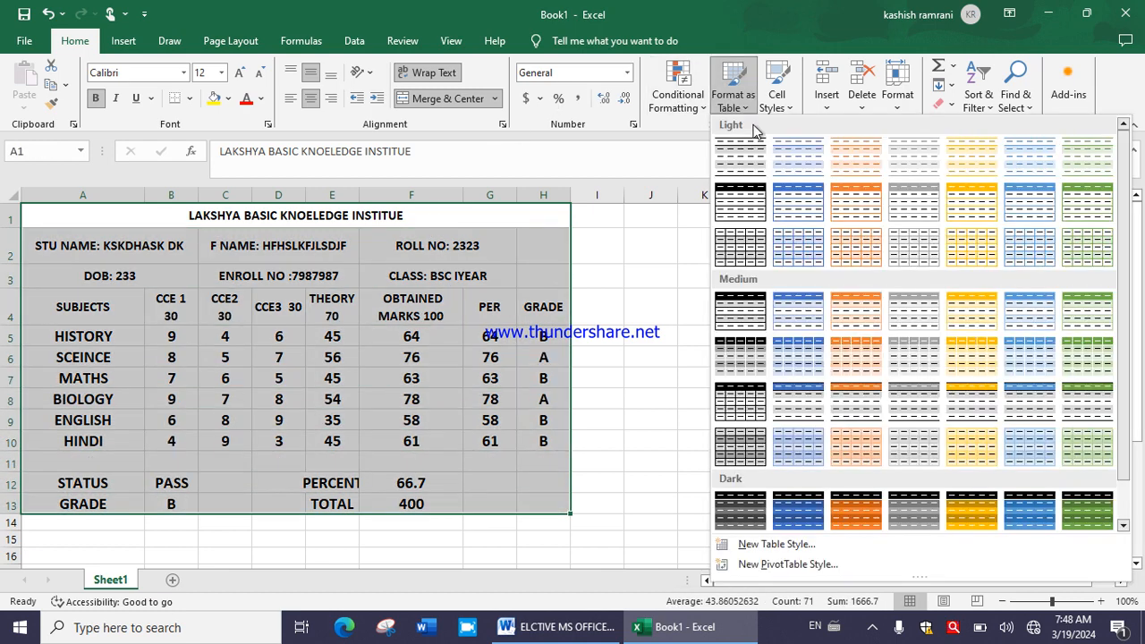
left_click(854, 213)
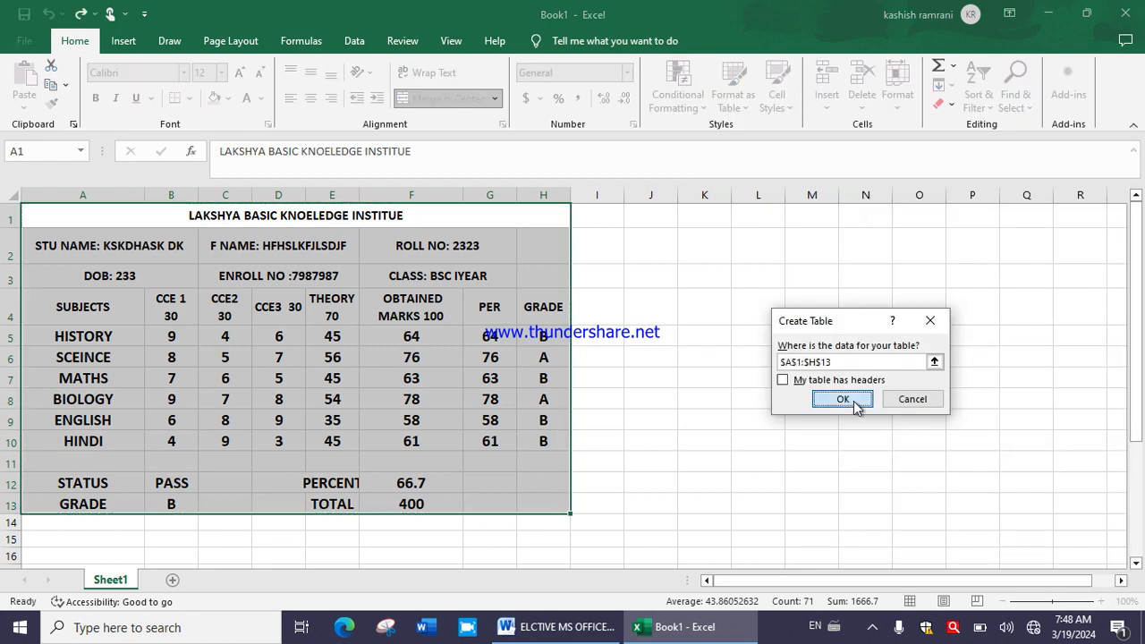
left_click(841, 404)
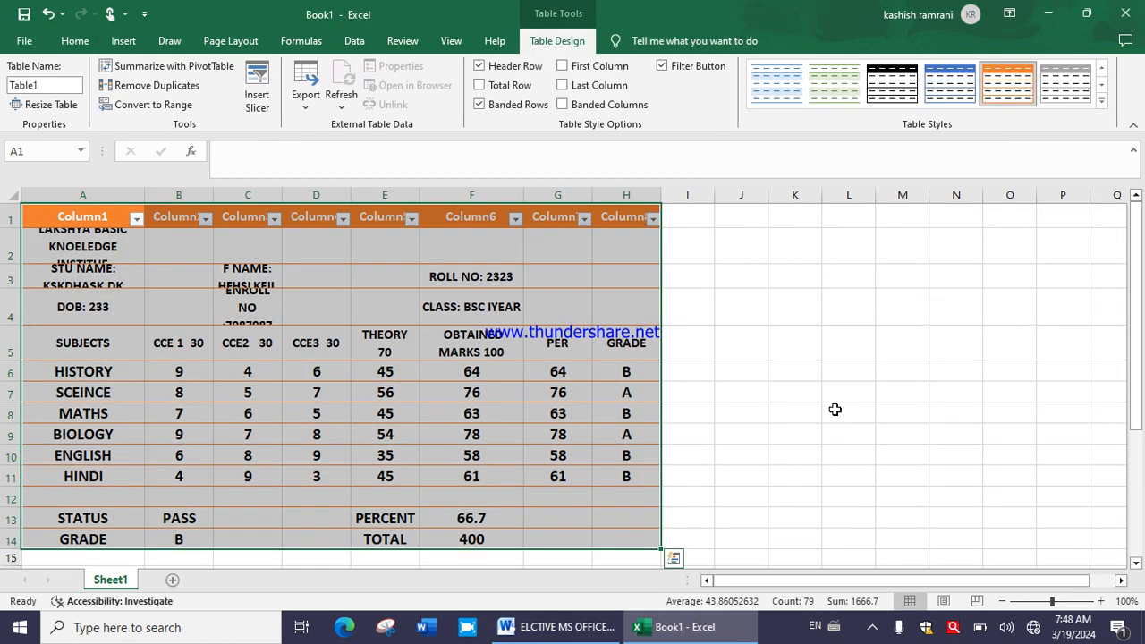
key("ctrl+z")
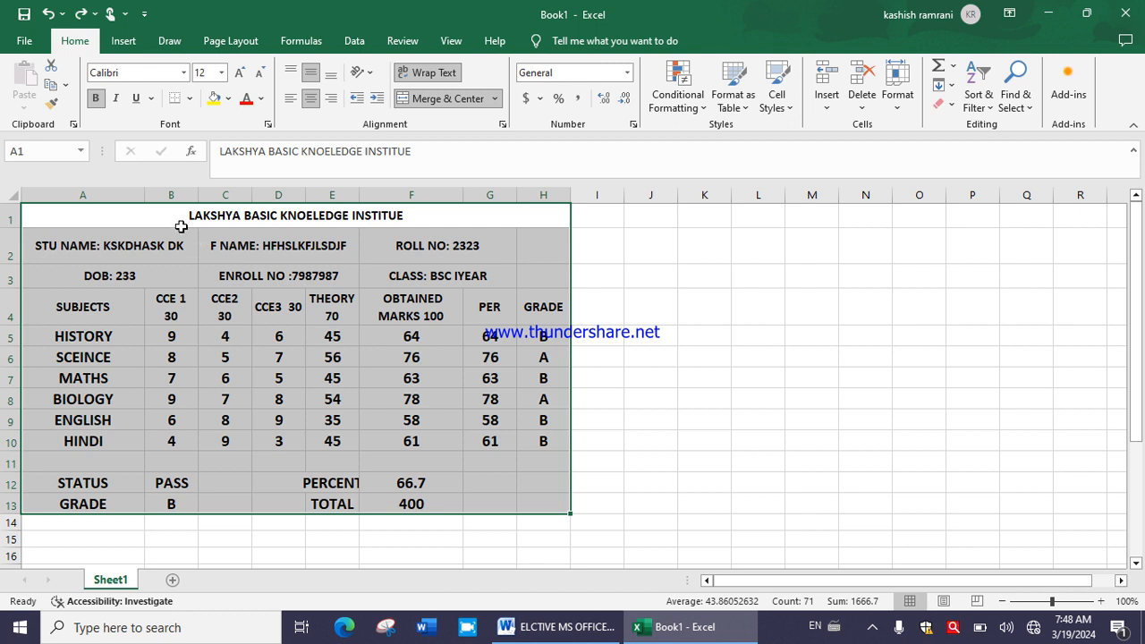
Fill the title and student detail rows A1:H3 with the standard light blue color
left_click_drag(180, 227, 255, 285)
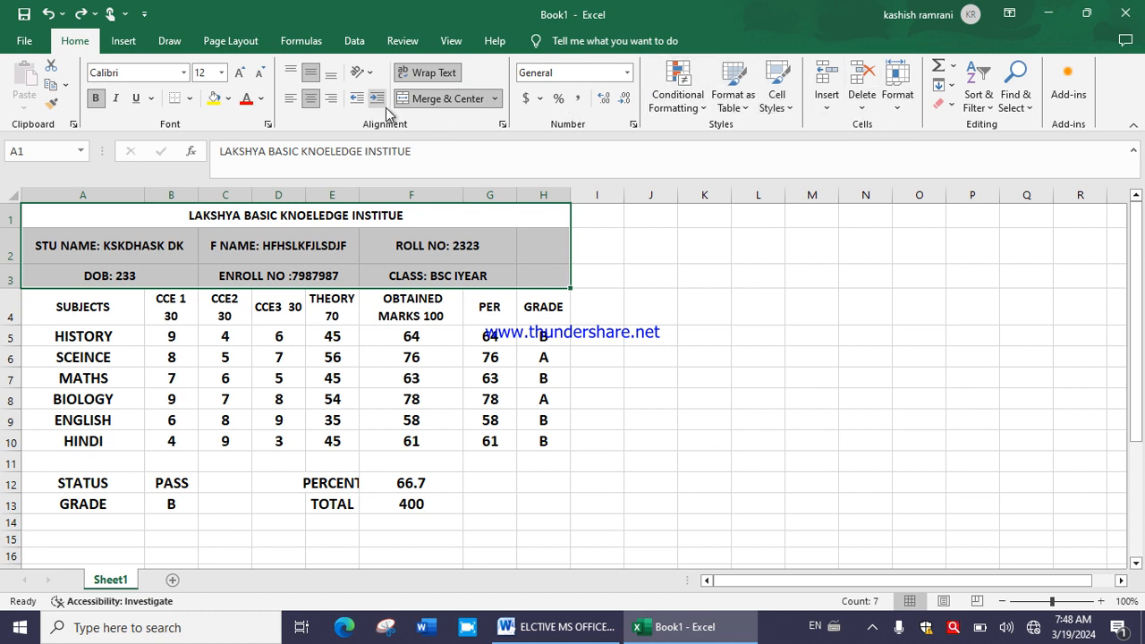
left_click(228, 100)
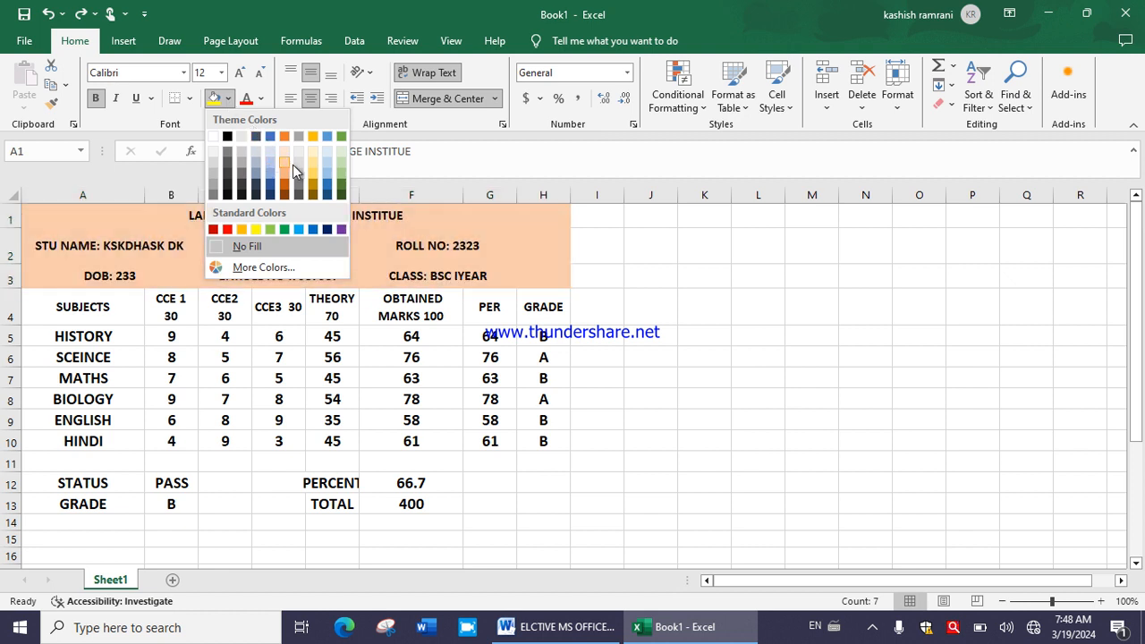
left_click(301, 232)
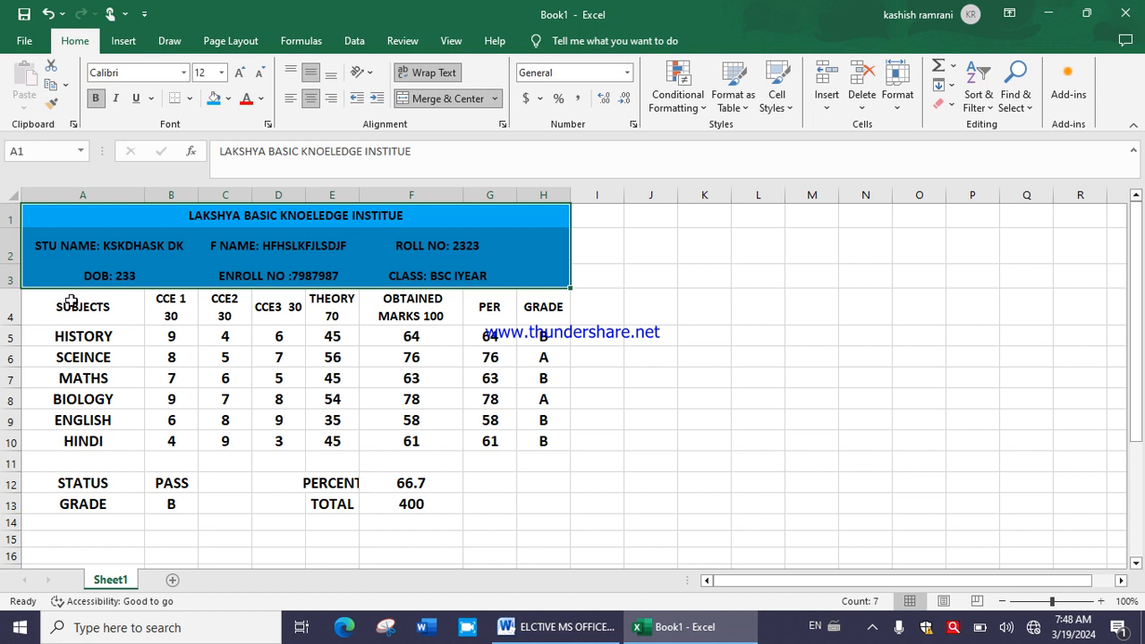
Fill the marks table A4:H10, including its column headings, with a light orange theme color
left_click_drag(70, 302, 563, 442)
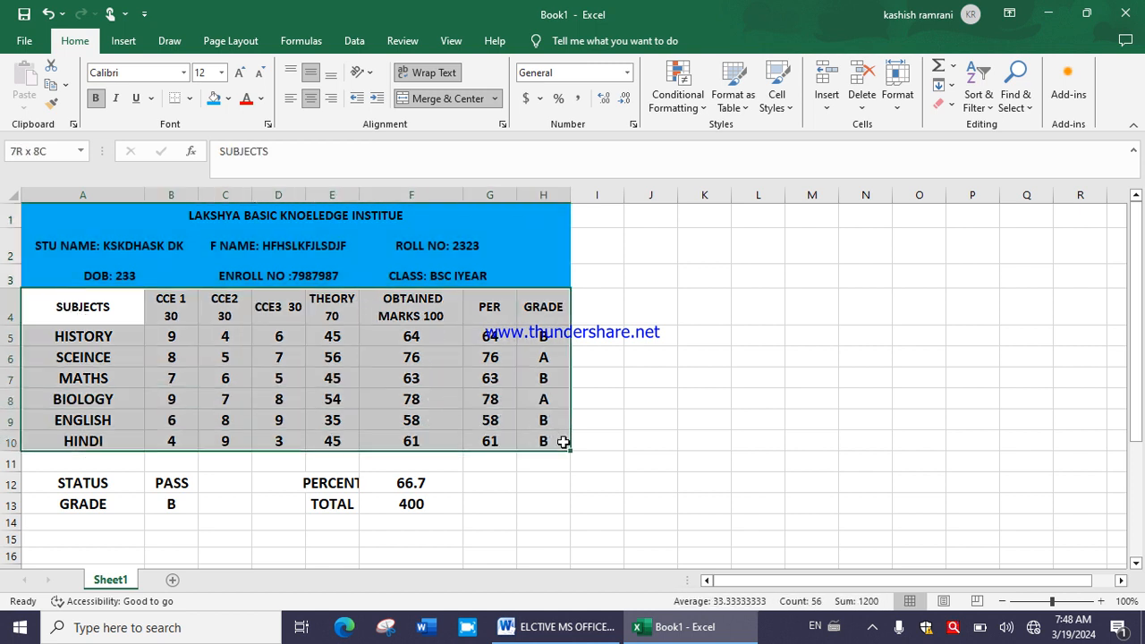
left_click(229, 98)
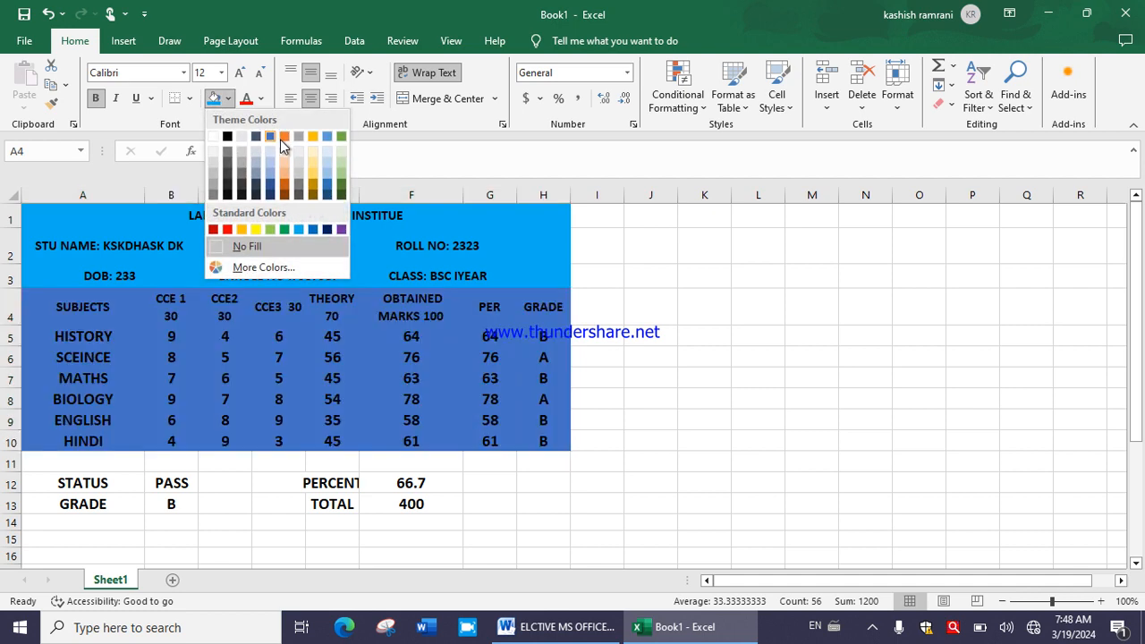
left_click(285, 167)
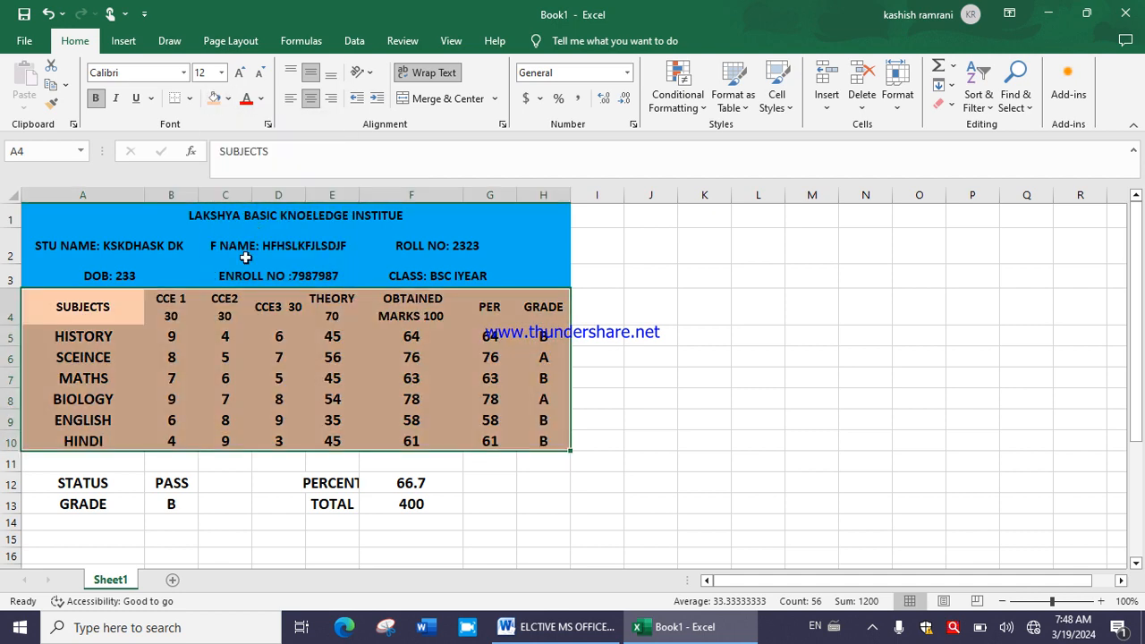
Fill the summary rows A12:H13 with the standard light blue color
left_click_drag(82, 484, 544, 504)
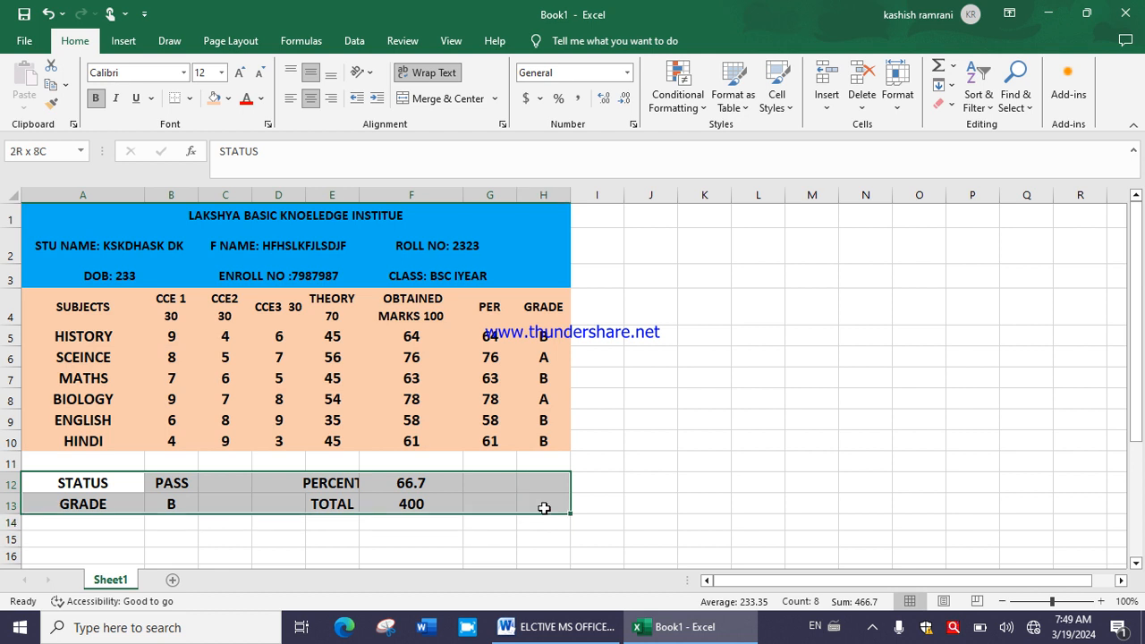
left_click(228, 99)
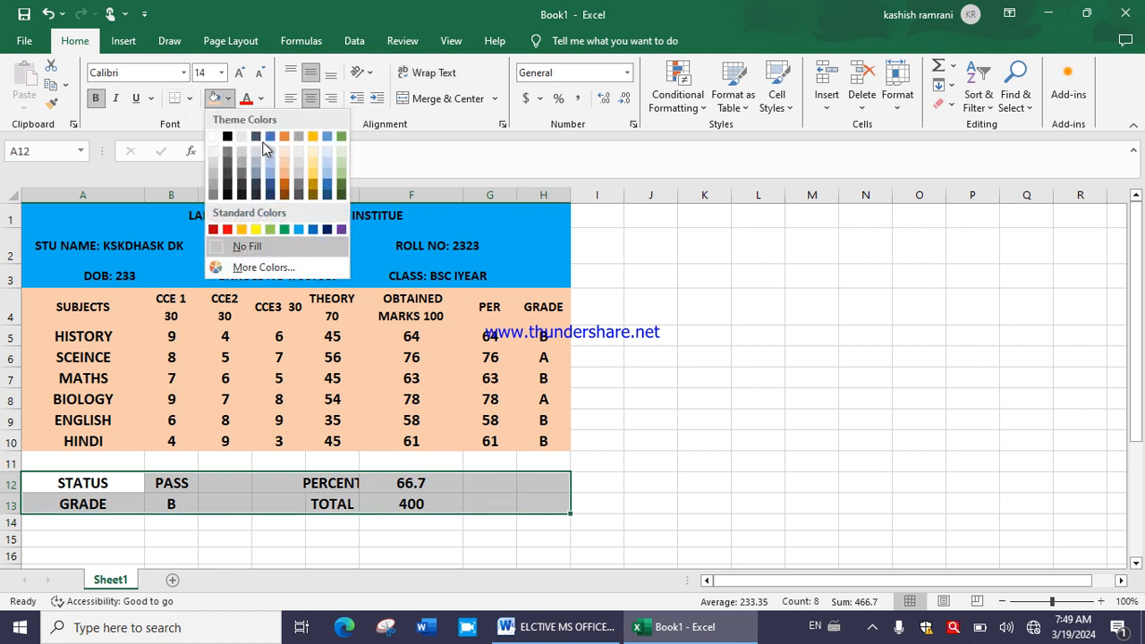
left_click(301, 232)
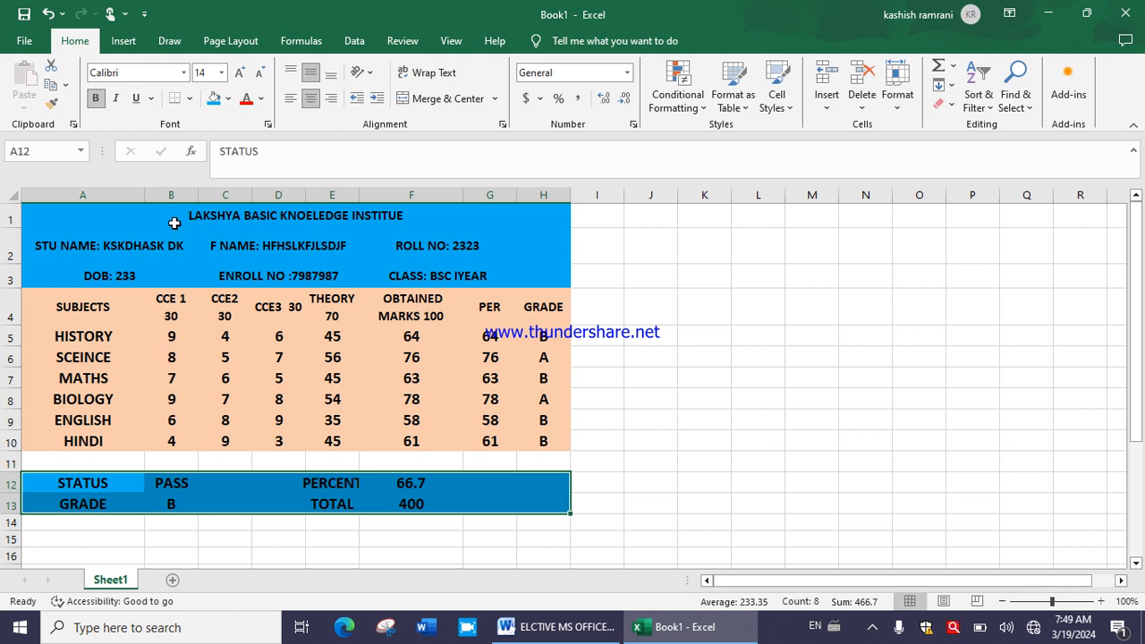
Apply all borders to the entire mark sheet range A1:H13
left_click_drag(173, 220, 242, 507)
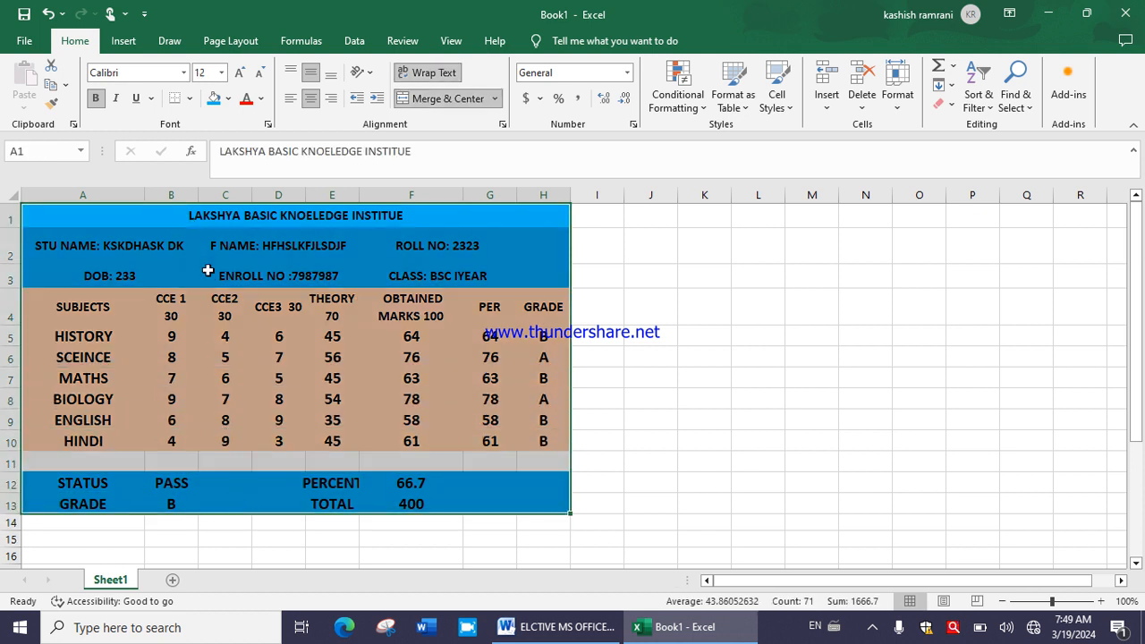
left_click(189, 99)
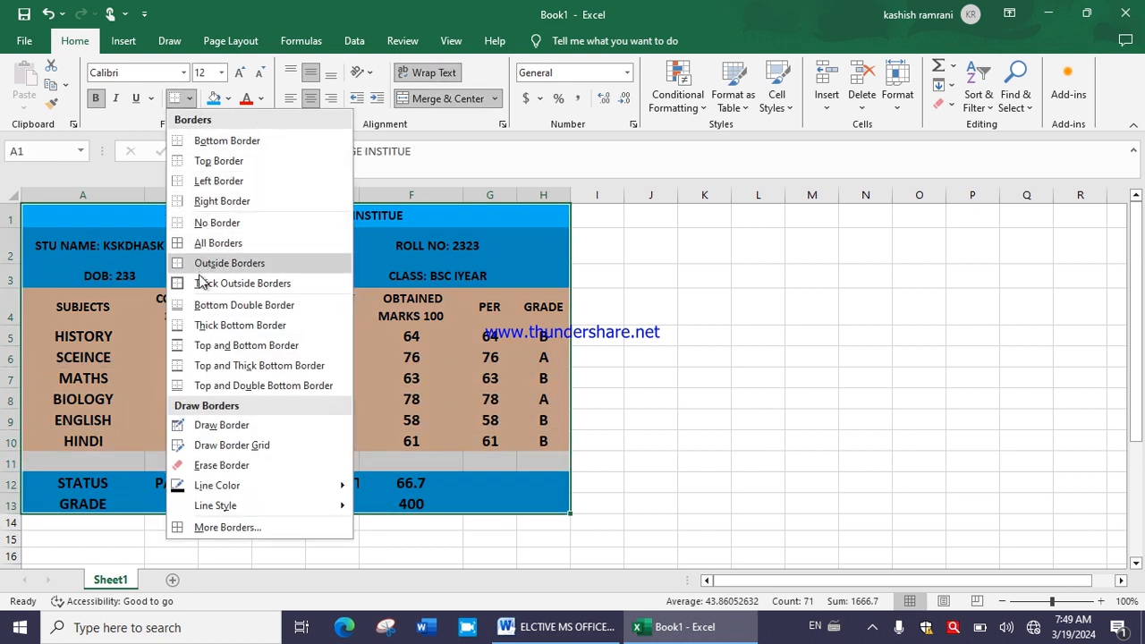
left_click(203, 242)
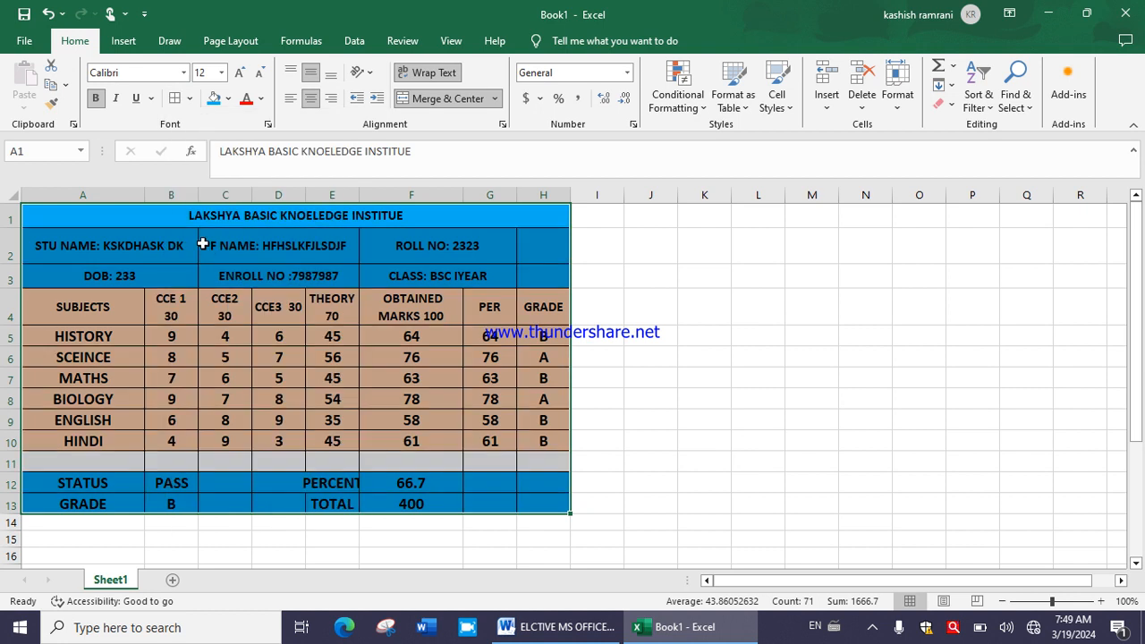
left_click(181, 250)
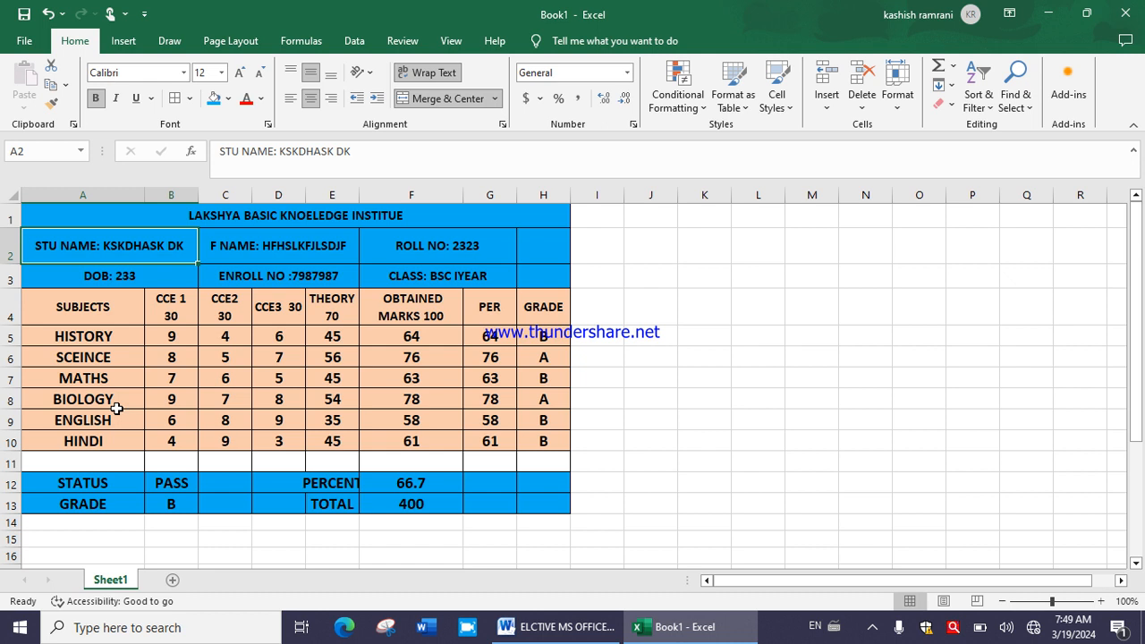
left_click(870, 628)
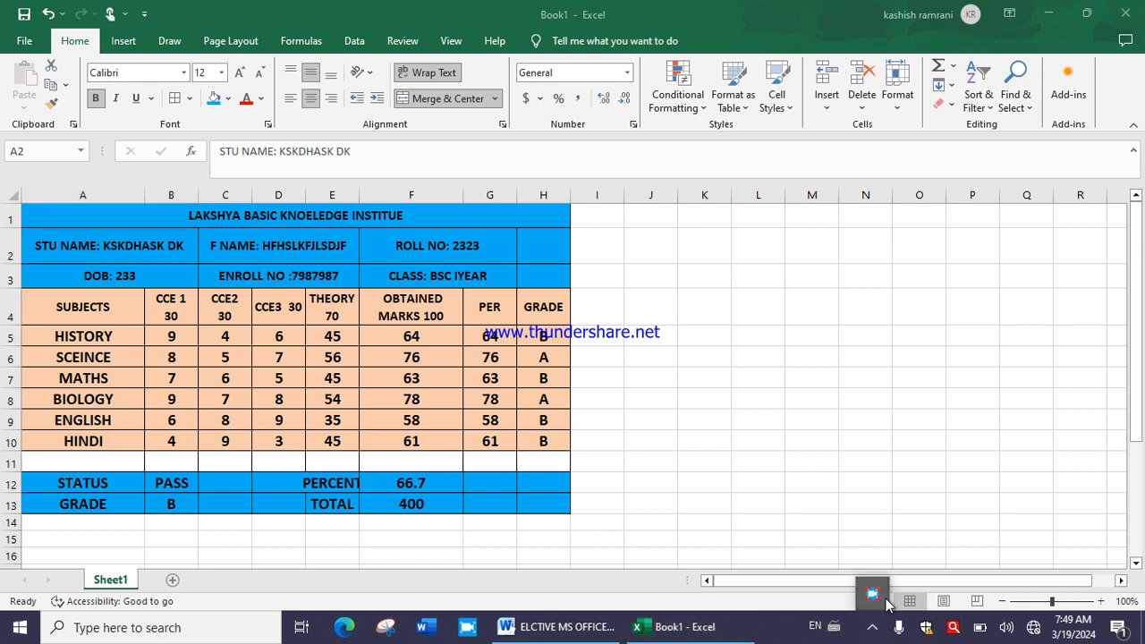